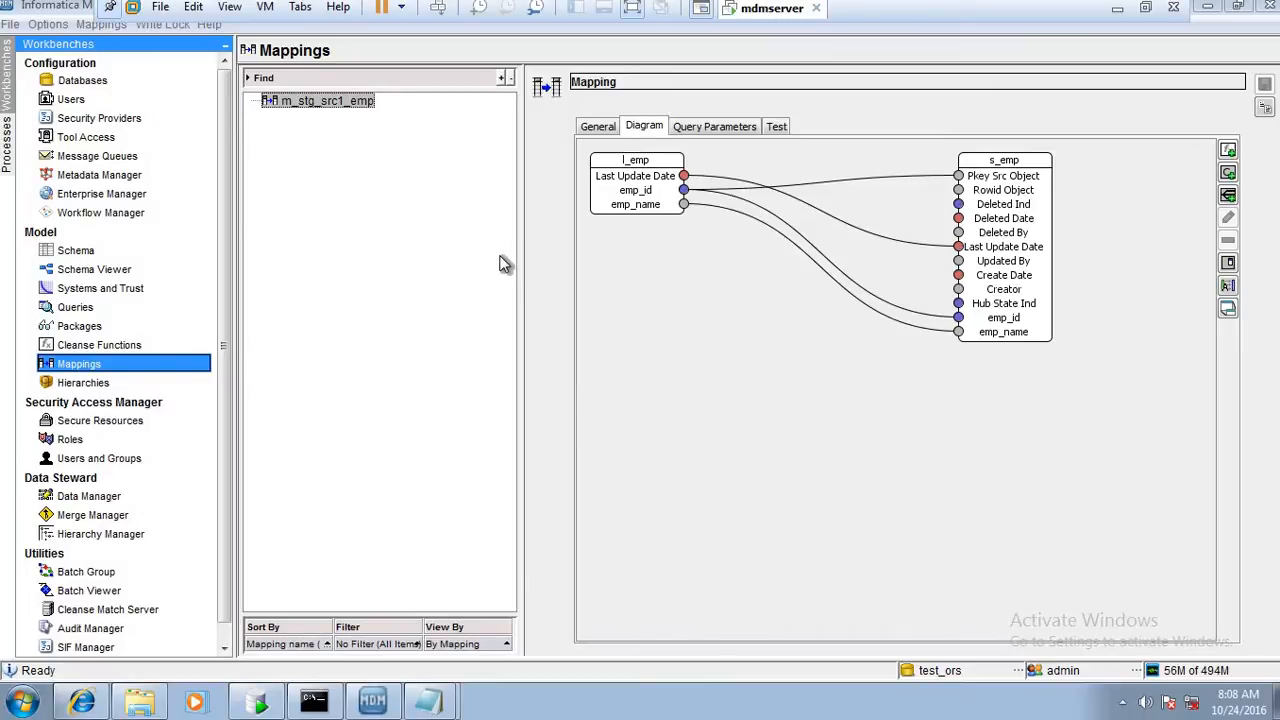
Switch to Oracle SQL Developer, truncate the C_S_EMP table with the drop storage option, and refresh its data
{"action": "left_click", "coordinate": [258, 703]}
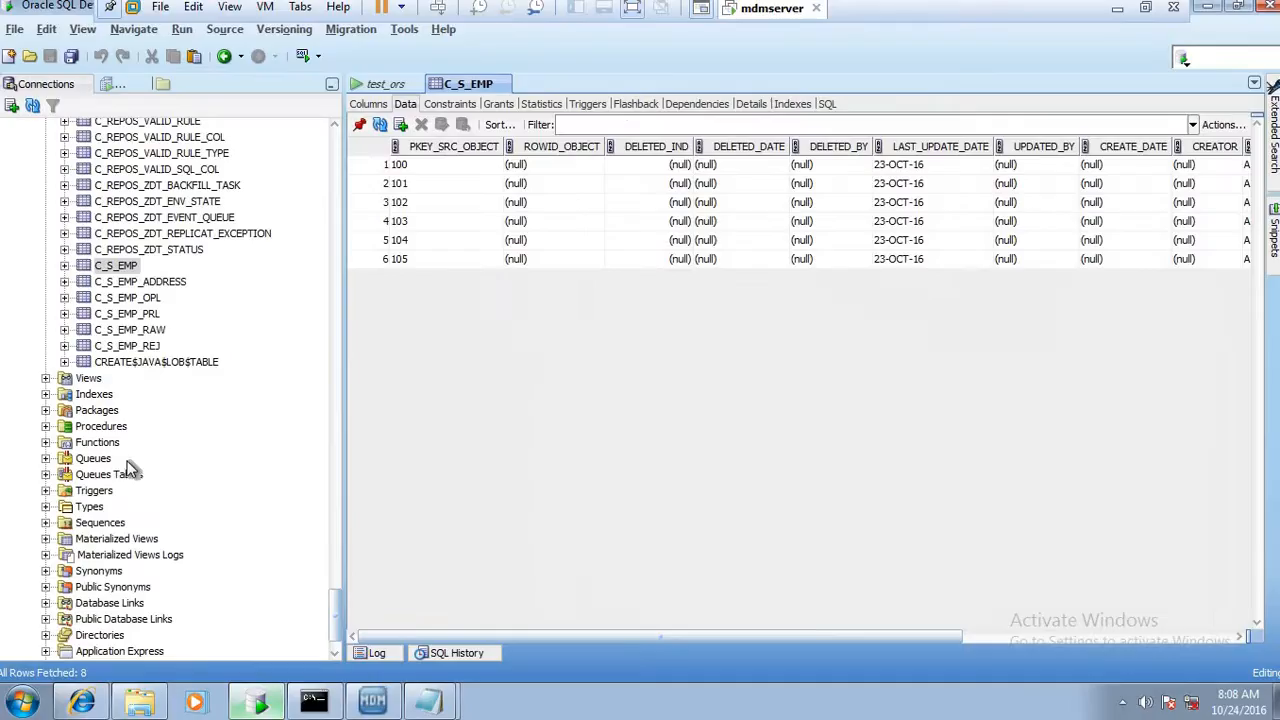
{"action": "left_click", "coordinate": [121, 278]}
{"action": "left_click", "coordinate": [121, 268]}
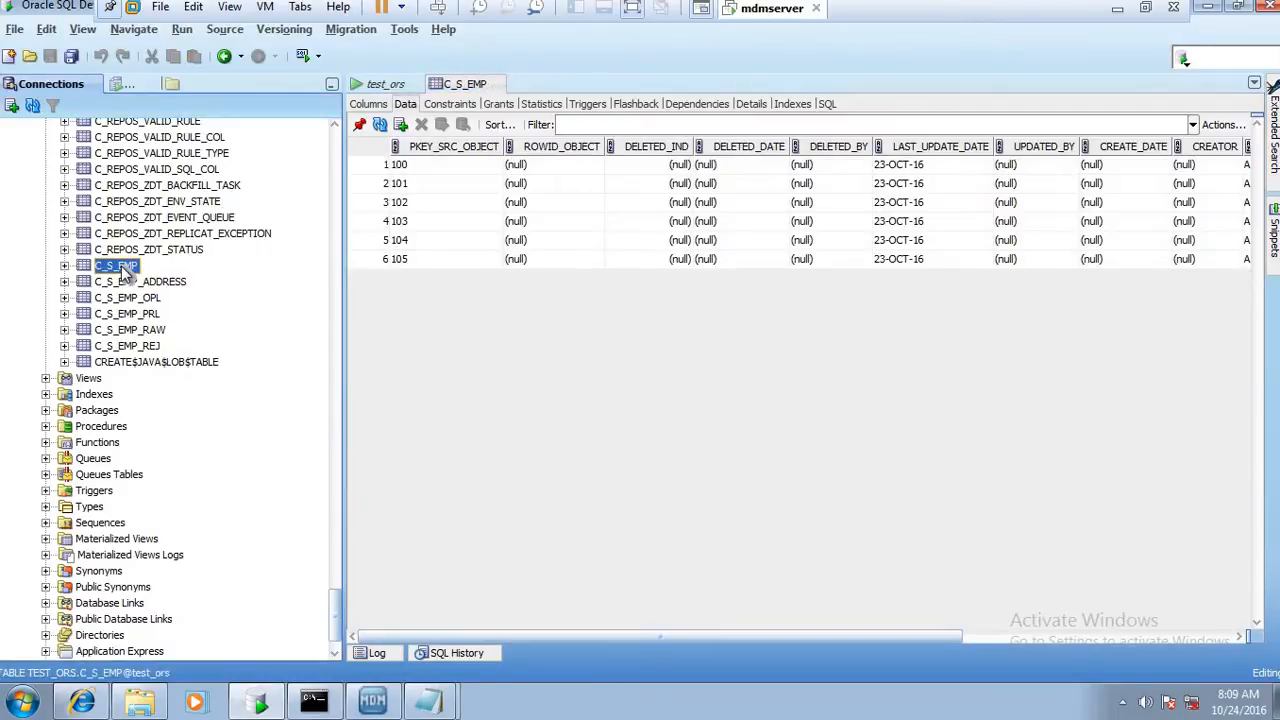
{"action": "right_click", "coordinate": [122, 270]}
{"action": "mouse_move", "coordinate": [175, 323]}
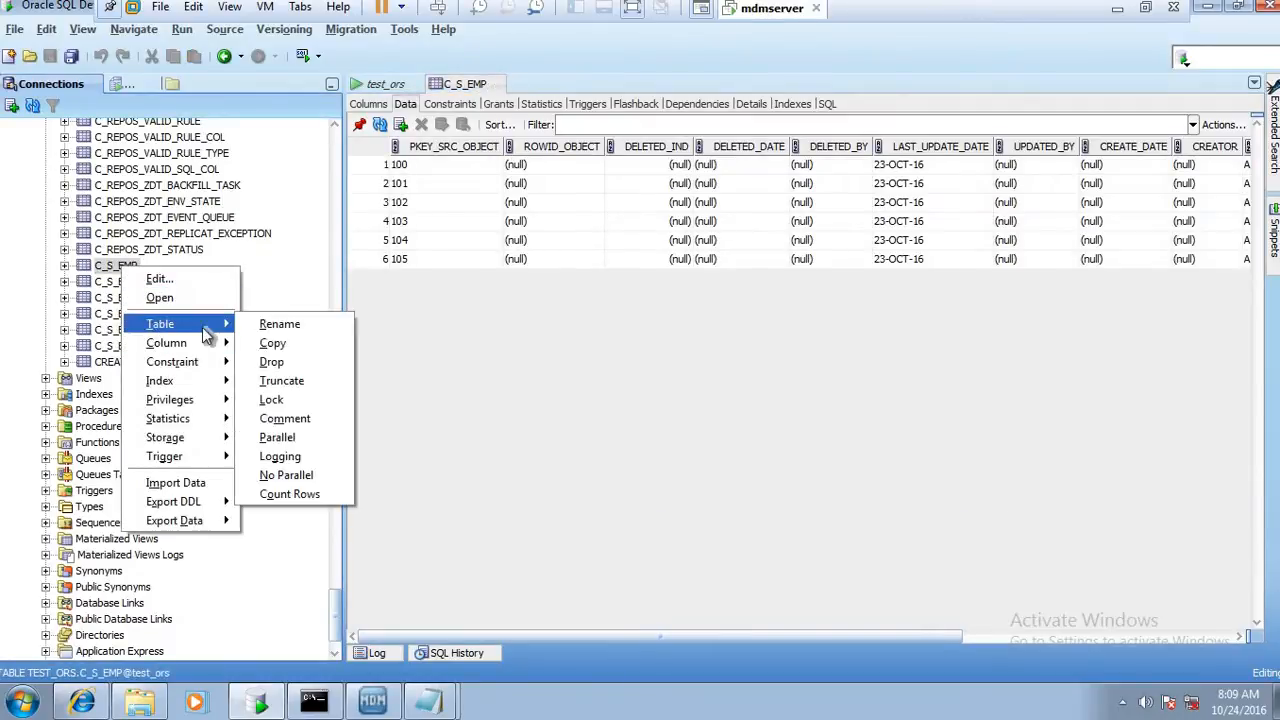
{"action": "left_click", "coordinate": [282, 380]}
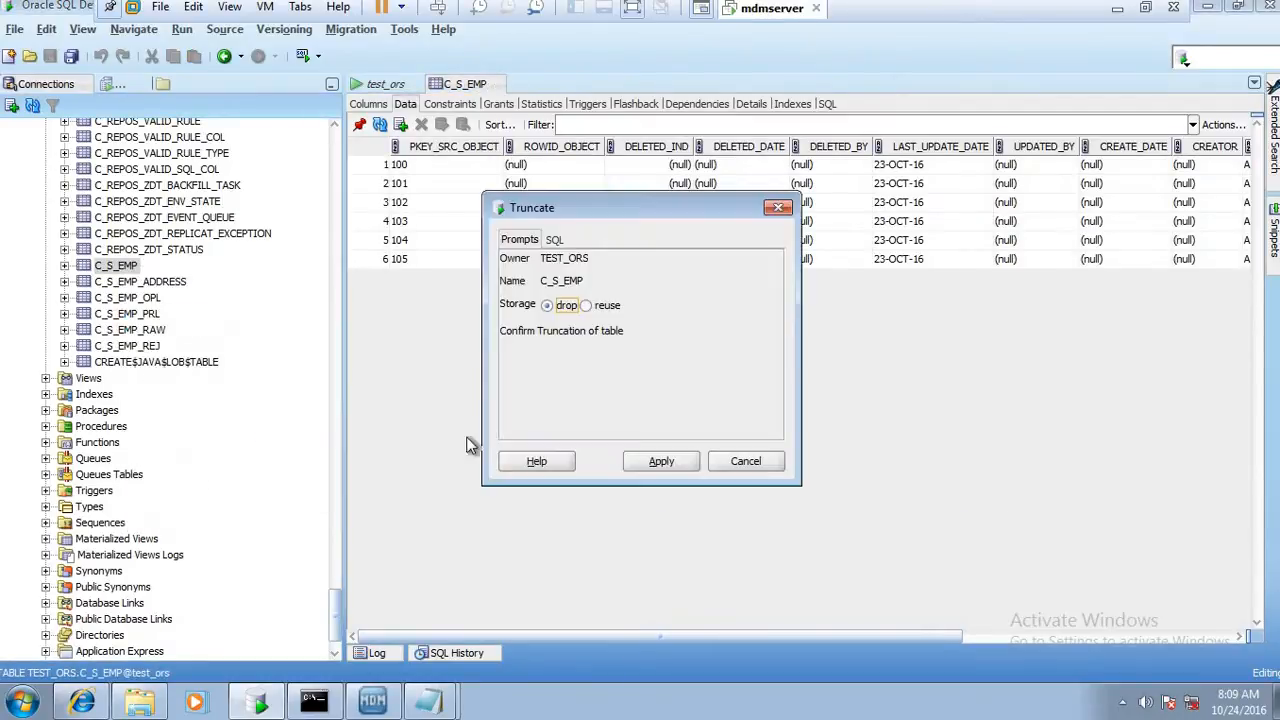
{"action": "left_click", "coordinate": [647, 465]}
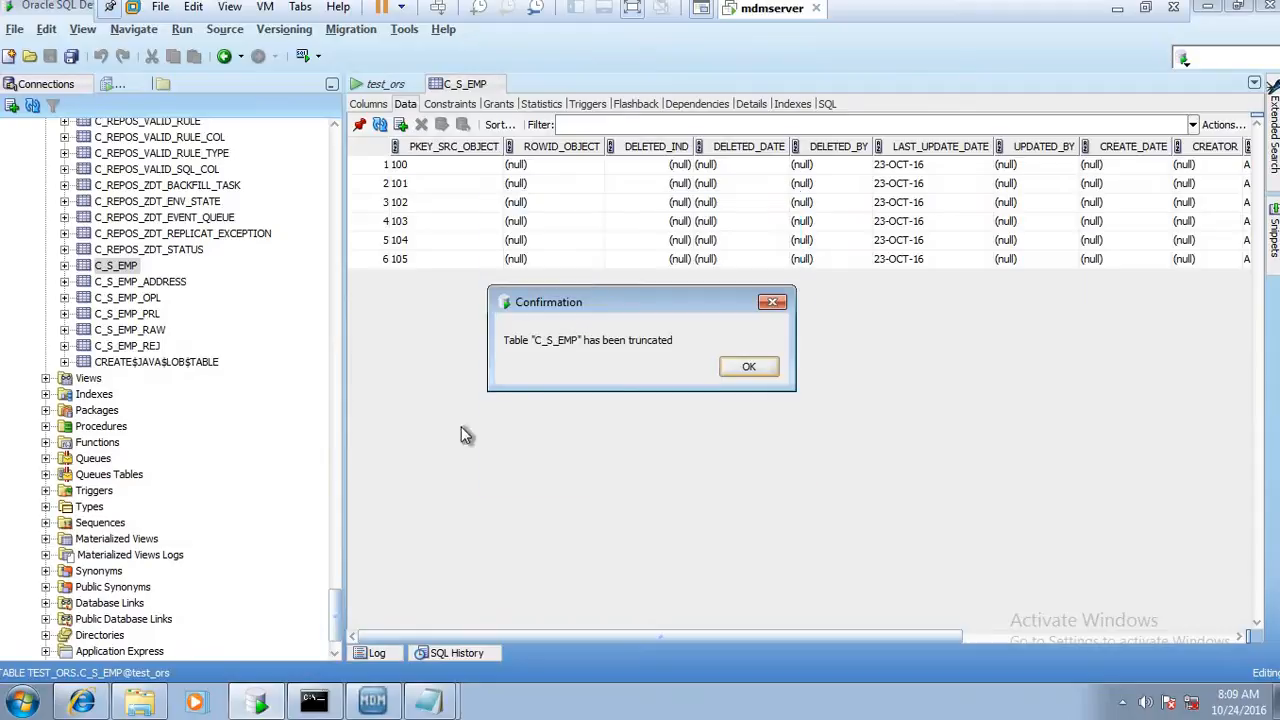
{"action": "left_click", "coordinate": [740, 366]}
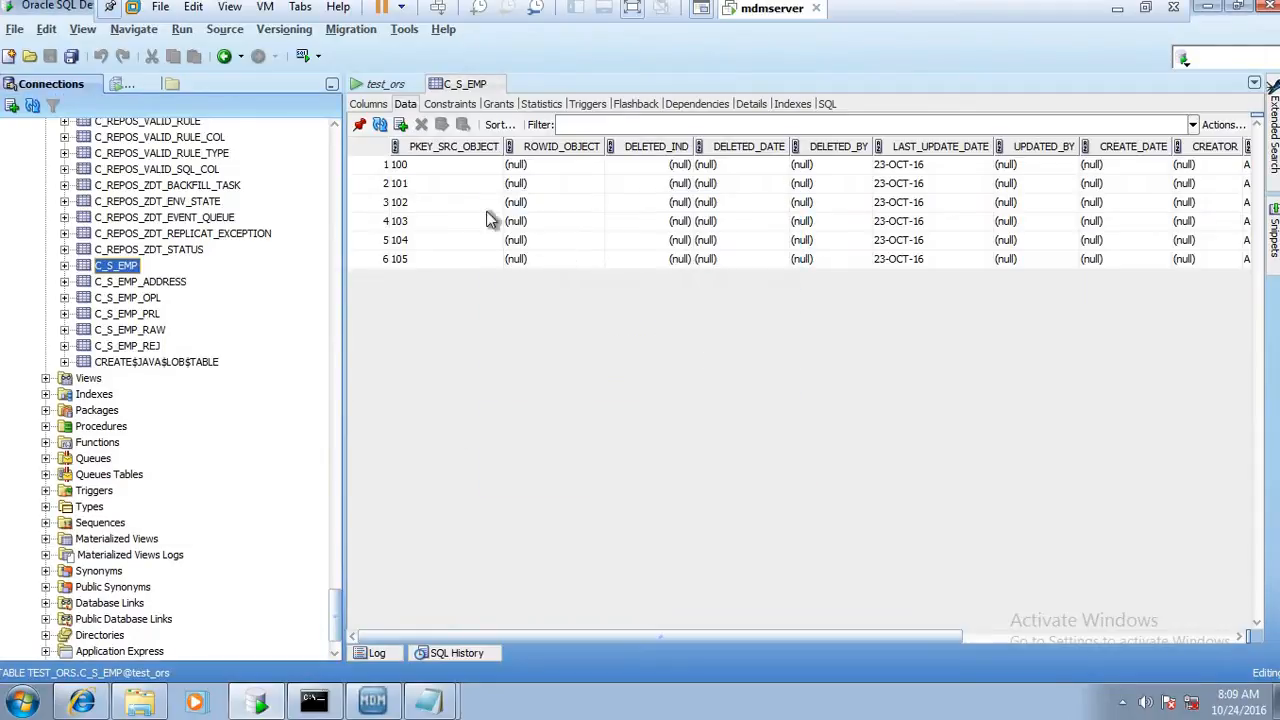
{"action": "left_click", "coordinate": [380, 124]}
Check the C_S_EMP_ADDRESS and C_S_EMP_OPL tables for existing rows
{"action": "left_click", "coordinate": [155, 283]}
{"action": "right_click", "coordinate": [175, 287]}
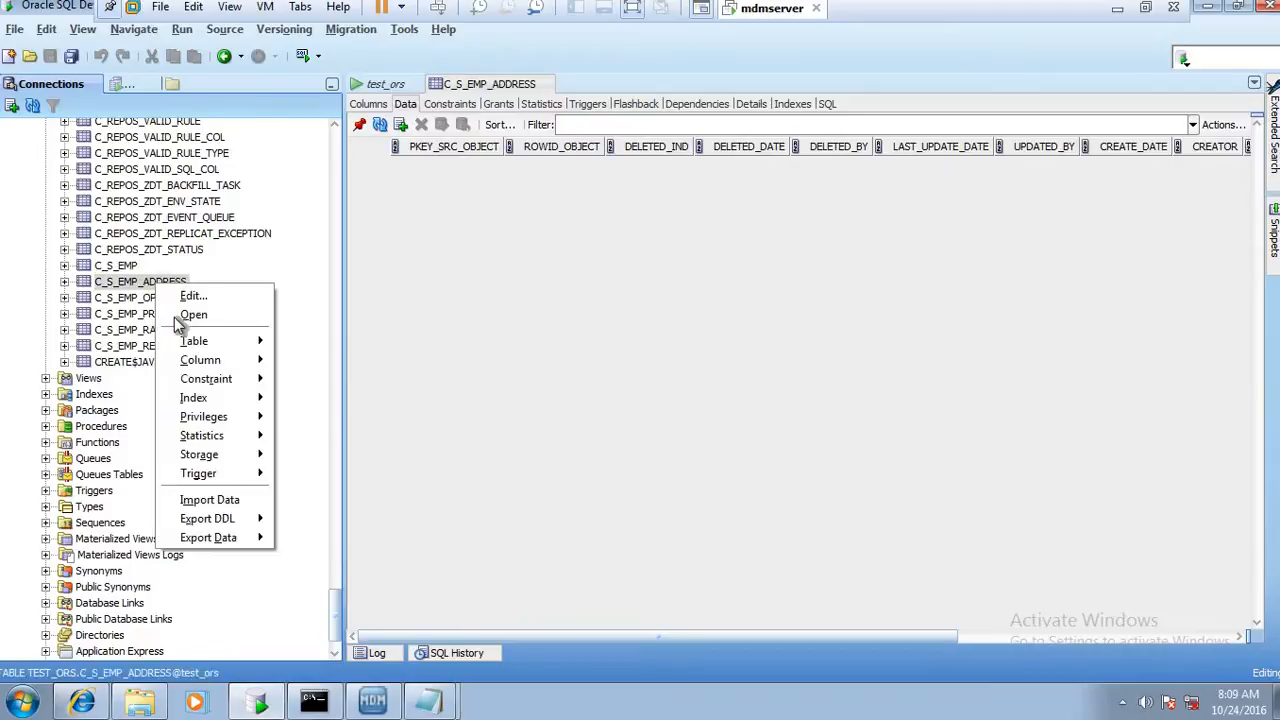
{"action": "left_click", "coordinate": [428, 292]}
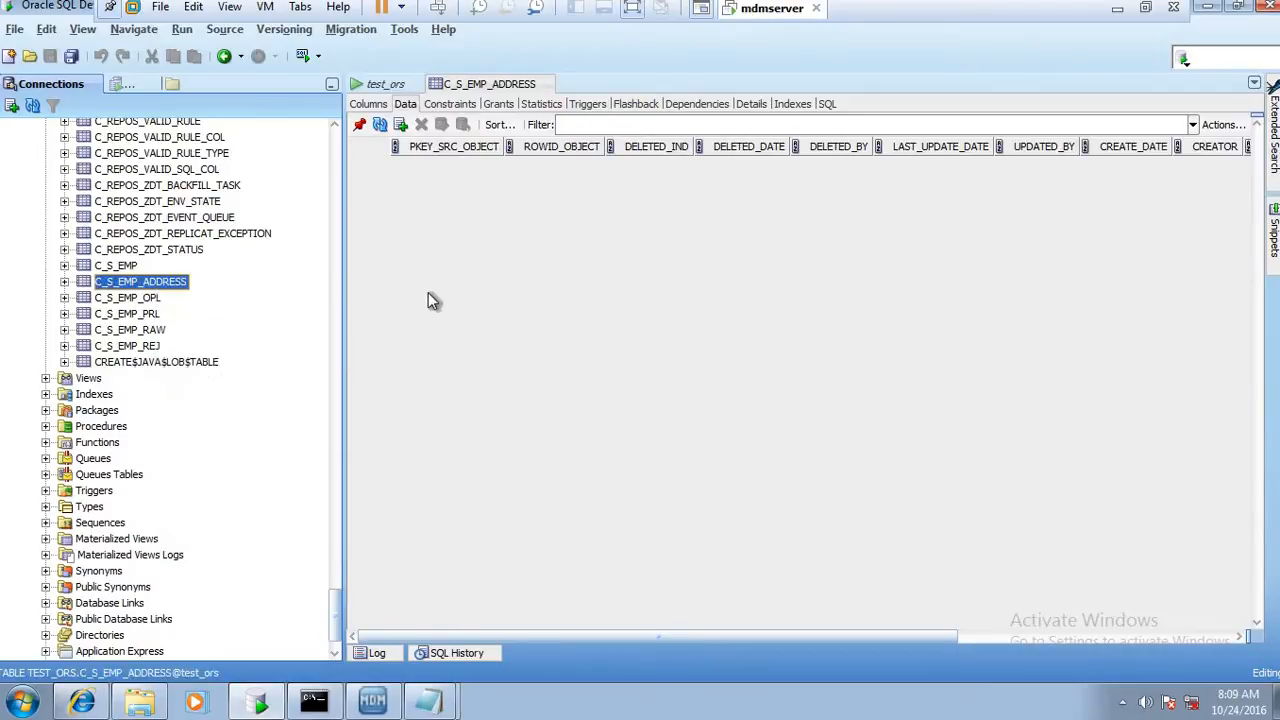
{"action": "left_click", "coordinate": [127, 300]}
{"action": "right_click", "coordinate": [130, 308]}
{"action": "left_click", "coordinate": [664, 389]}
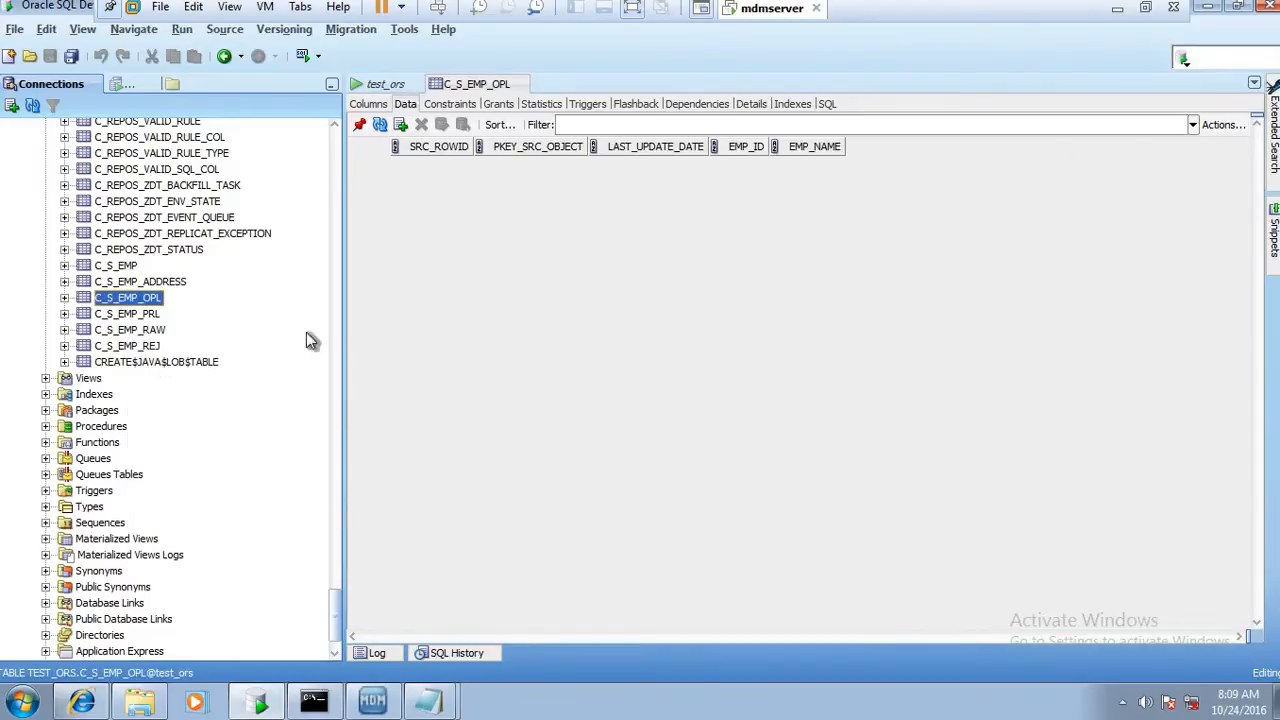
Truncate the C_S_EMP_PRL table
{"action": "left_click", "coordinate": [156, 316]}
{"action": "right_click", "coordinate": [156, 317]}
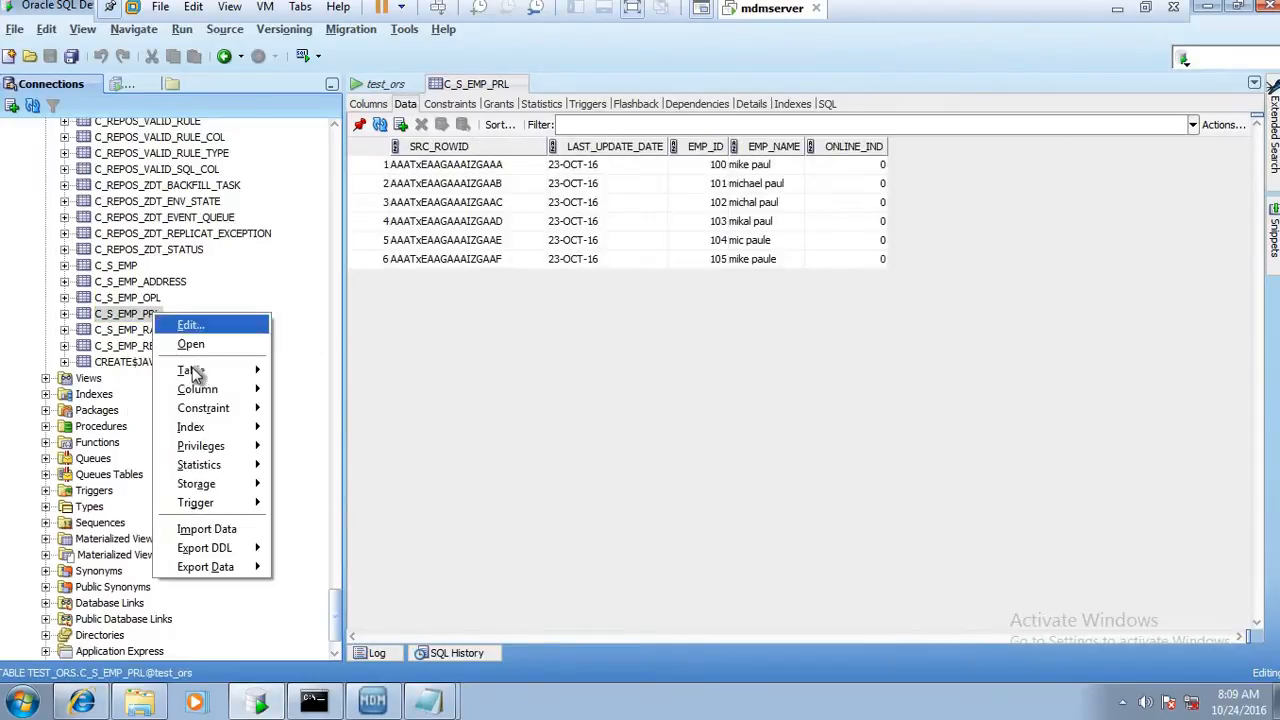
{"action": "mouse_move", "coordinate": [190, 370]}
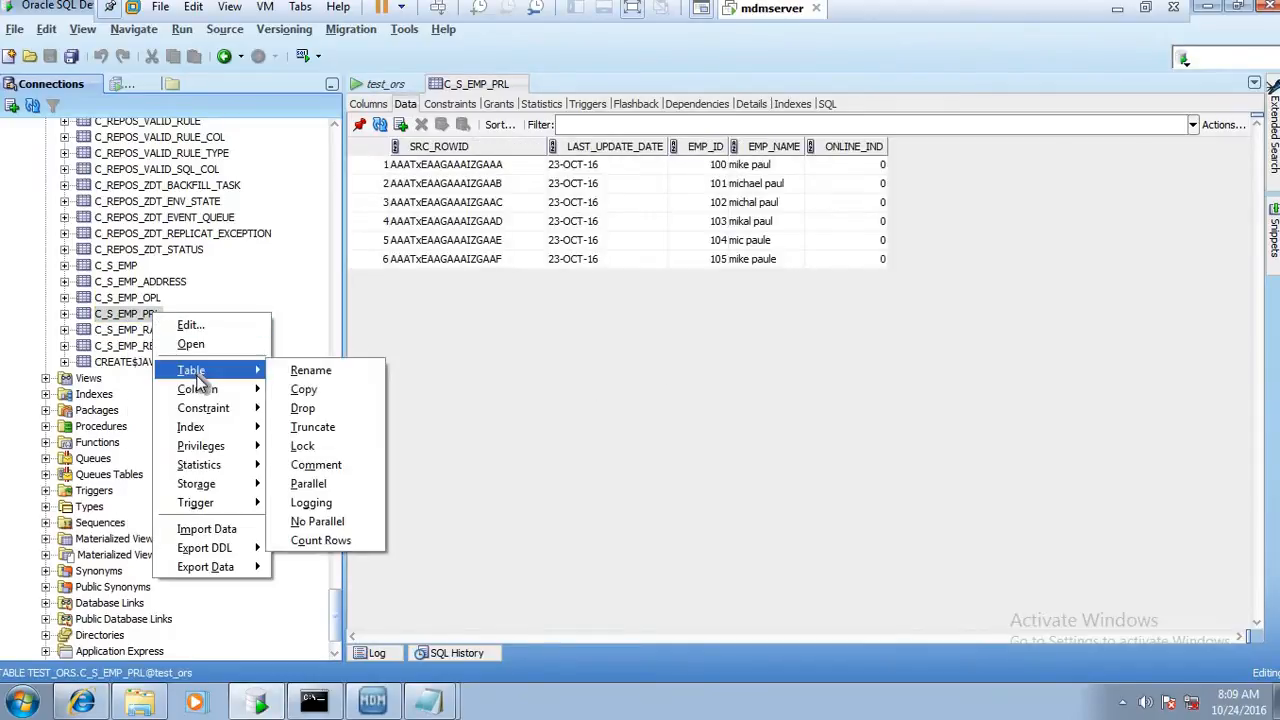
{"action": "left_click", "coordinate": [310, 427]}
{"action": "left_click", "coordinate": [643, 466]}
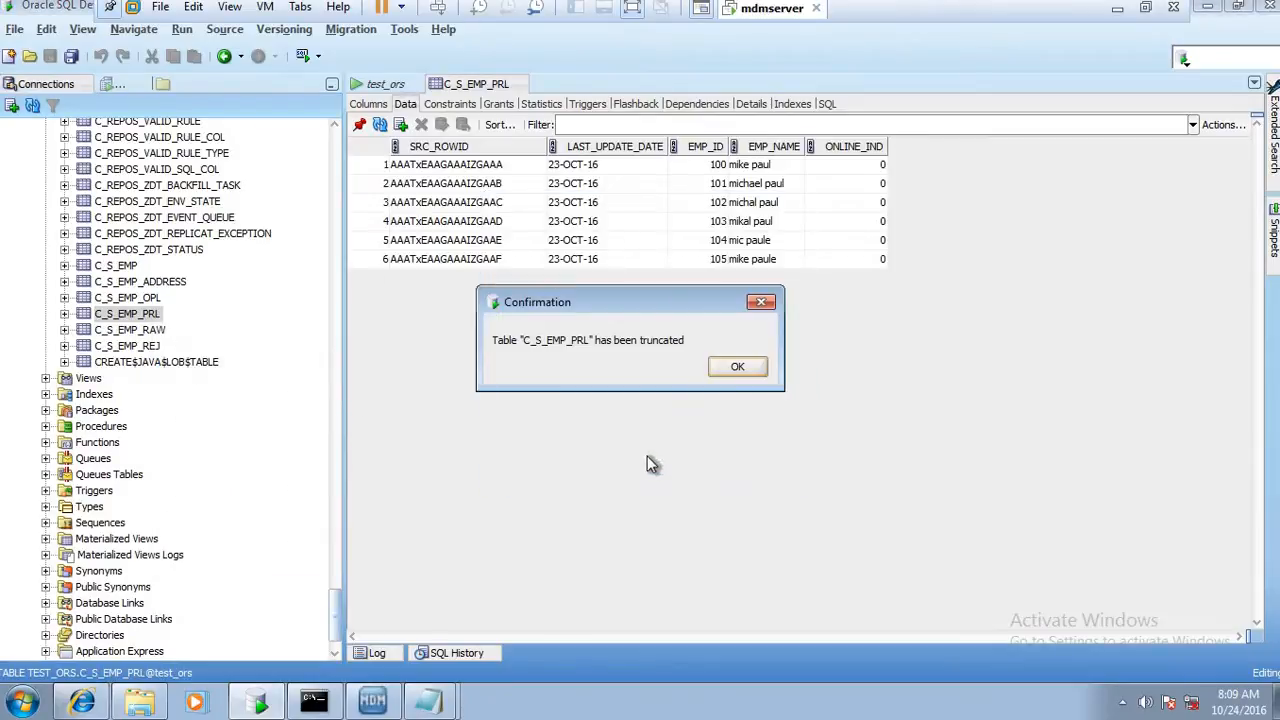
{"action": "key", "text": "Return"}
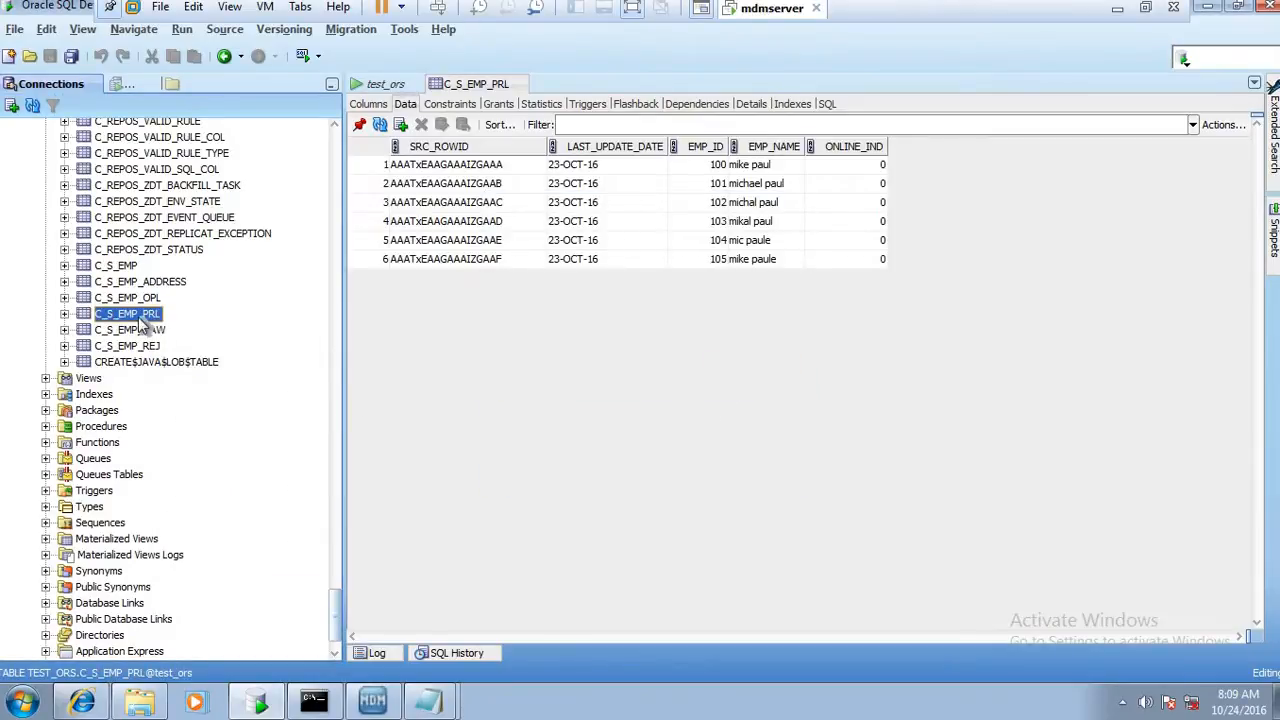
Truncate the C_S_EMP_RAW table with the drop storage option
{"action": "left_click", "coordinate": [140, 332]}
{"action": "right_click", "coordinate": [140, 340]}
{"action": "mouse_move", "coordinate": [220, 393]}
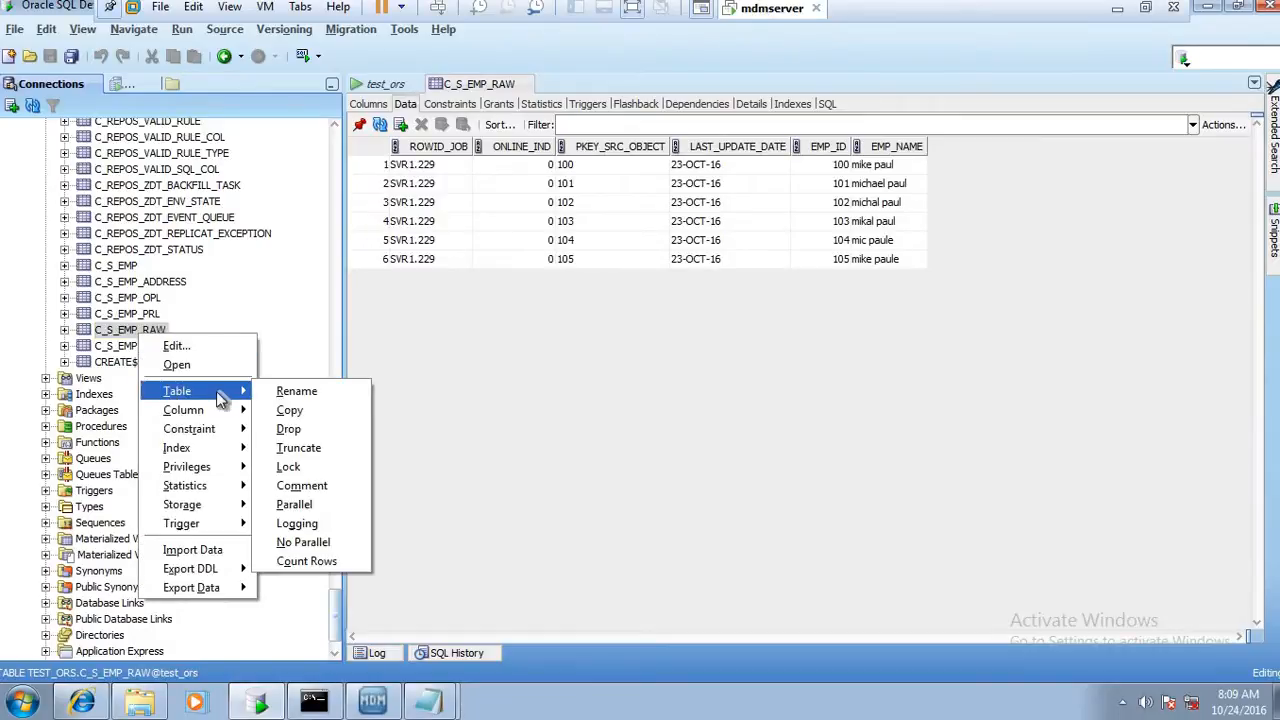
{"action": "left_click", "coordinate": [313, 449]}
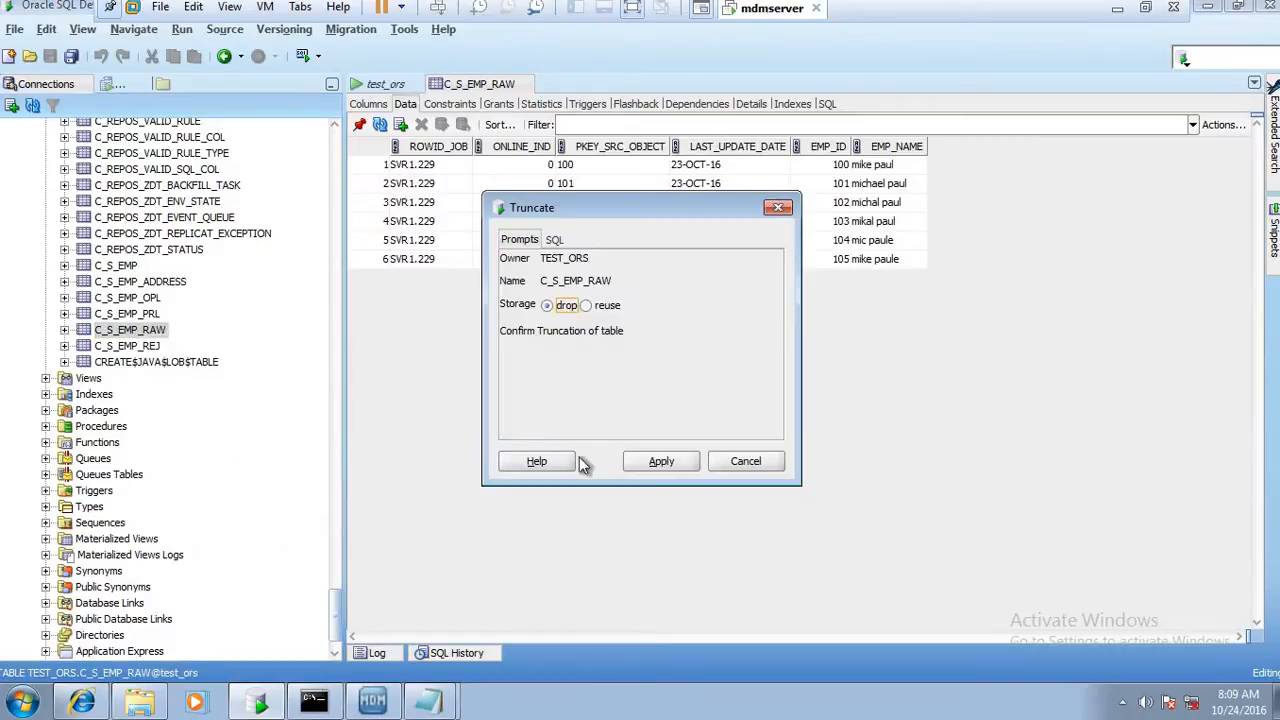
{"action": "left_click", "coordinate": [675, 464]}
{"action": "left_click", "coordinate": [750, 368]}
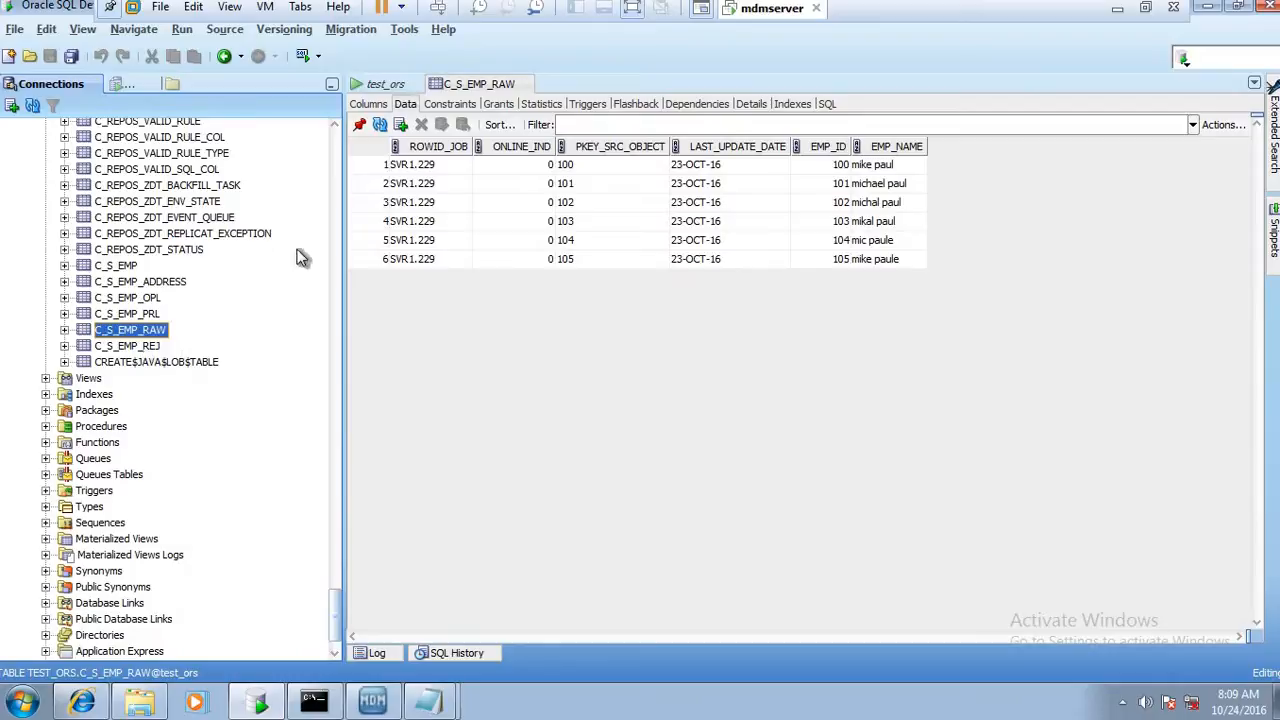
Check the rows and columns of the C_S_EMP, C_S_EMP_ADDRESS, C_S_EMP_PRL, C_S_EMP_RAW and C_S_EMP_REJ tables
{"action": "left_click", "coordinate": [155, 345]}
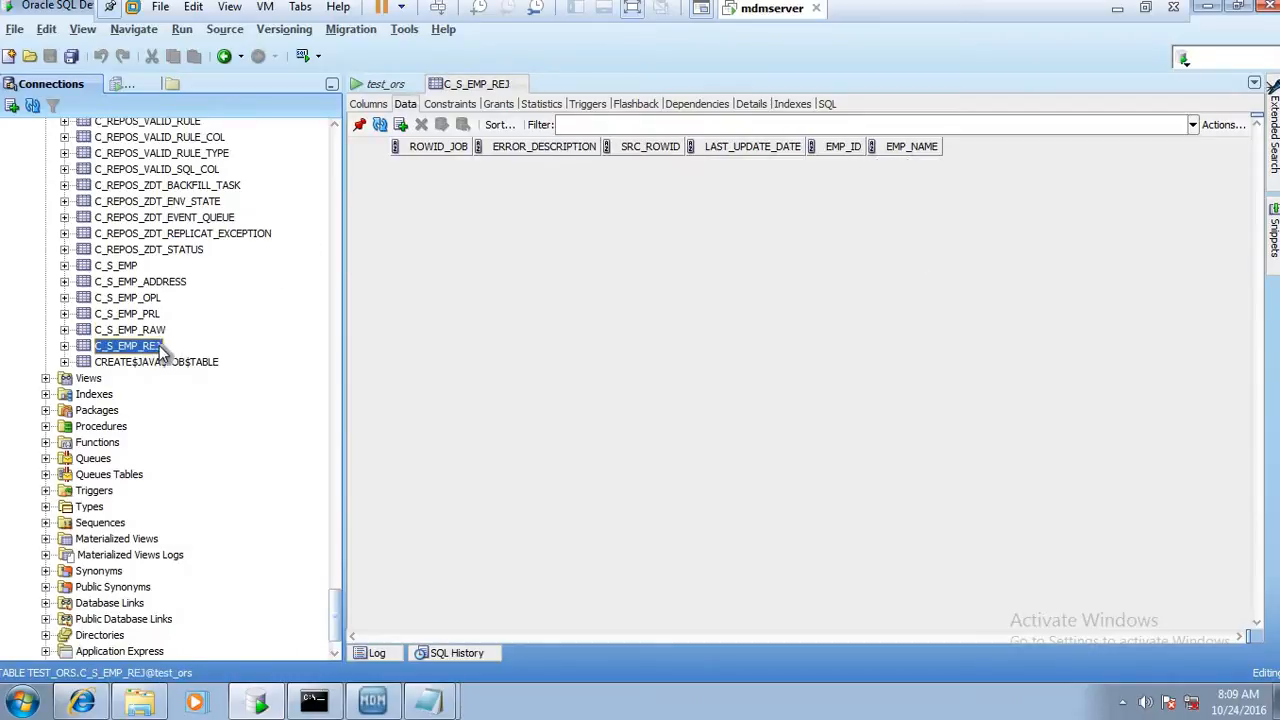
{"action": "left_click", "coordinate": [121, 279]}
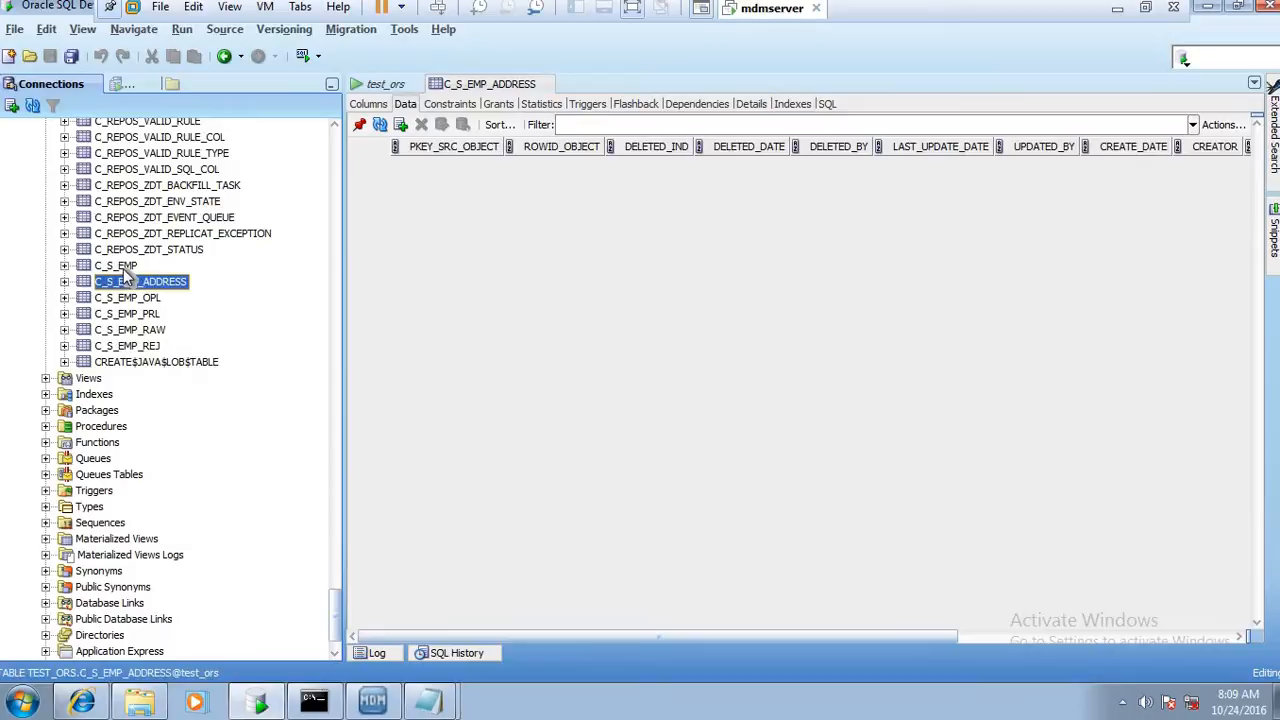
{"action": "left_click", "coordinate": [123, 267]}
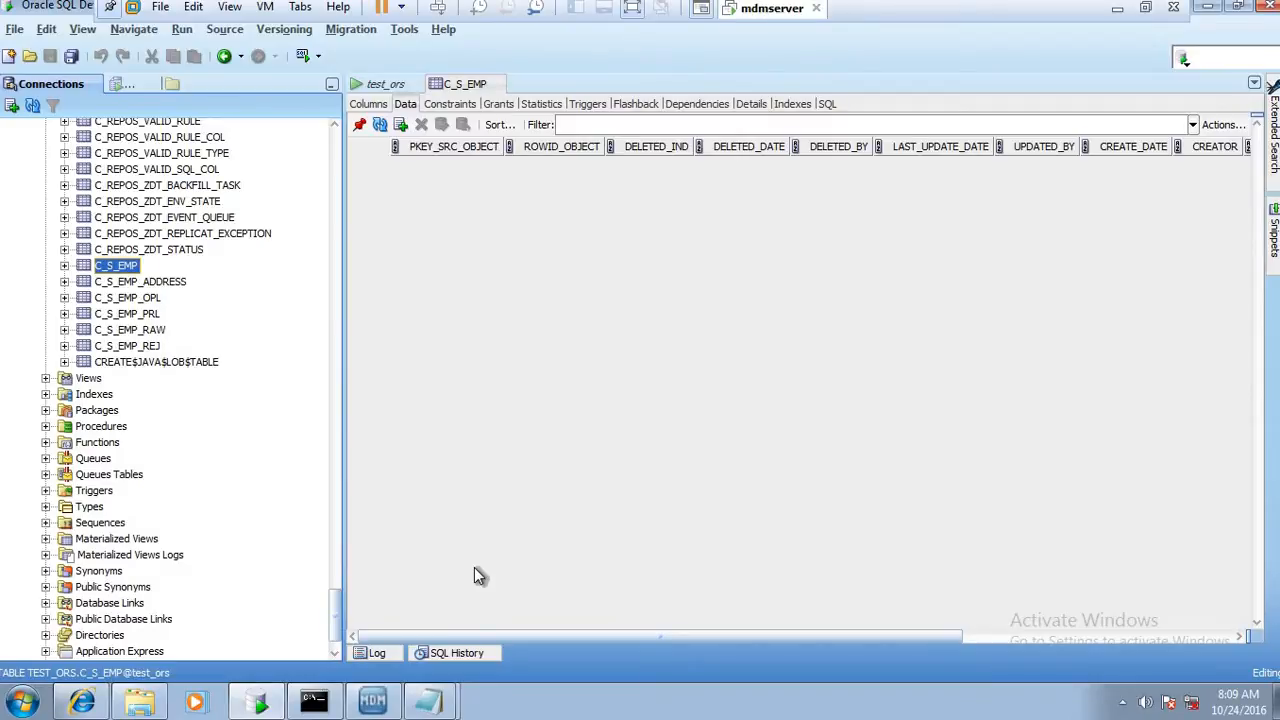
{"action": "left_click", "coordinate": [123, 314]}
{"action": "left_click", "coordinate": [127, 331]}
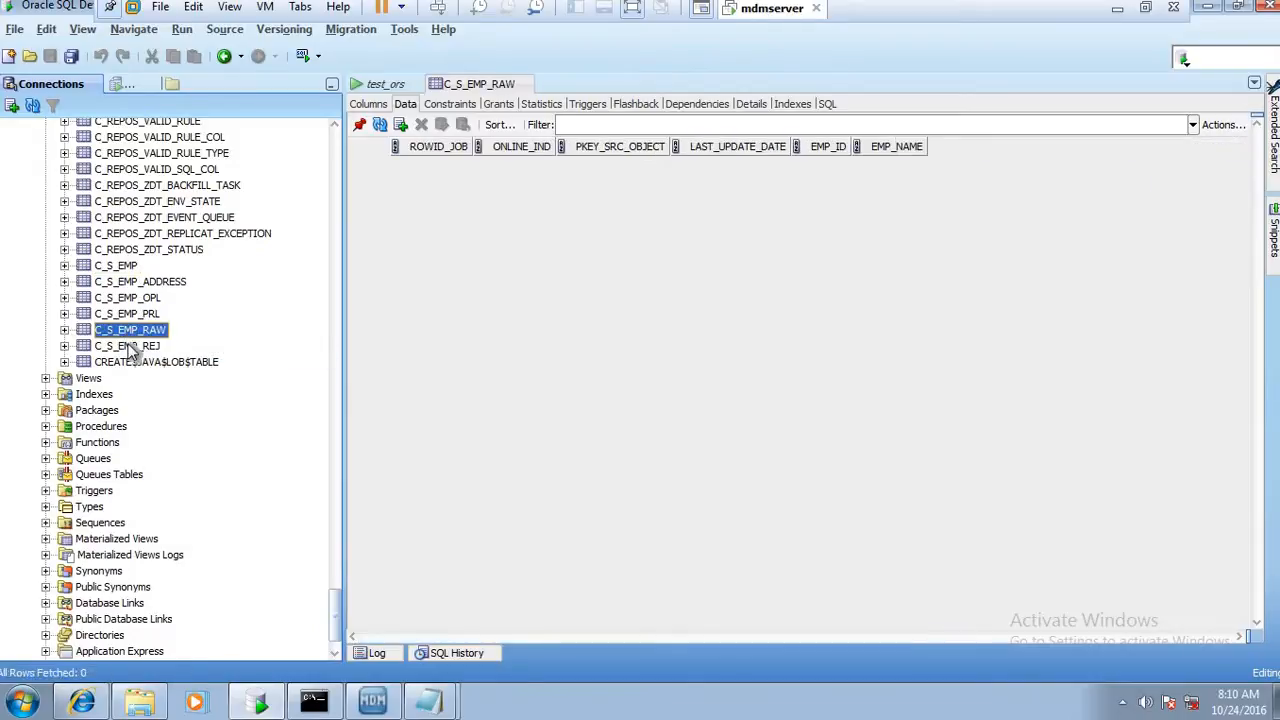
{"action": "left_click", "coordinate": [130, 346]}
{"action": "left_click", "coordinate": [132, 330]}
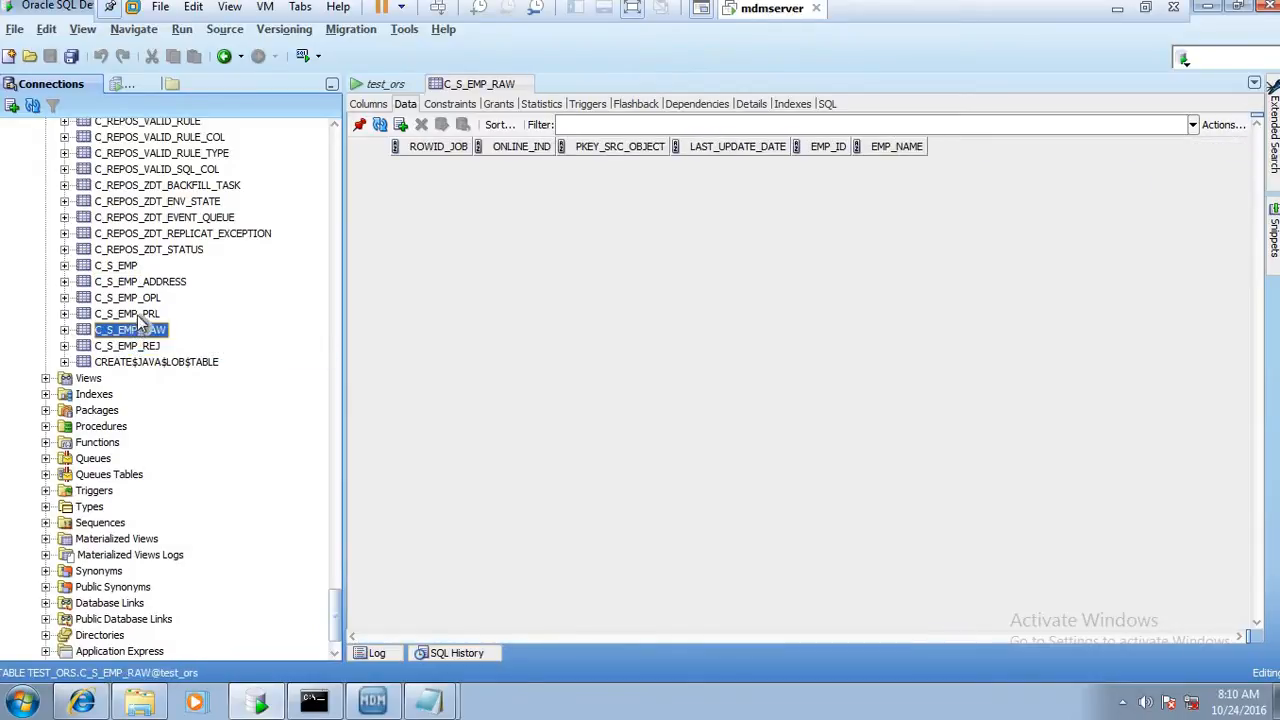
{"action": "left_click", "coordinate": [136, 314]}
{"action": "left_click", "coordinate": [150, 330]}
{"action": "left_click", "coordinate": [151, 316]}
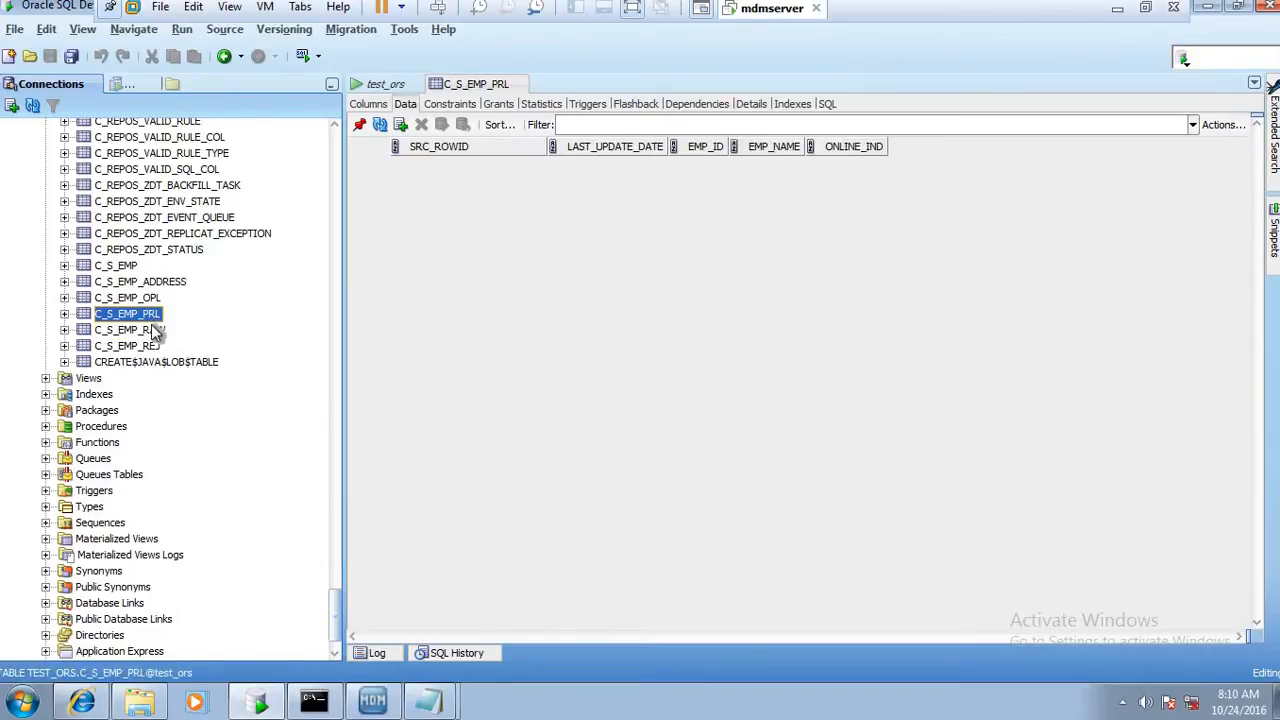
{"action": "left_click", "coordinate": [152, 330]}
{"action": "left_click", "coordinate": [140, 346]}
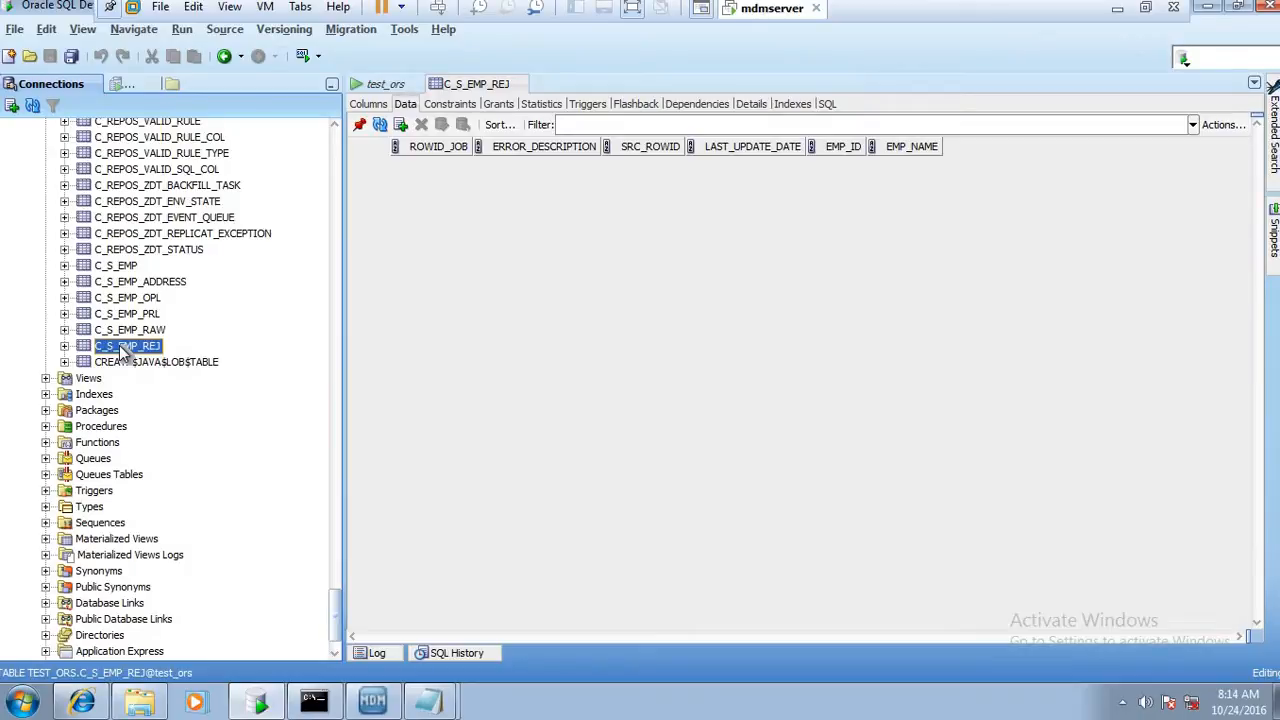
{"action": "left_click", "coordinate": [124, 268]}
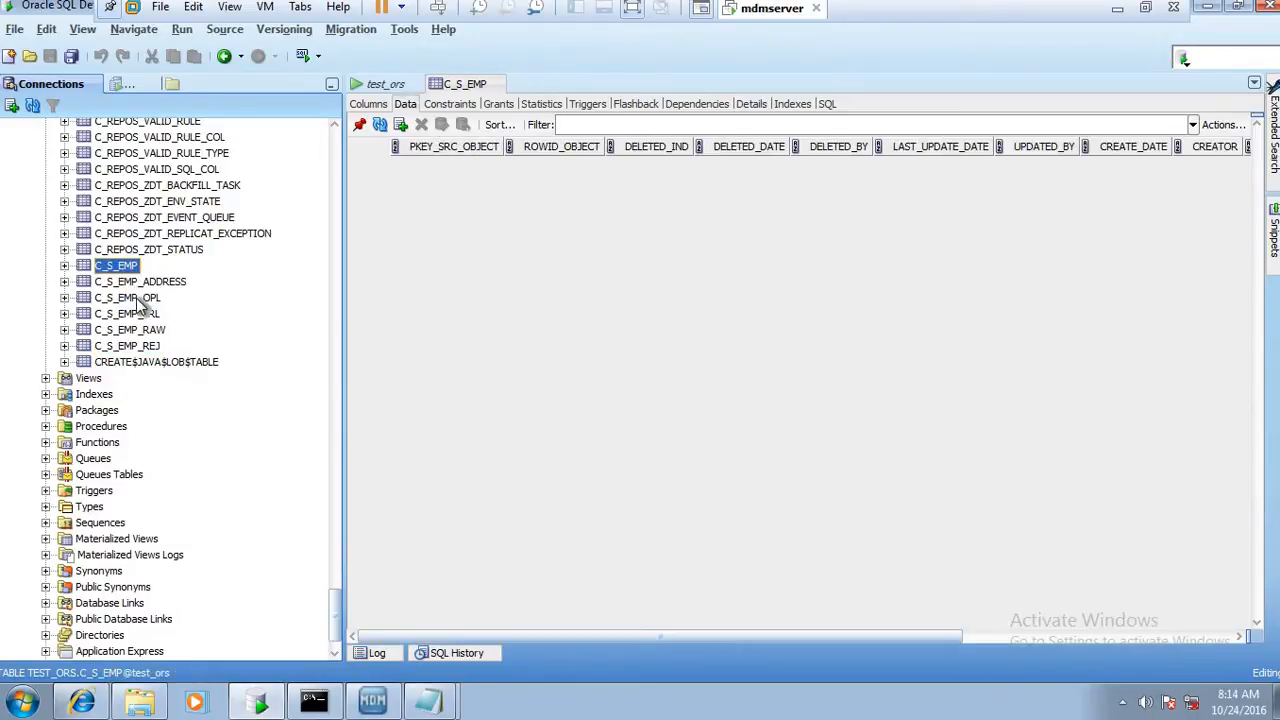
{"action": "left_click", "coordinate": [143, 316]}
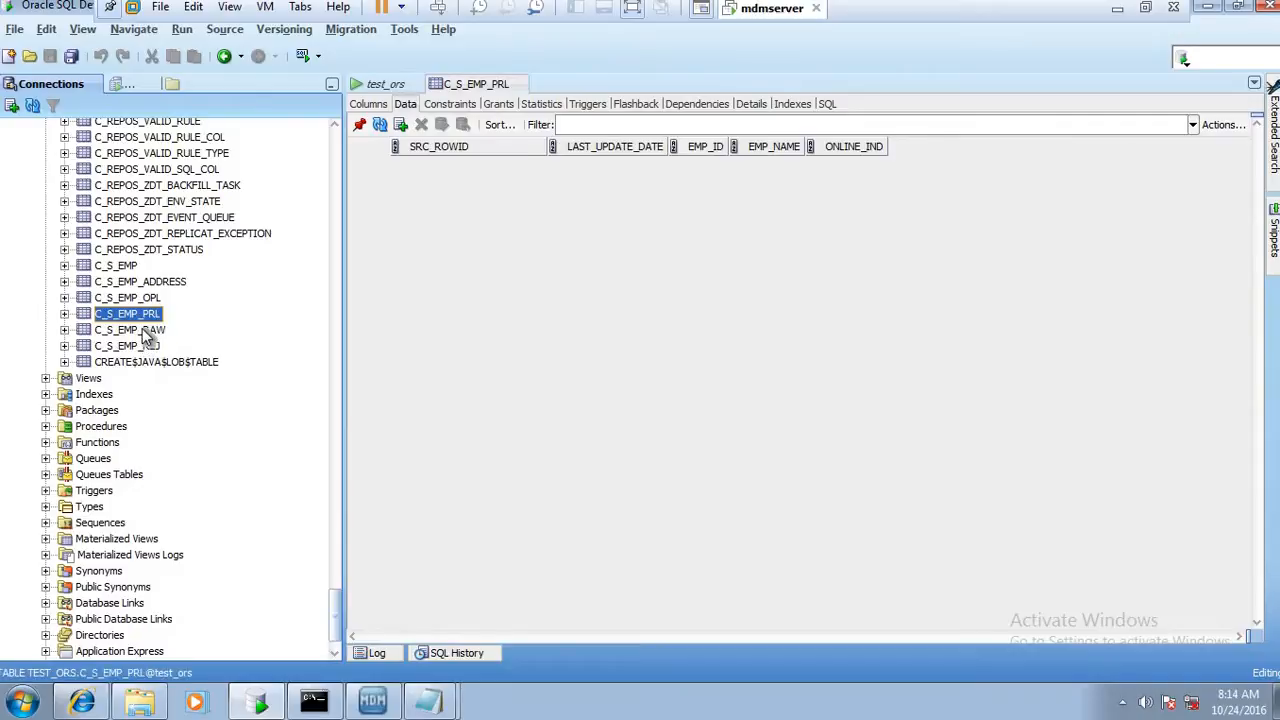
{"action": "left_click", "coordinate": [147, 330]}
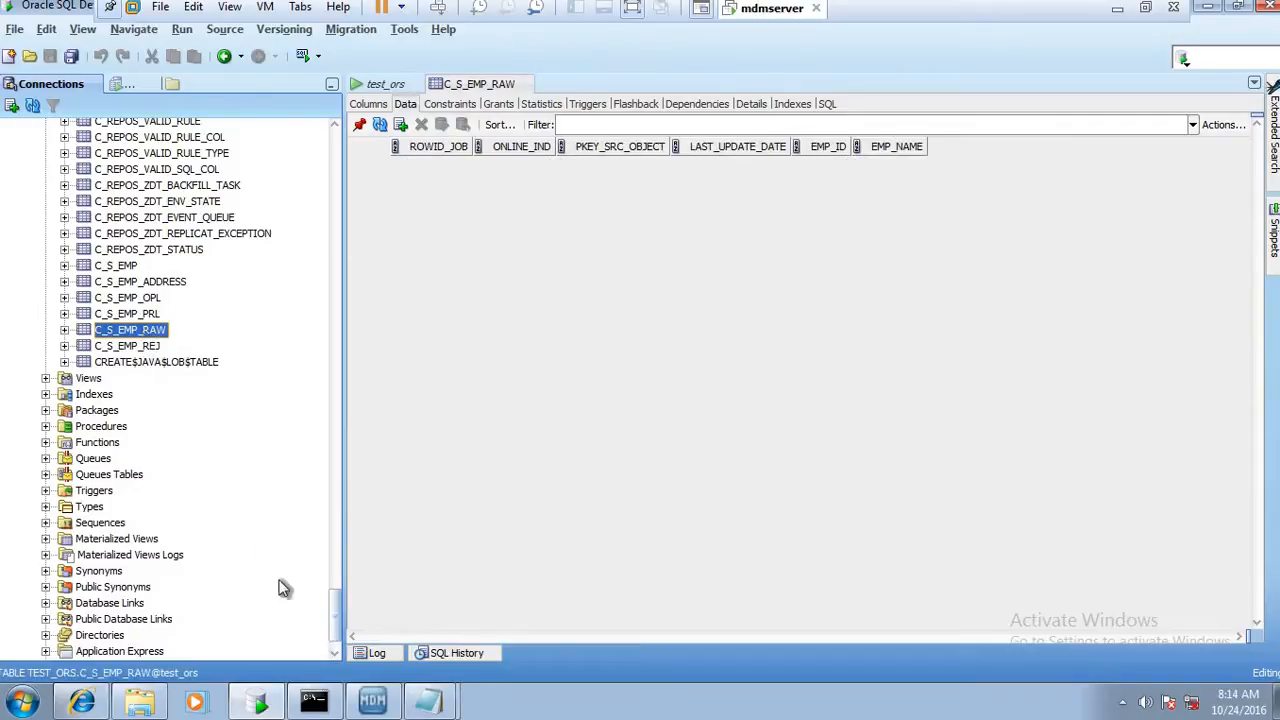
{"action": "left_click", "coordinate": [155, 320]}
{"action": "left_click", "coordinate": [152, 330]}
Switch to the Informatica MDM Hub Console and open the s_emp staging table under b_emp in the schema
{"action": "left_click", "coordinate": [374, 700]}
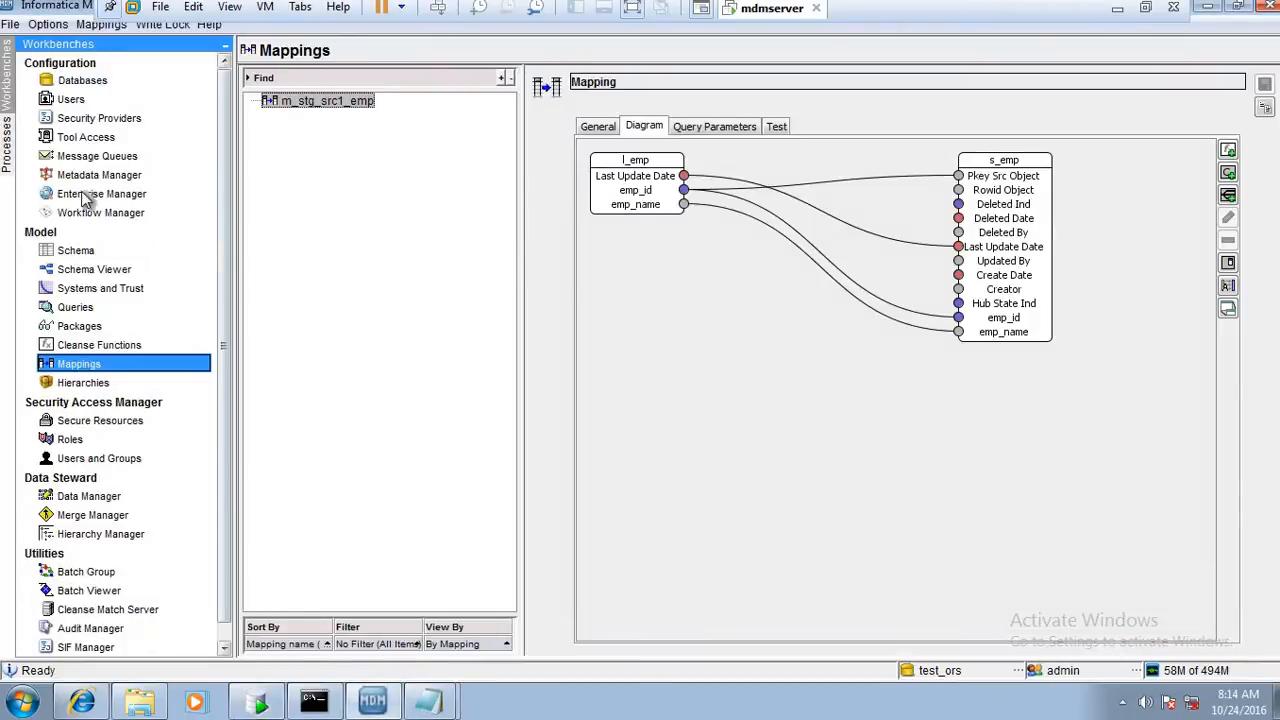
{"action": "left_click", "coordinate": [80, 250]}
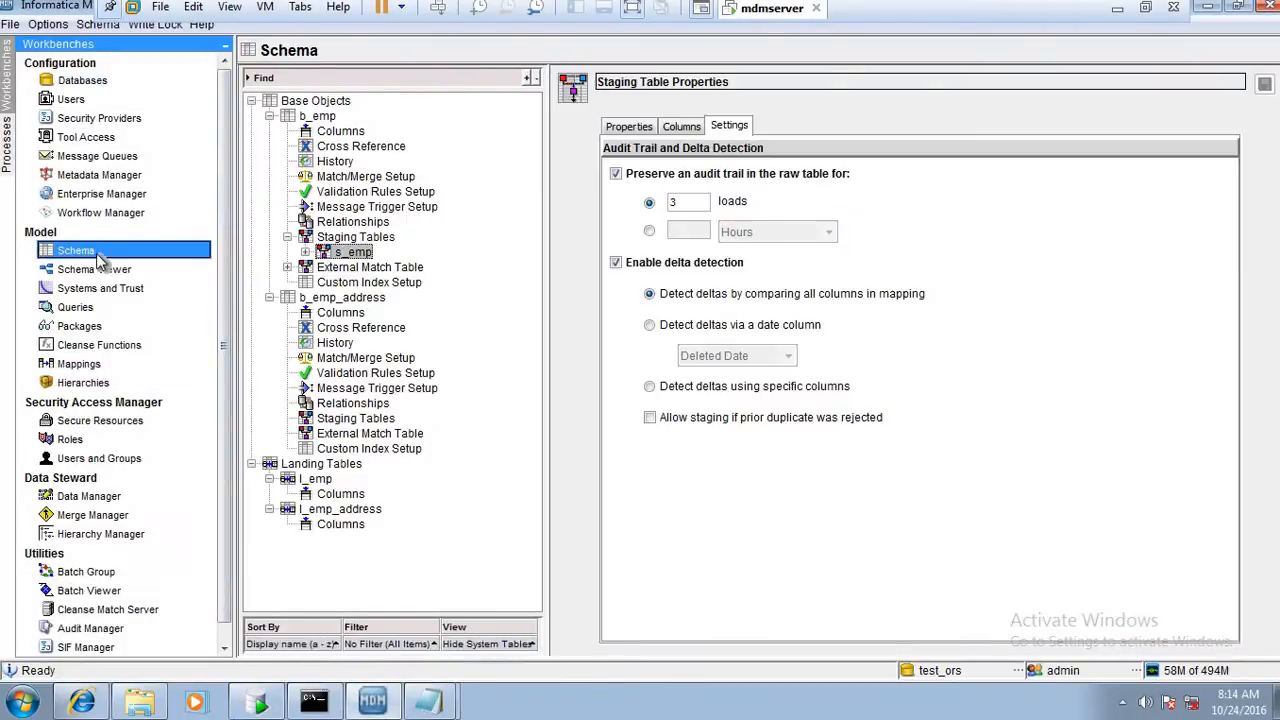
{"action": "left_click", "coordinate": [312, 117]}
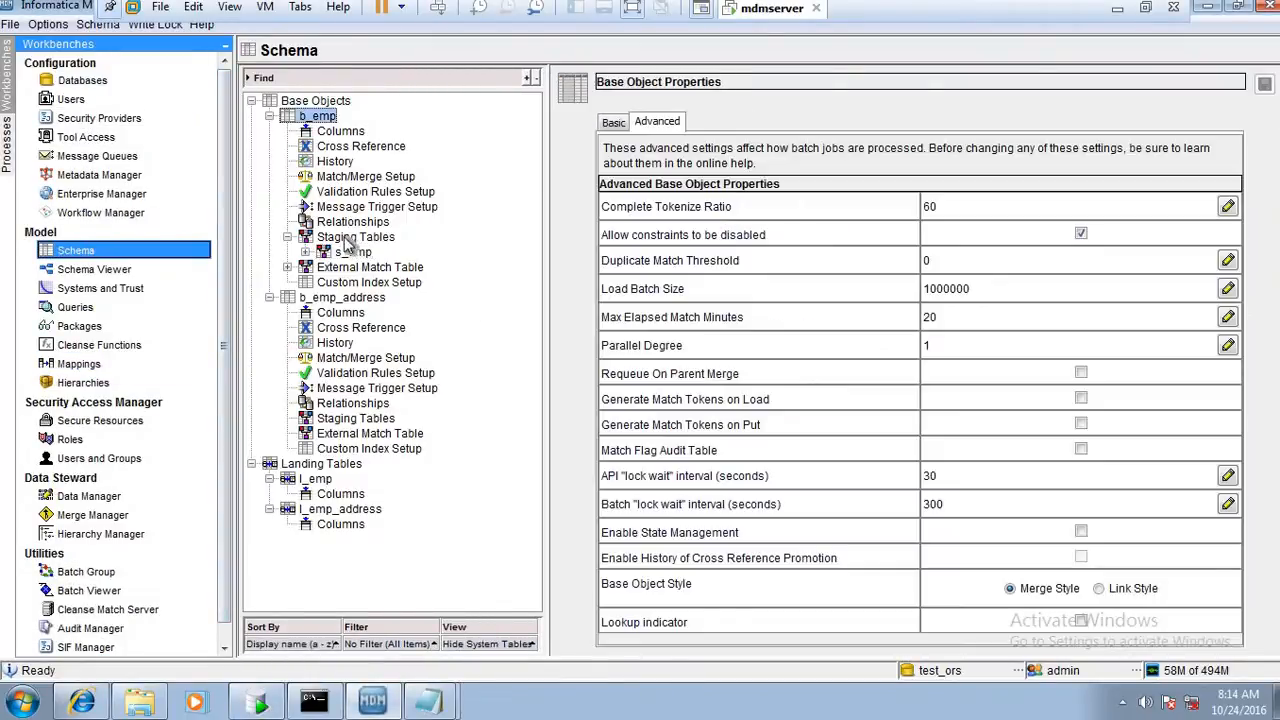
{"action": "left_click", "coordinate": [350, 240]}
{"action": "left_click", "coordinate": [350, 252]}
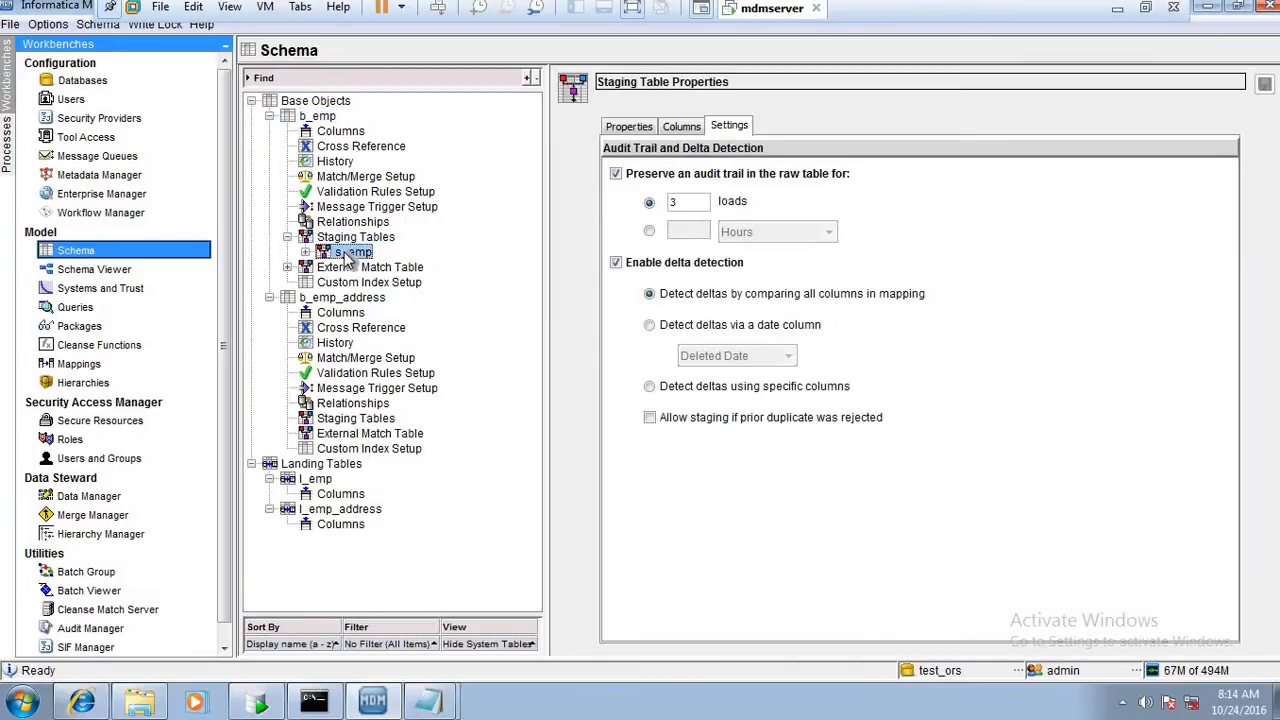
Review the identity properties and the included columns of the s_emp staging table
{"action": "left_click", "coordinate": [630, 128]}
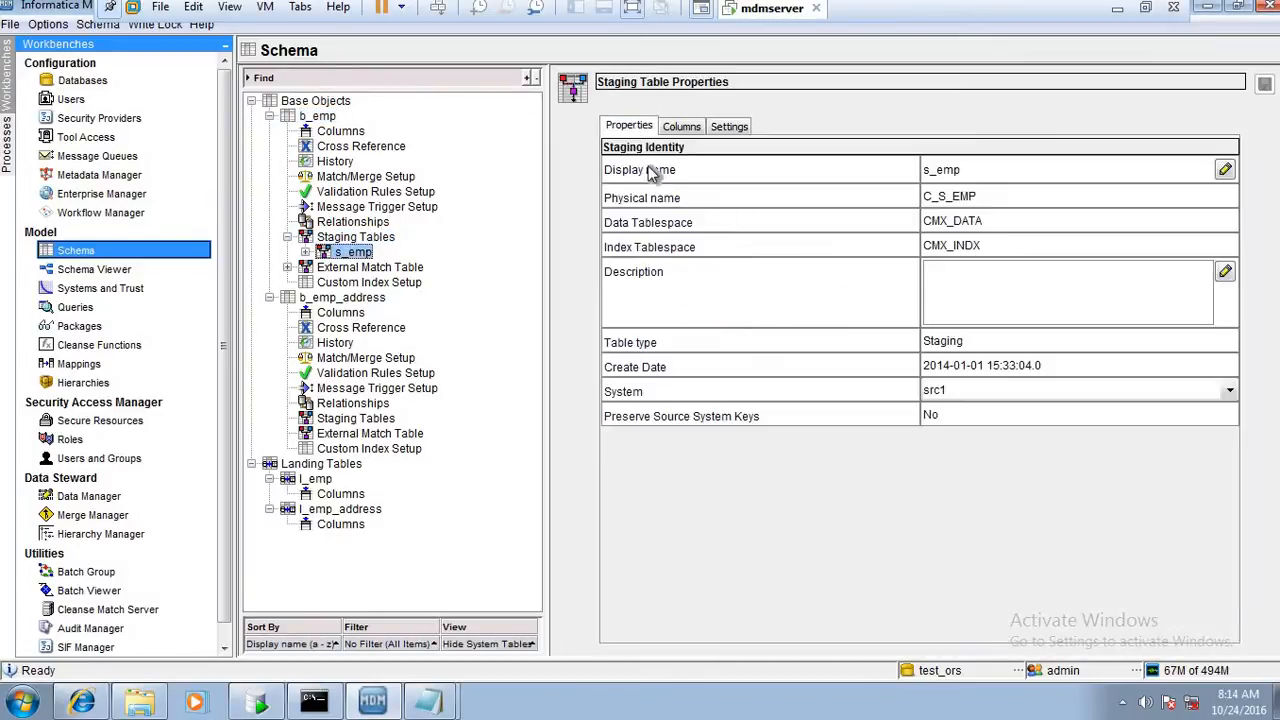
{"action": "left_click", "coordinate": [680, 127]}
{"action": "left_click", "coordinate": [650, 128]}
{"action": "left_click", "coordinate": [680, 127]}
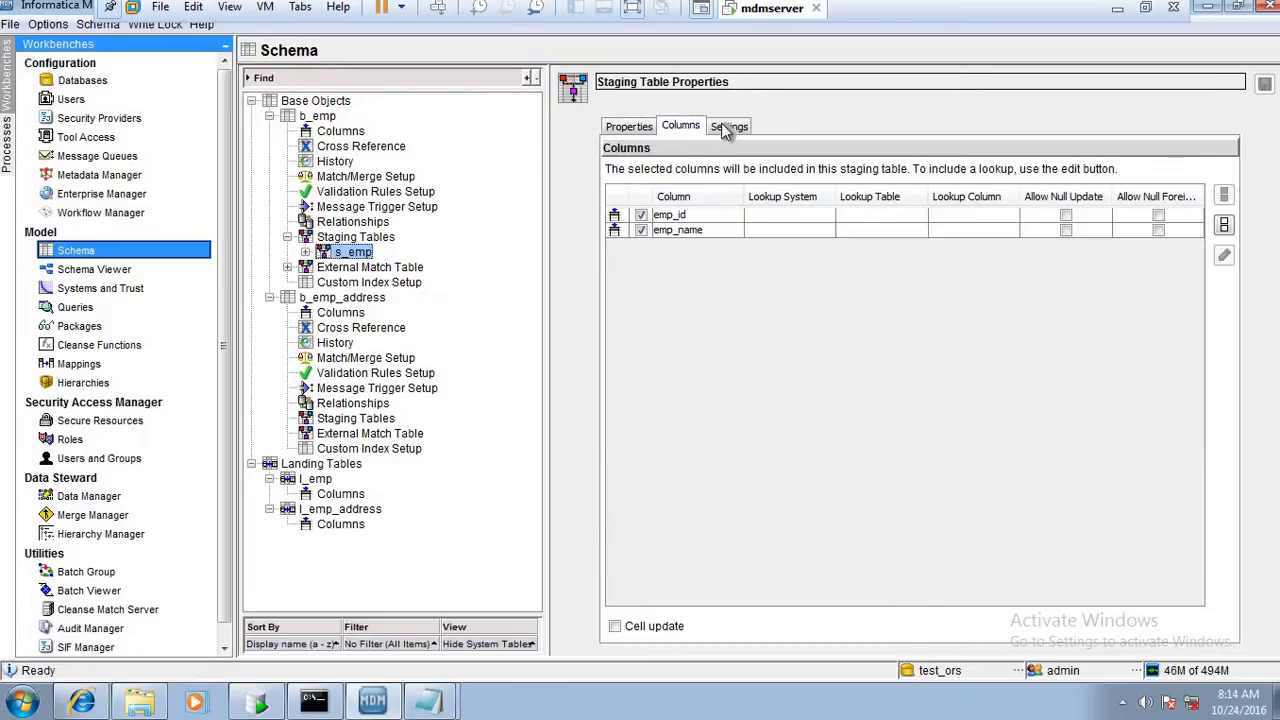
Disable delta detection for the s_emp staging table while keeping the raw table's audit trail for 3 loads enabled
{"action": "left_click", "coordinate": [727, 128]}
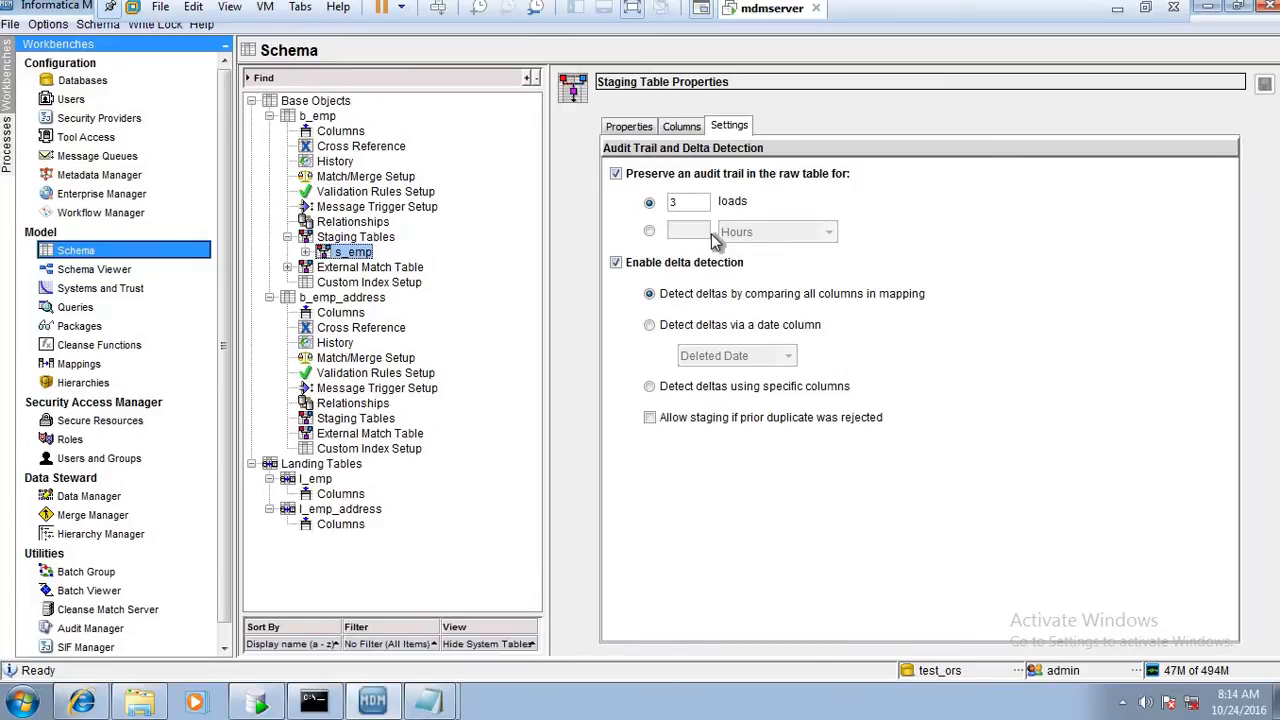
{"action": "left_click", "coordinate": [616, 262]}
{"action": "left_click", "coordinate": [616, 174]}
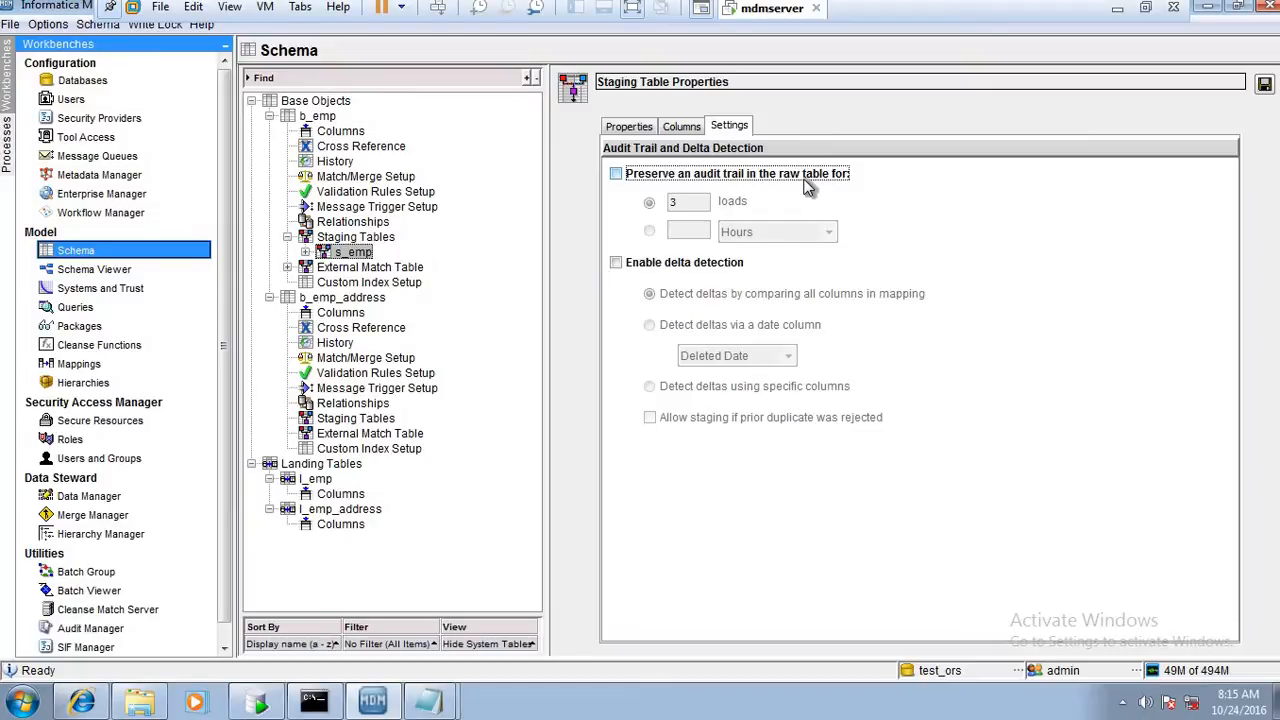
{"action": "left_click", "coordinate": [616, 175]}
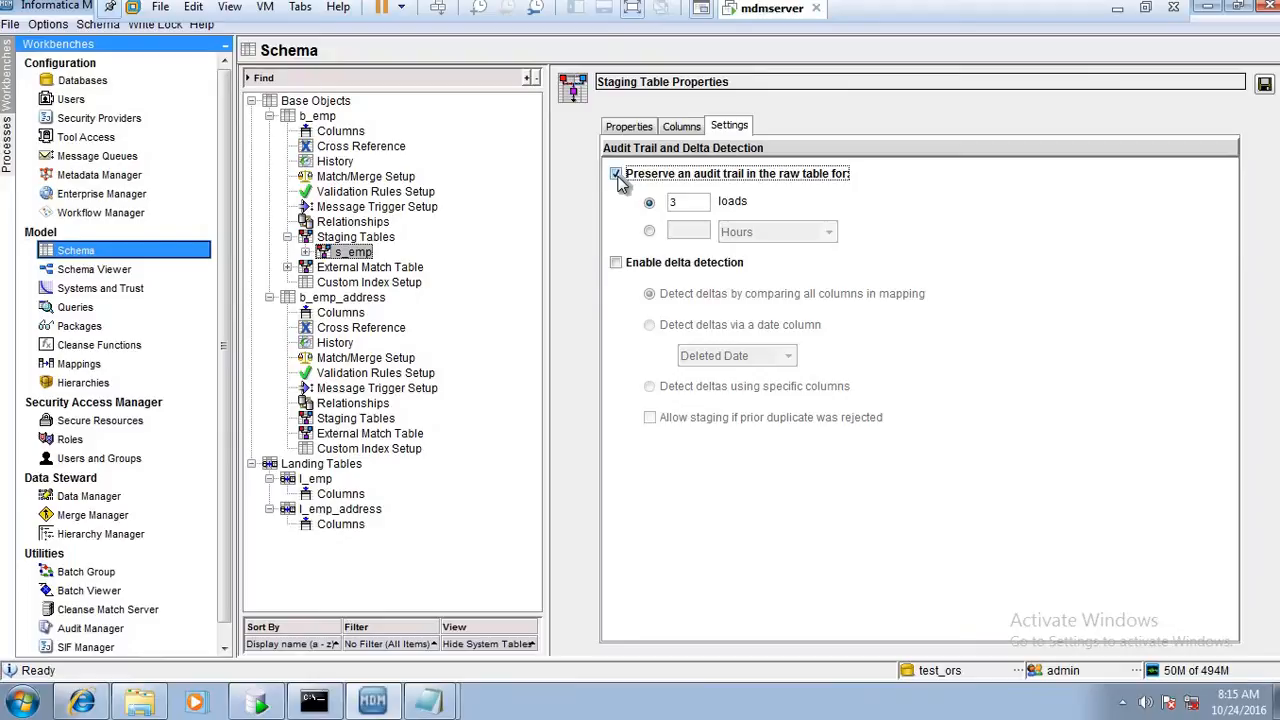
{"action": "left_click", "coordinate": [617, 176]}
{"action": "left_click", "coordinate": [617, 175]}
{"action": "left_click", "coordinate": [649, 230]}
{"action": "left_click", "coordinate": [649, 202]}
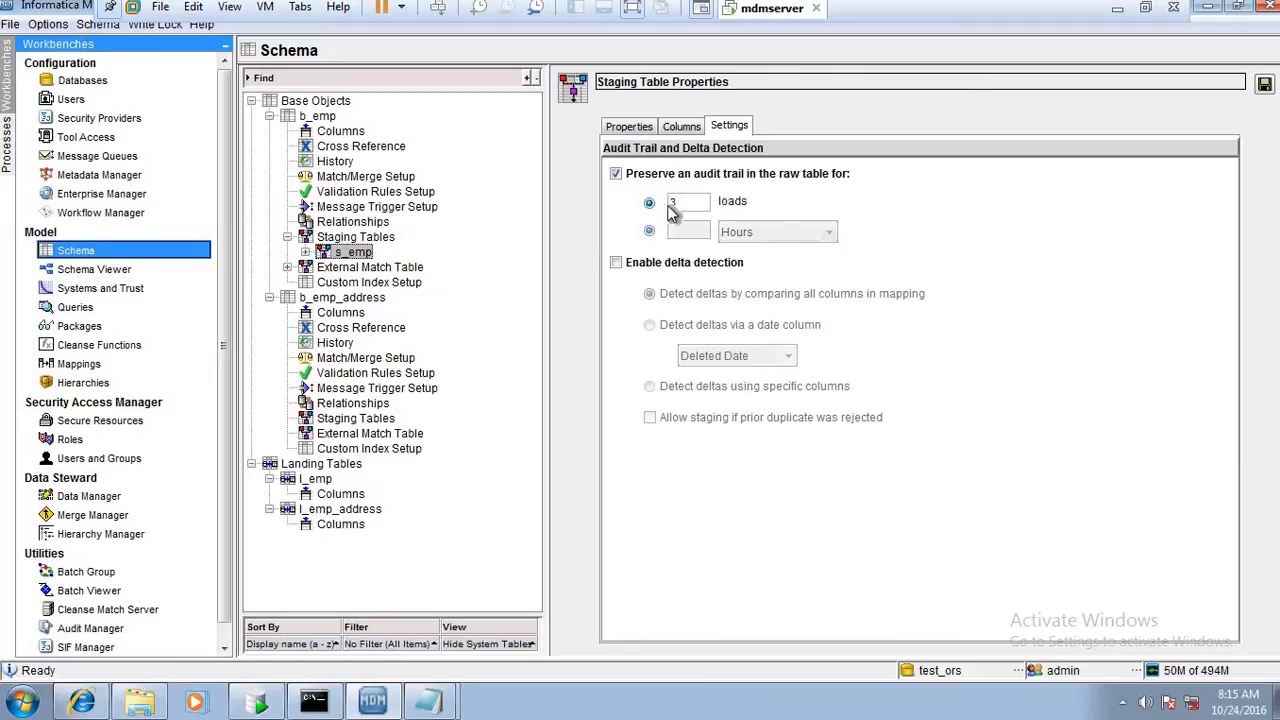
{"action": "double_click", "coordinate": [684, 203]}
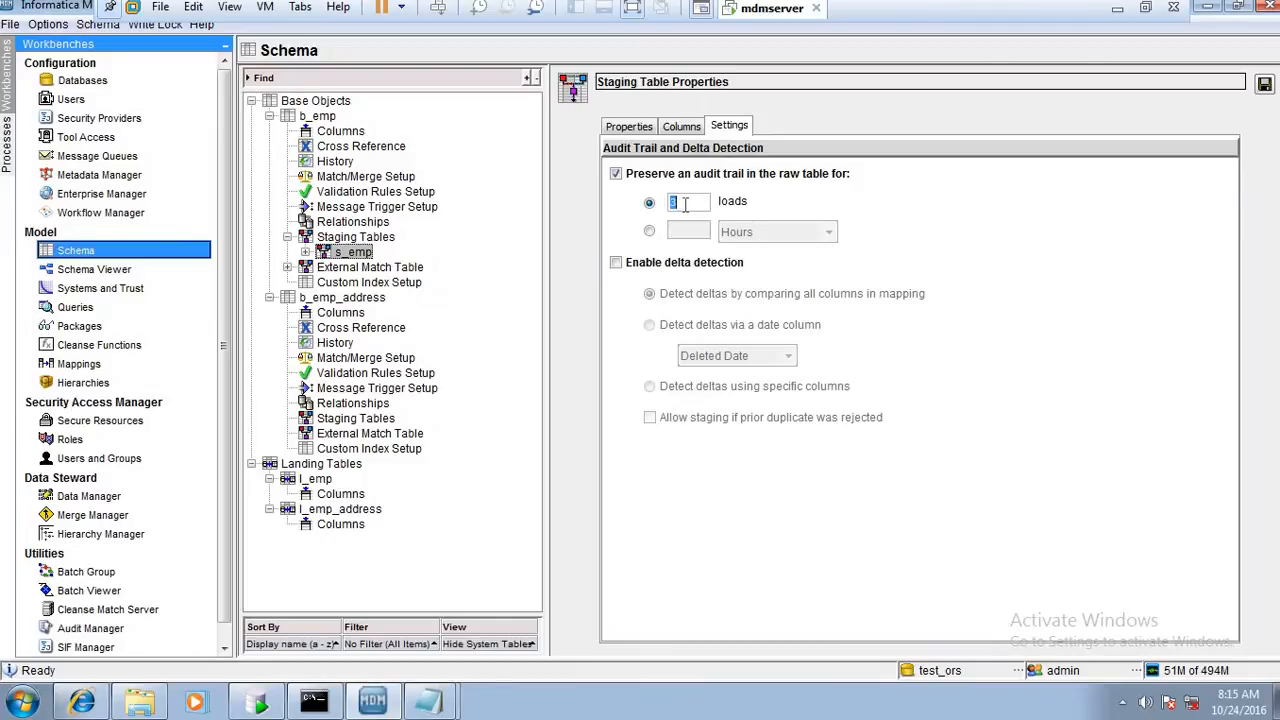
Try time-based audit trail retention for the raw table with Weeks, Quarters and Years, and return to retention by loads
{"action": "left_click", "coordinate": [649, 231]}
{"action": "left_click", "coordinate": [800, 234]}
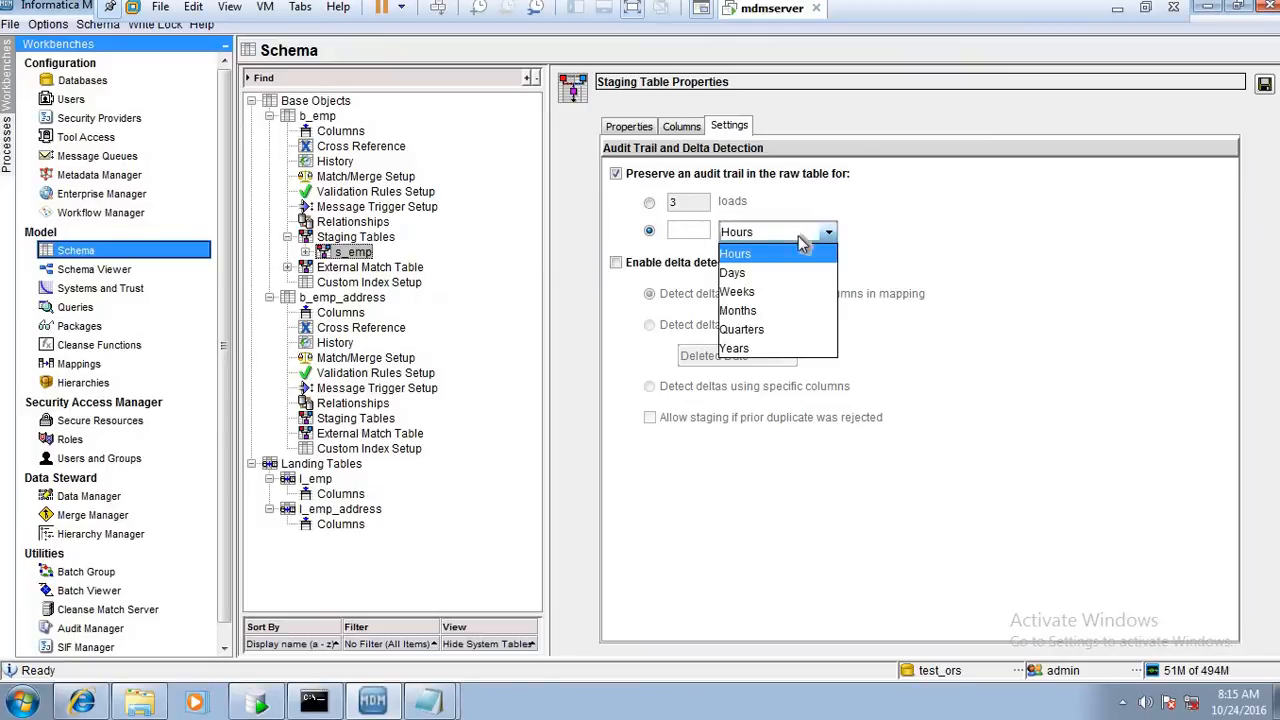
{"action": "left_click", "coordinate": [806, 292]}
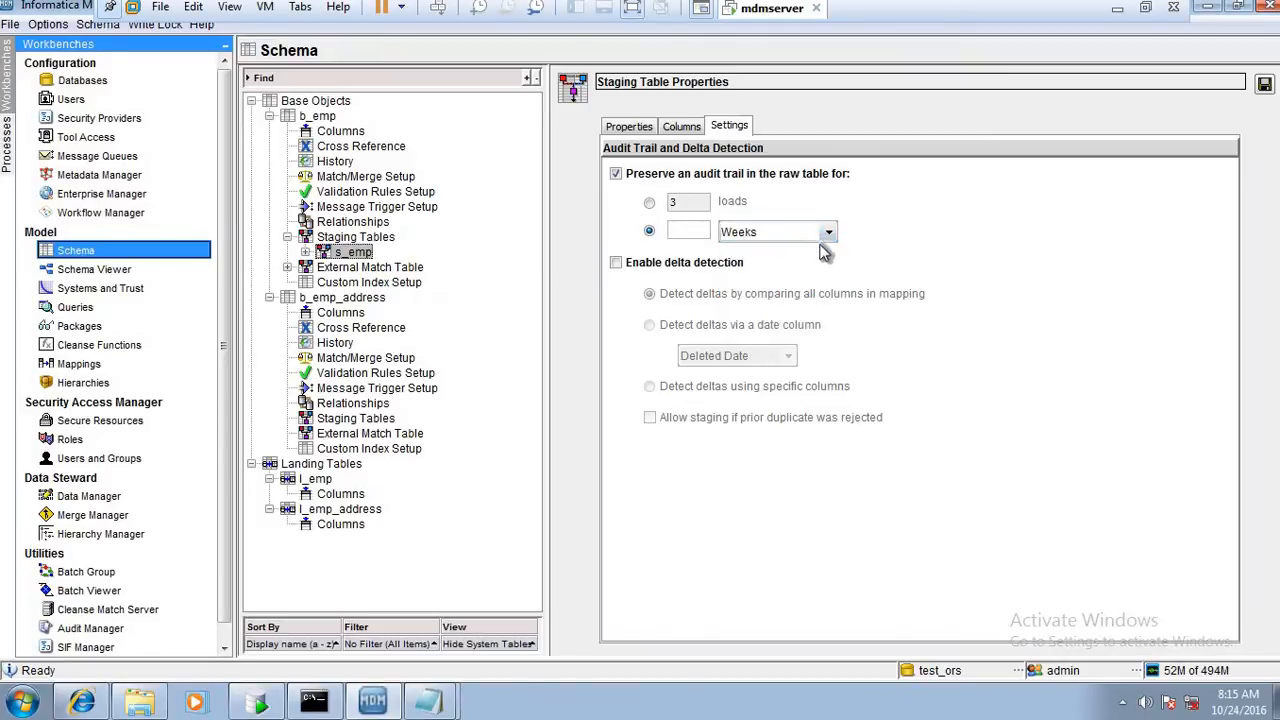
{"action": "left_click", "coordinate": [826, 233]}
{"action": "left_click", "coordinate": [820, 330]}
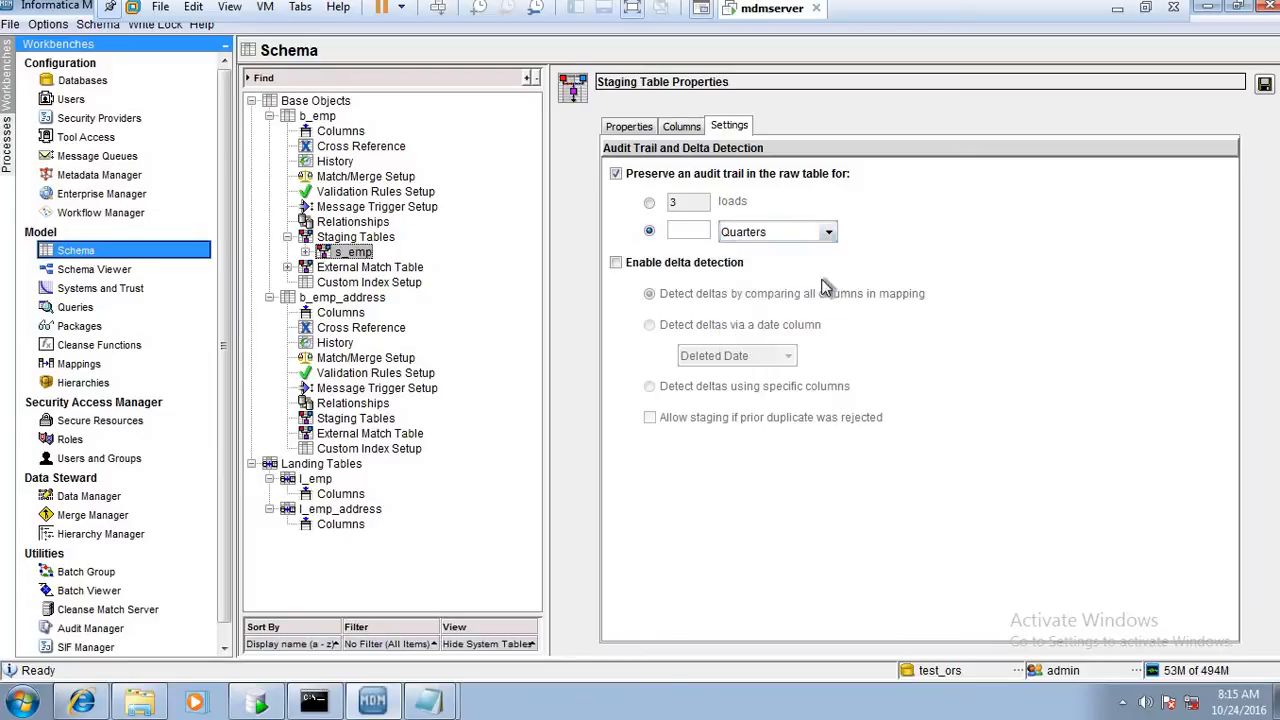
{"action": "left_click", "coordinate": [828, 232]}
{"action": "left_click", "coordinate": [818, 350]}
{"action": "left_click", "coordinate": [654, 205]}
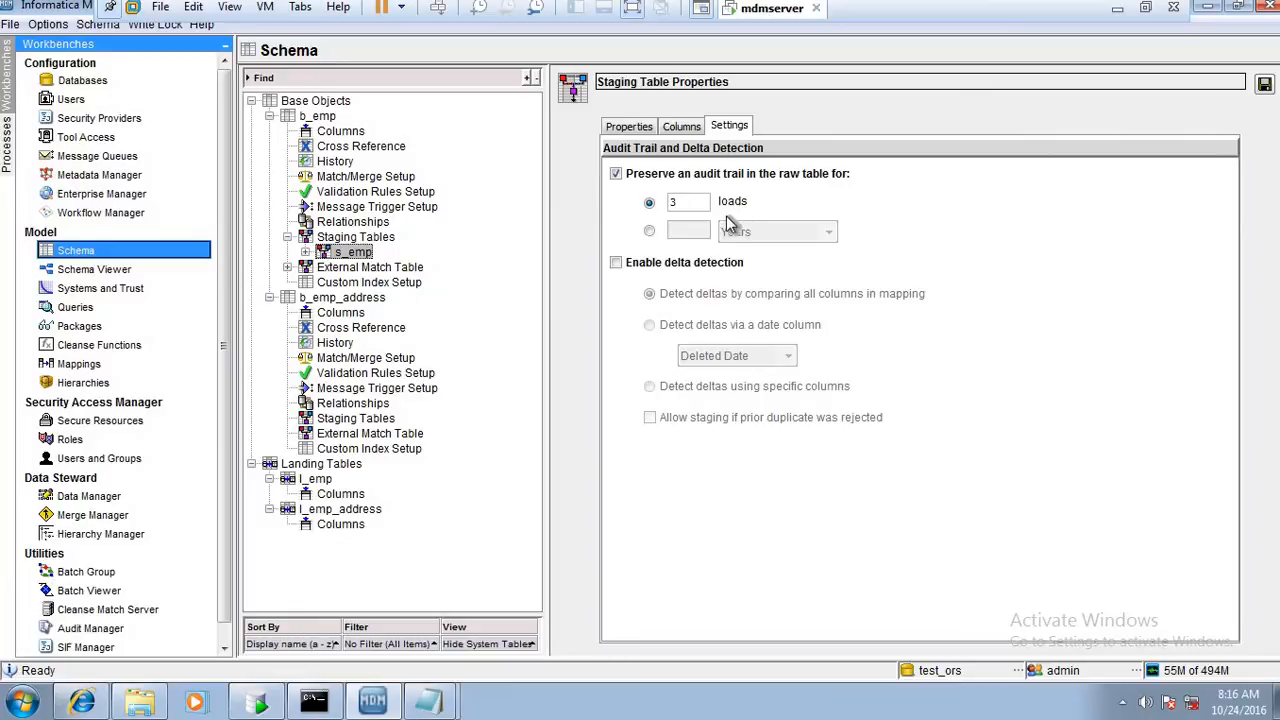
Set the raw table's audit trail to 2 loads and enable delta detection for the s_emp staging table
{"action": "double_click", "coordinate": [690, 203]}
{"action": "type", "text": "3"}
{"action": "key", "text": "BackSpace"}
{"action": "type", "text": "2"}
{"action": "left_click", "coordinate": [660, 263]}
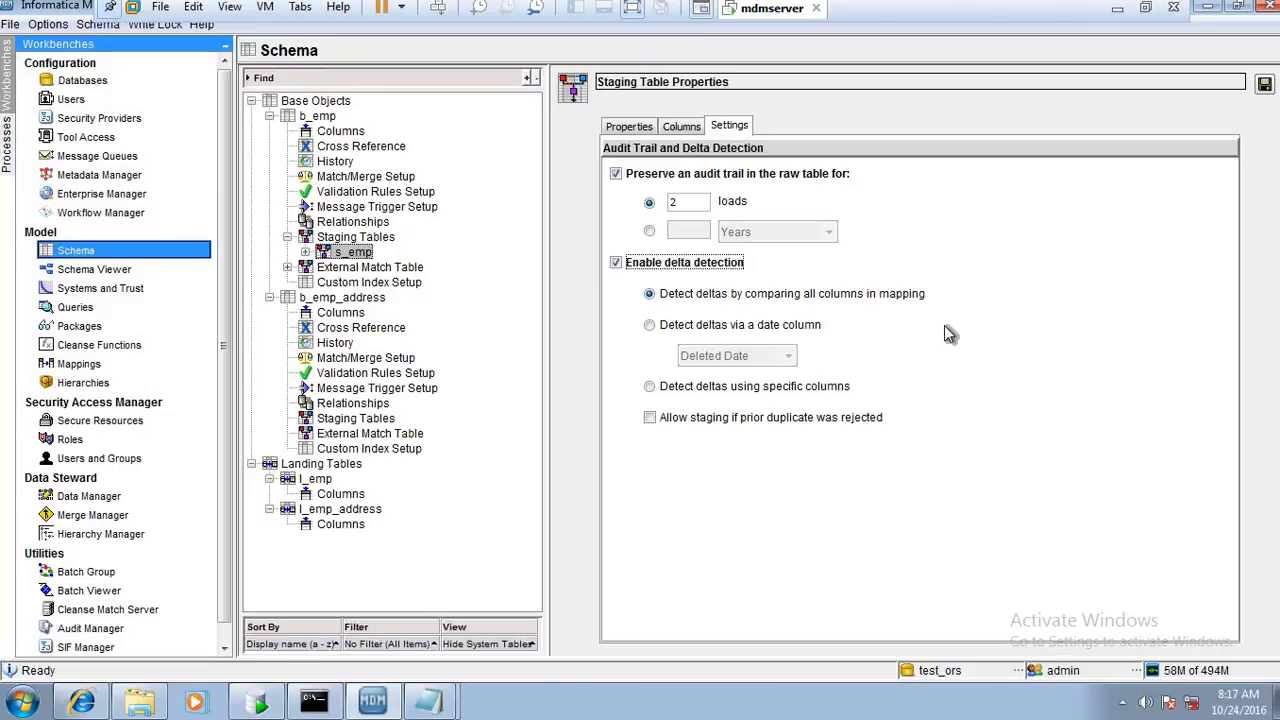
Try detecting deltas via a date column, using Last Update Date
{"action": "left_click", "coordinate": [792, 326]}
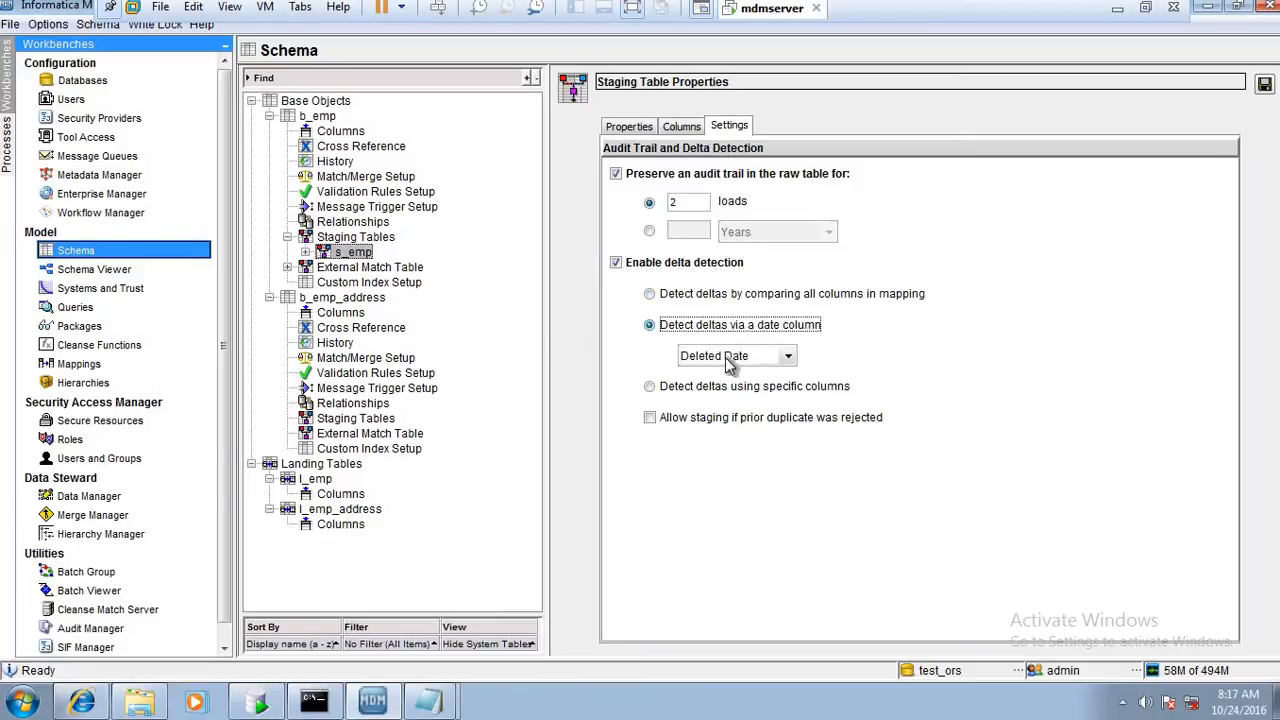
{"action": "left_click", "coordinate": [786, 357]}
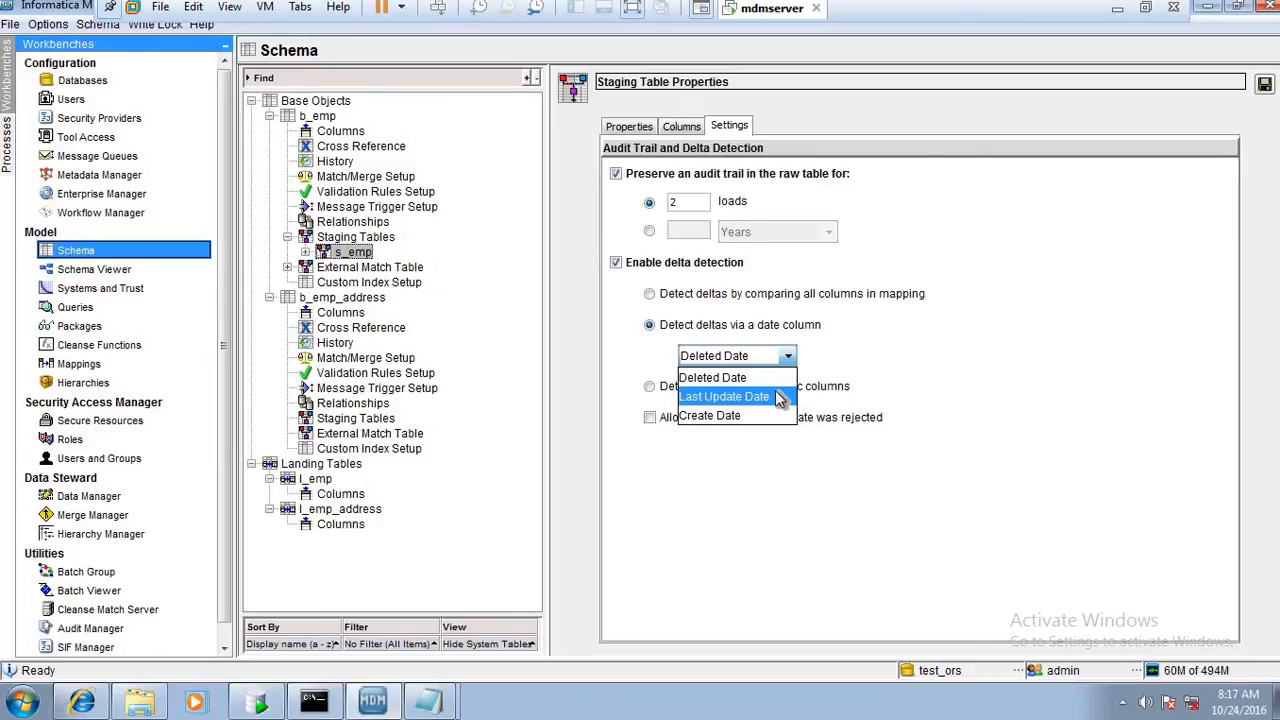
{"action": "left_click", "coordinate": [779, 398]}
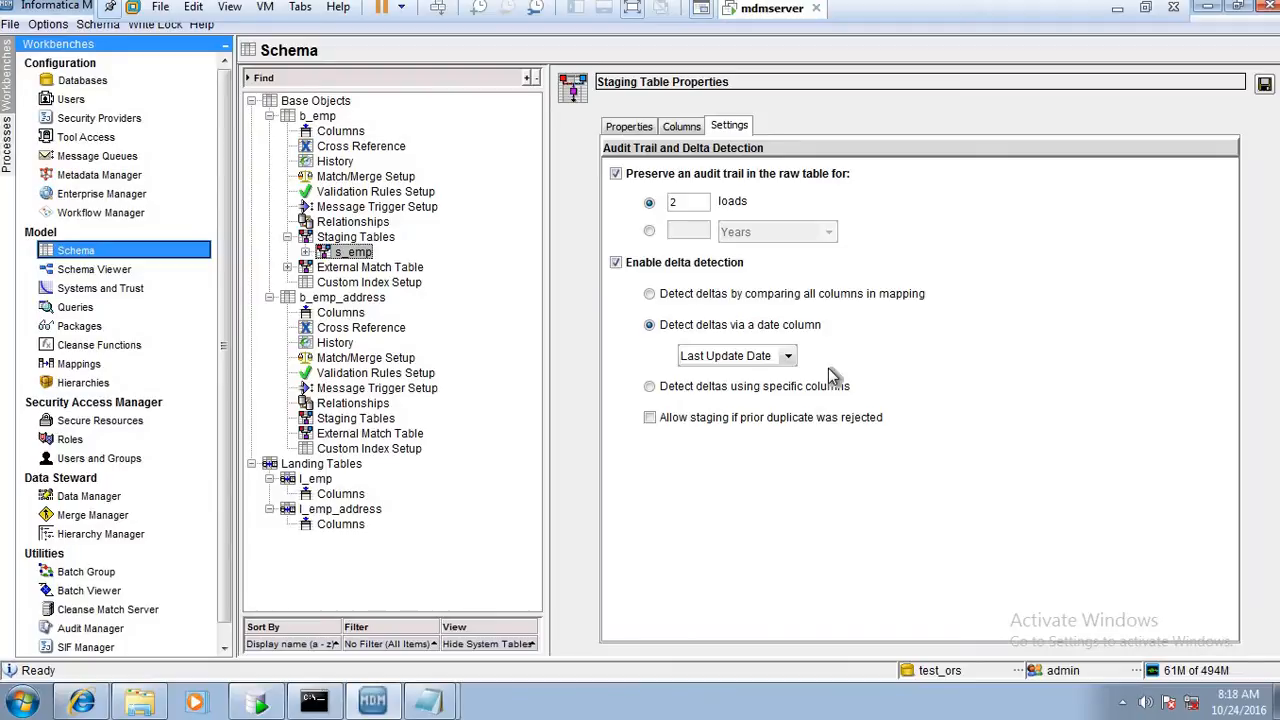
Try detecting deltas using specific columns by adding all available columns, and remove them all again
{"action": "left_click", "coordinate": [718, 390]}
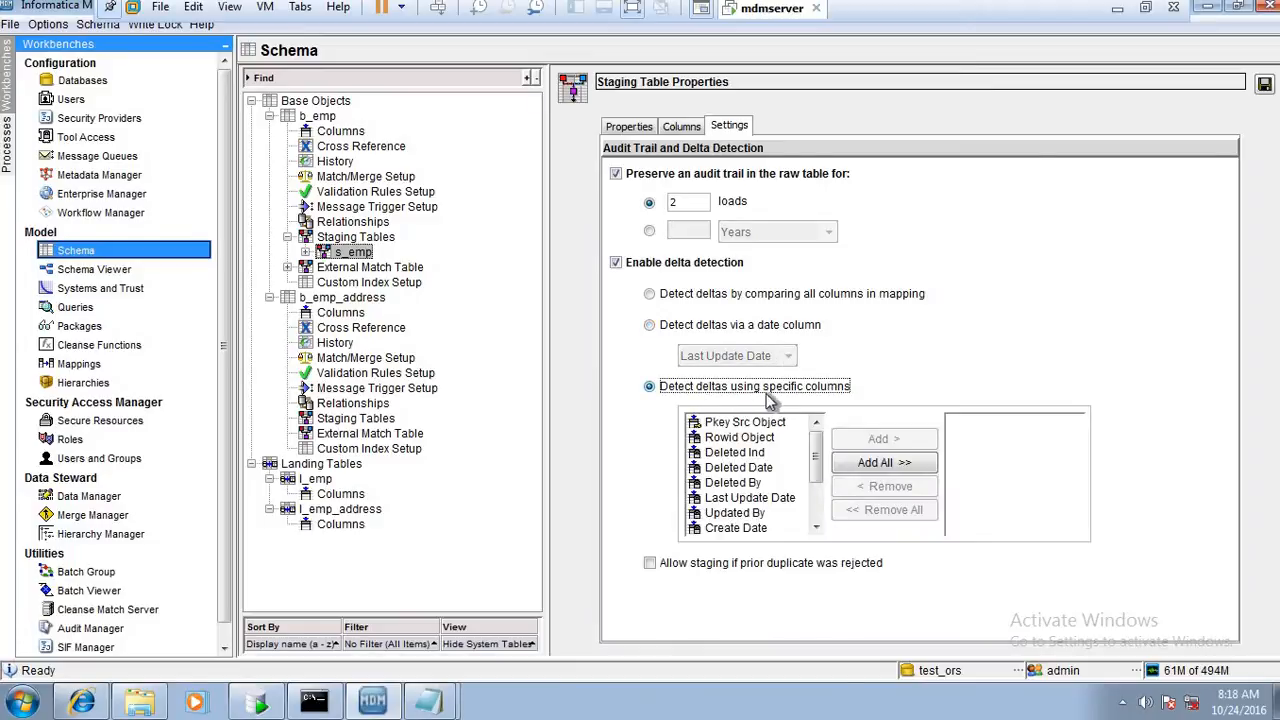
{"action": "left_click_drag", "start_coordinate": [778, 427], "coordinate": [760, 484]}
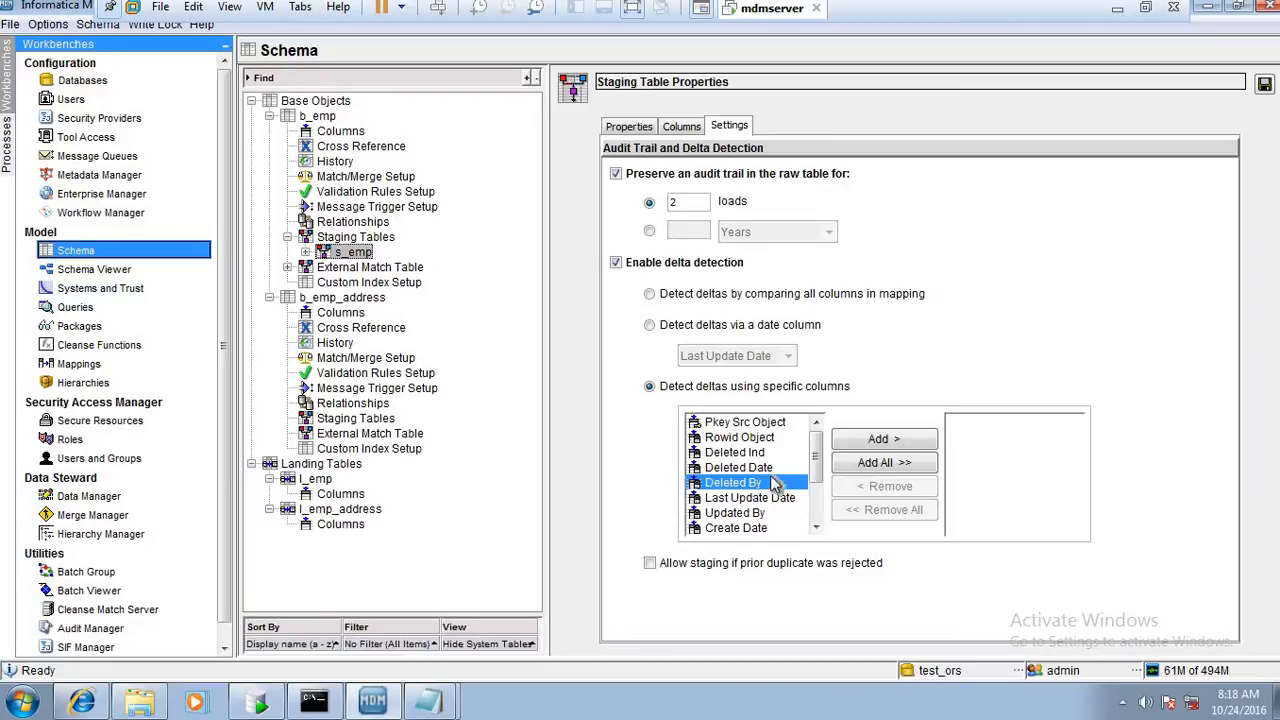
{"action": "left_click", "coordinate": [878, 464]}
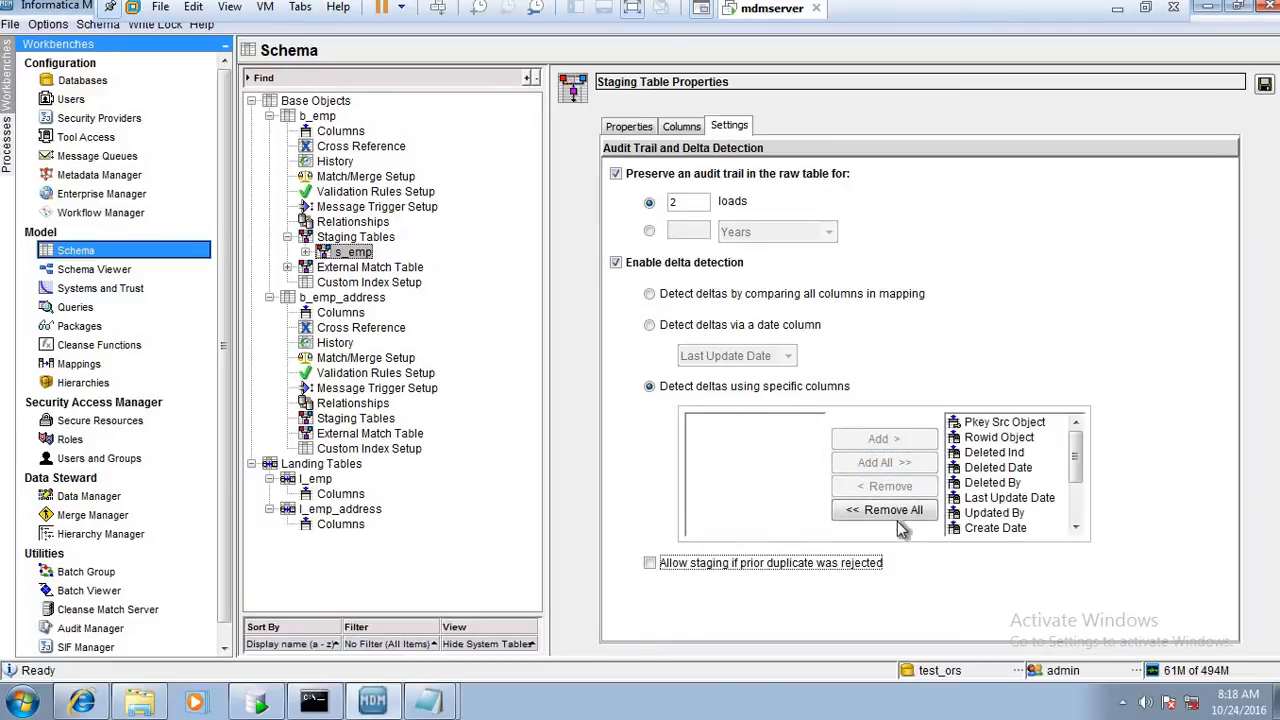
{"action": "left_click", "coordinate": [899, 512]}
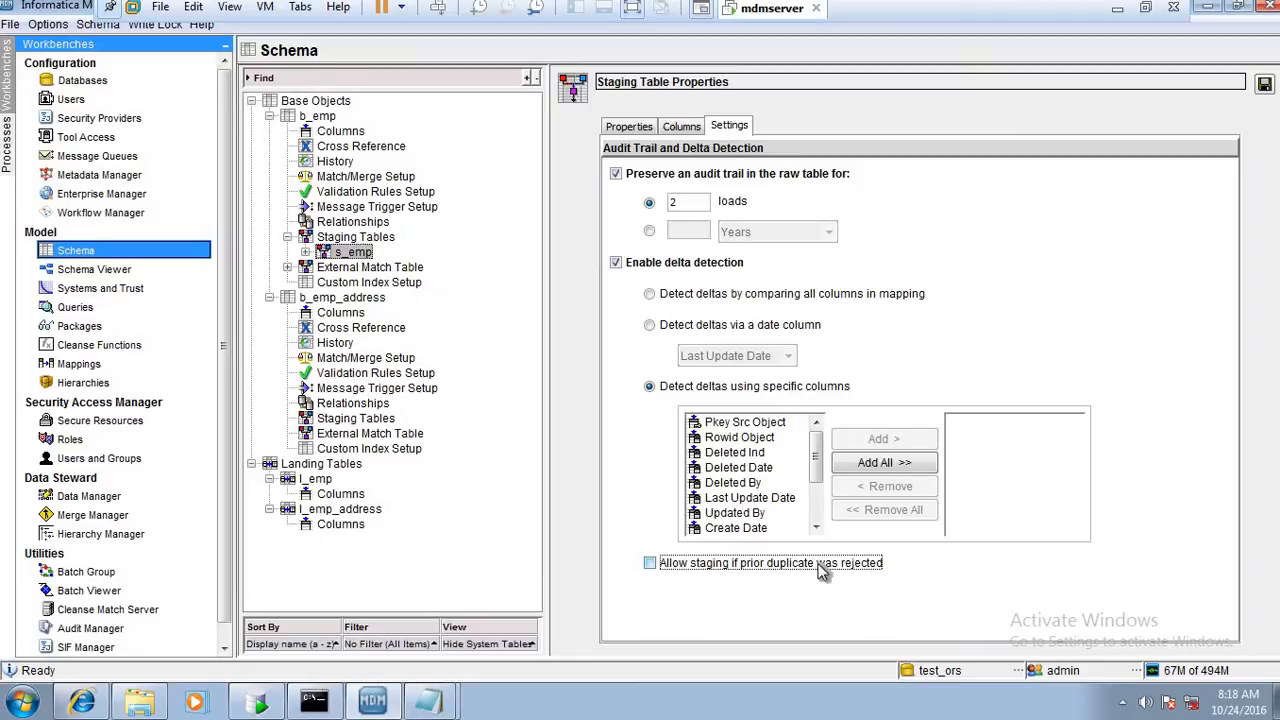
Switch to Oracle SQL Developer to check the C_S_EMP_REJ table's data, and return to the MDM Hub Console
{"action": "left_click", "coordinate": [257, 704]}
{"action": "left_click", "coordinate": [140, 346]}
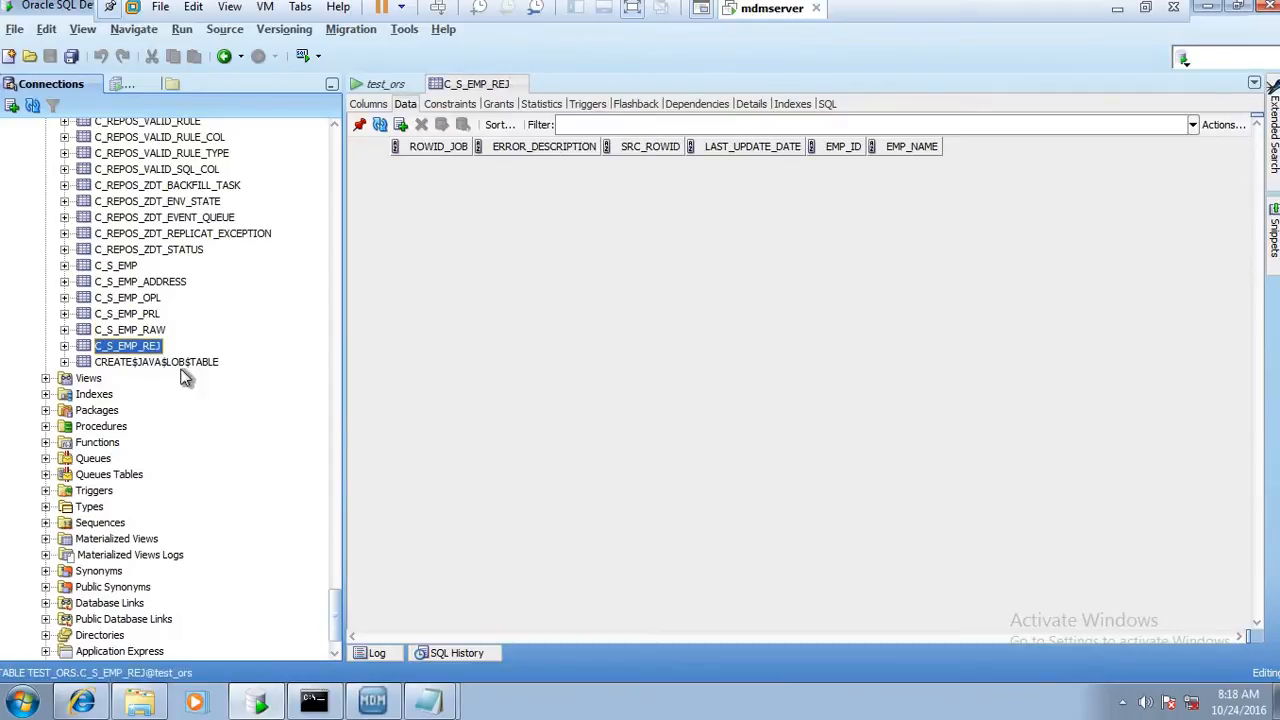
{"action": "left_click", "coordinate": [373, 706]}
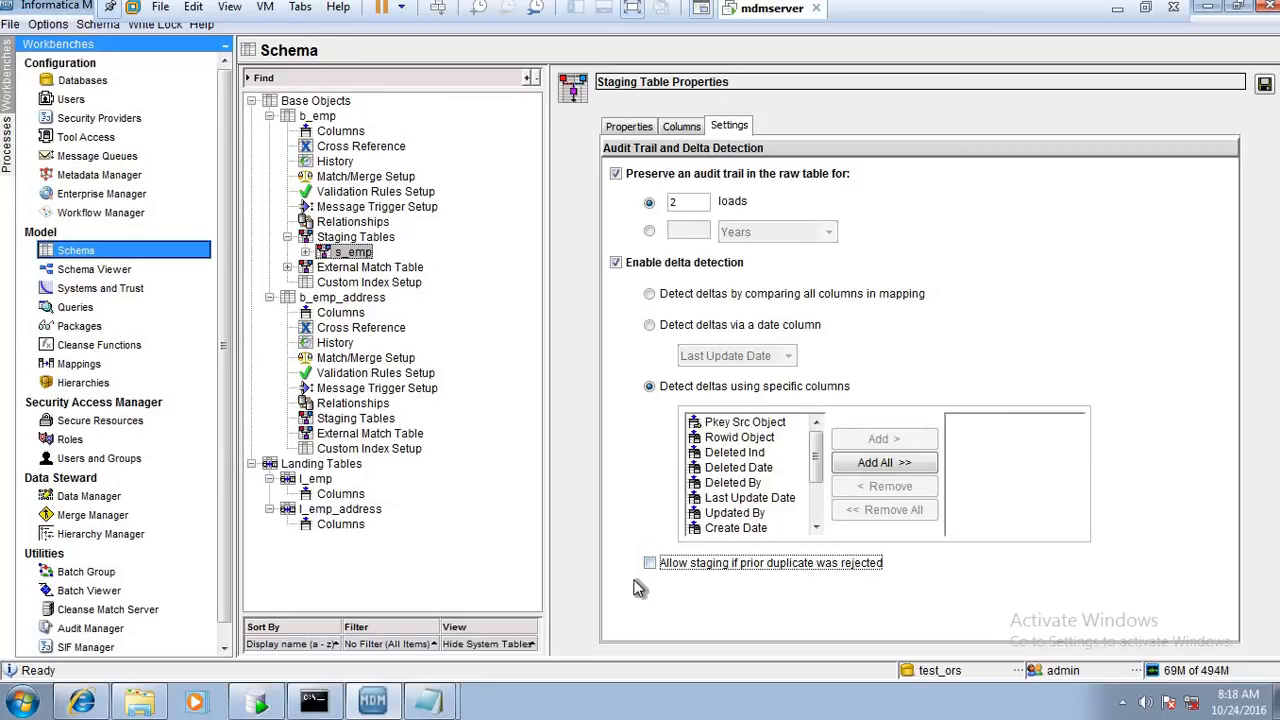
Try delta detection with the audit trail disabled, and toggle the option allowing staging if a prior duplicate was rejected
{"action": "left_click", "coordinate": [640, 264]}
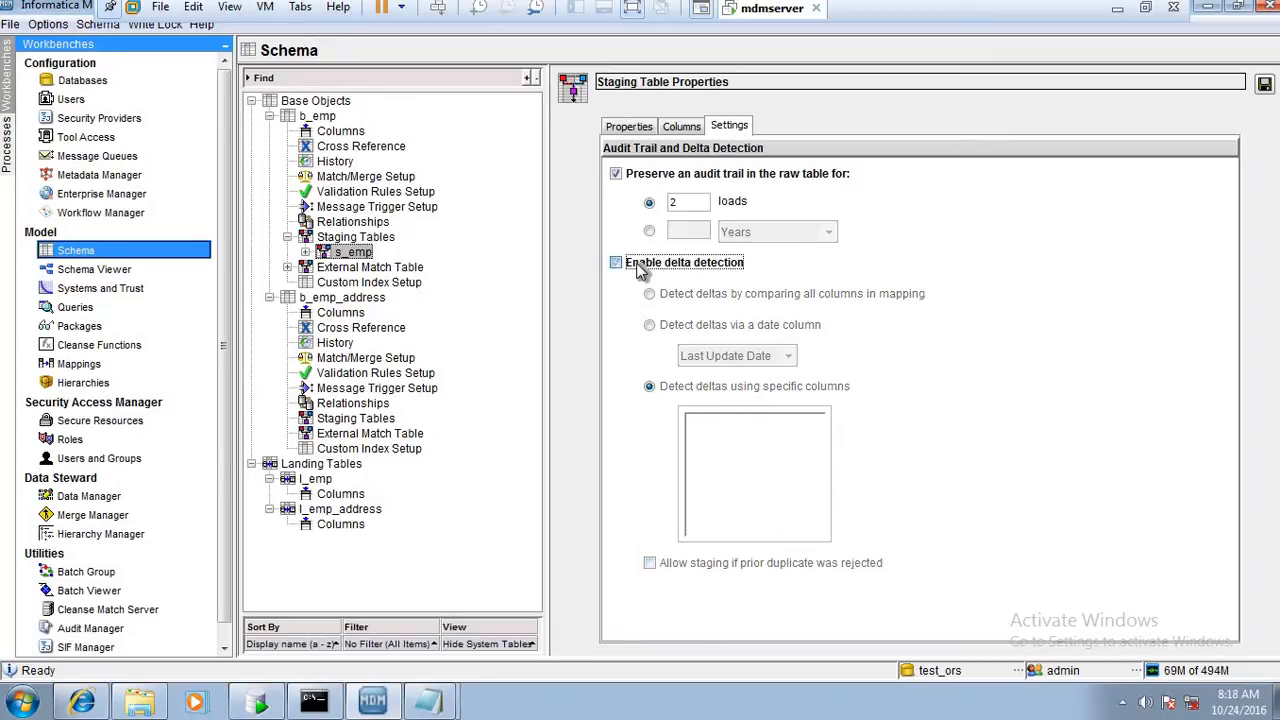
{"action": "left_click", "coordinate": [637, 172]}
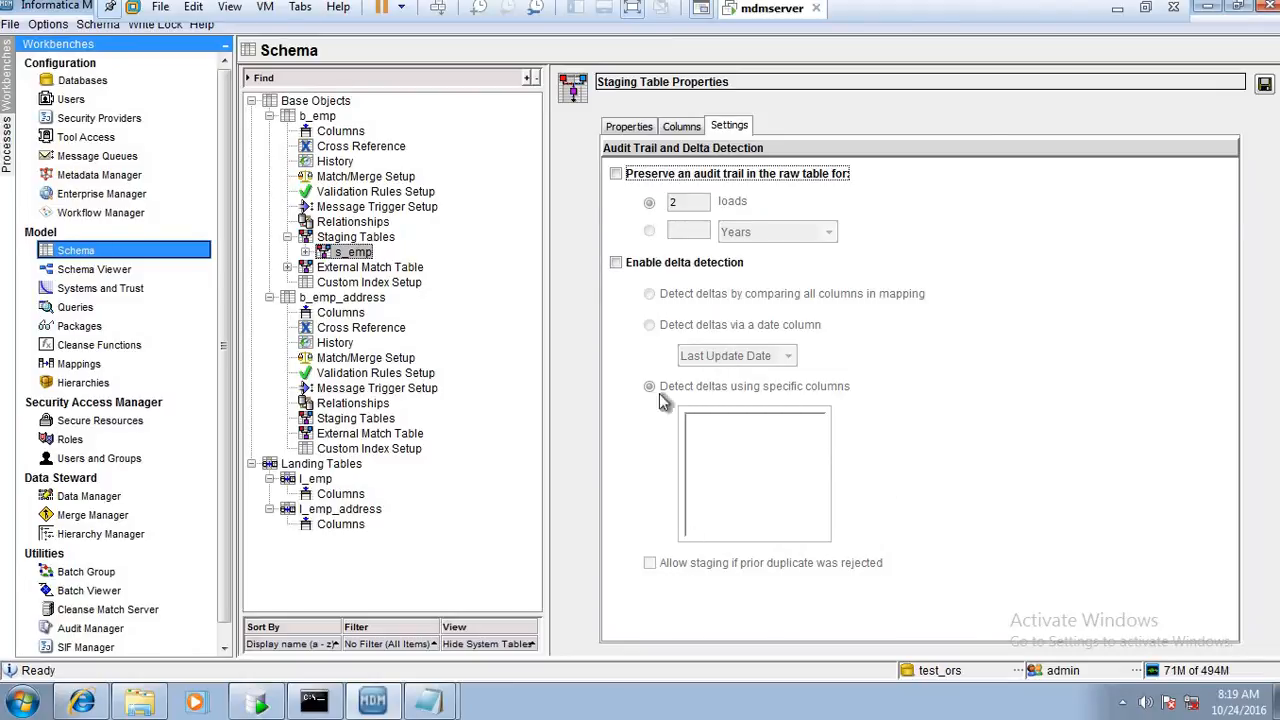
{"action": "left_click", "coordinate": [642, 262]}
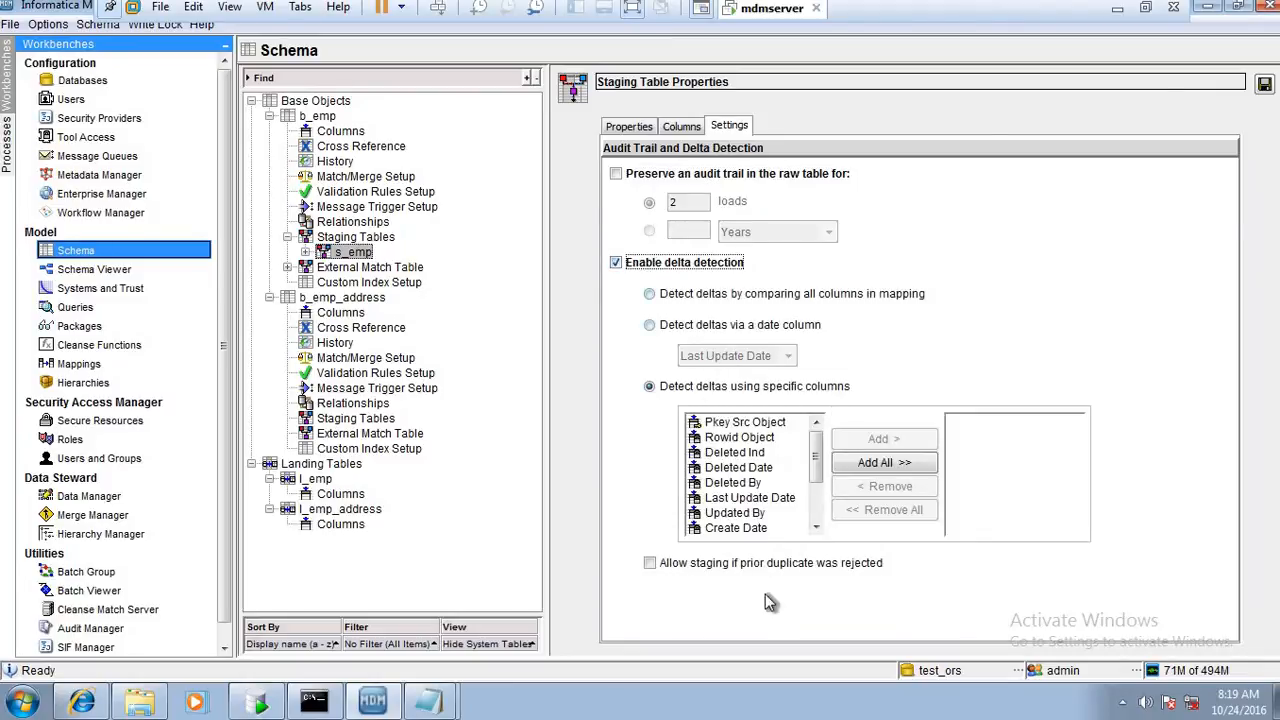
{"action": "left_click", "coordinate": [649, 563]}
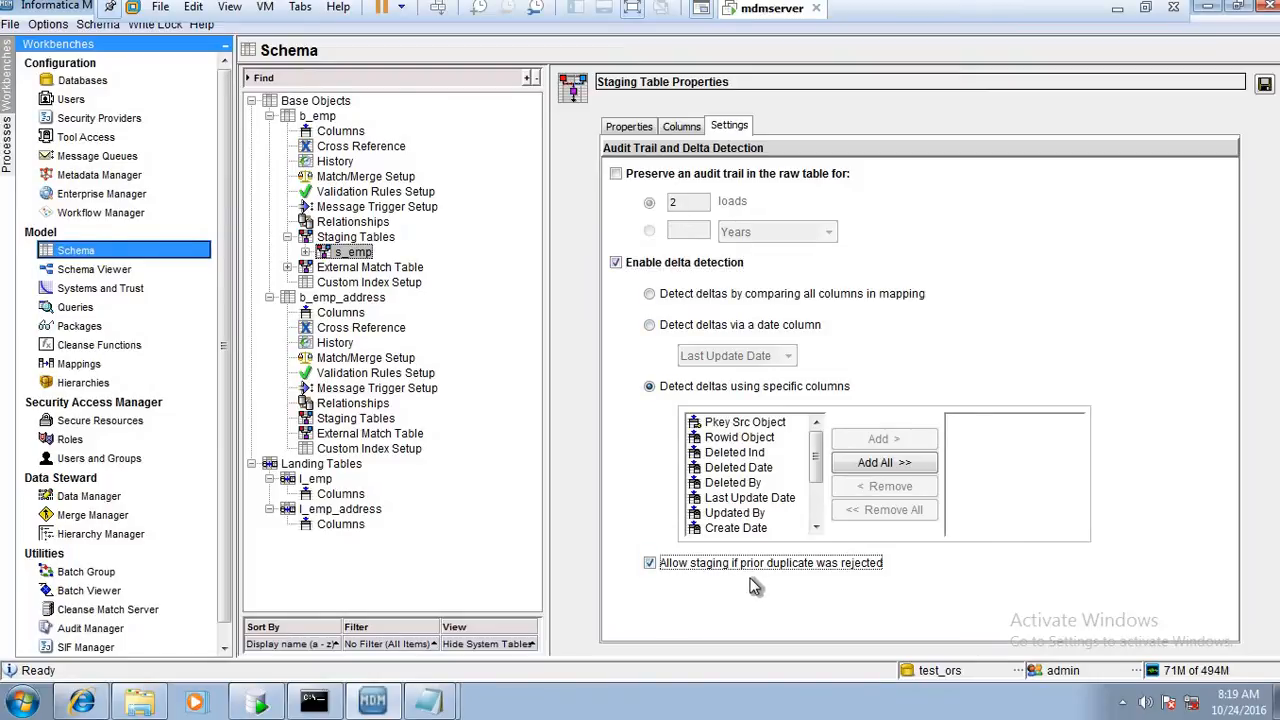
{"action": "left_click", "coordinate": [705, 566]}
Detect deltas by comparing all columns in mapping, re-enable the audit trail for 2 loads, and save the staging table
{"action": "left_click", "coordinate": [680, 300]}
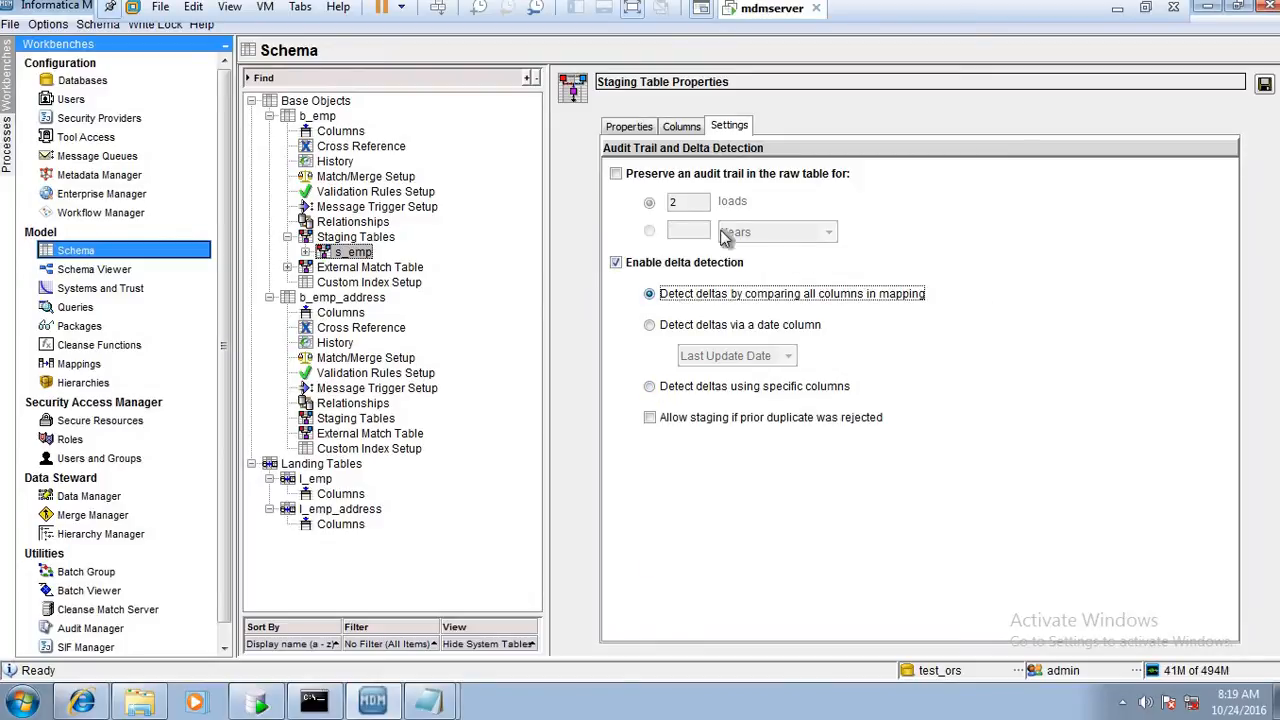
{"action": "left_click", "coordinate": [616, 174]}
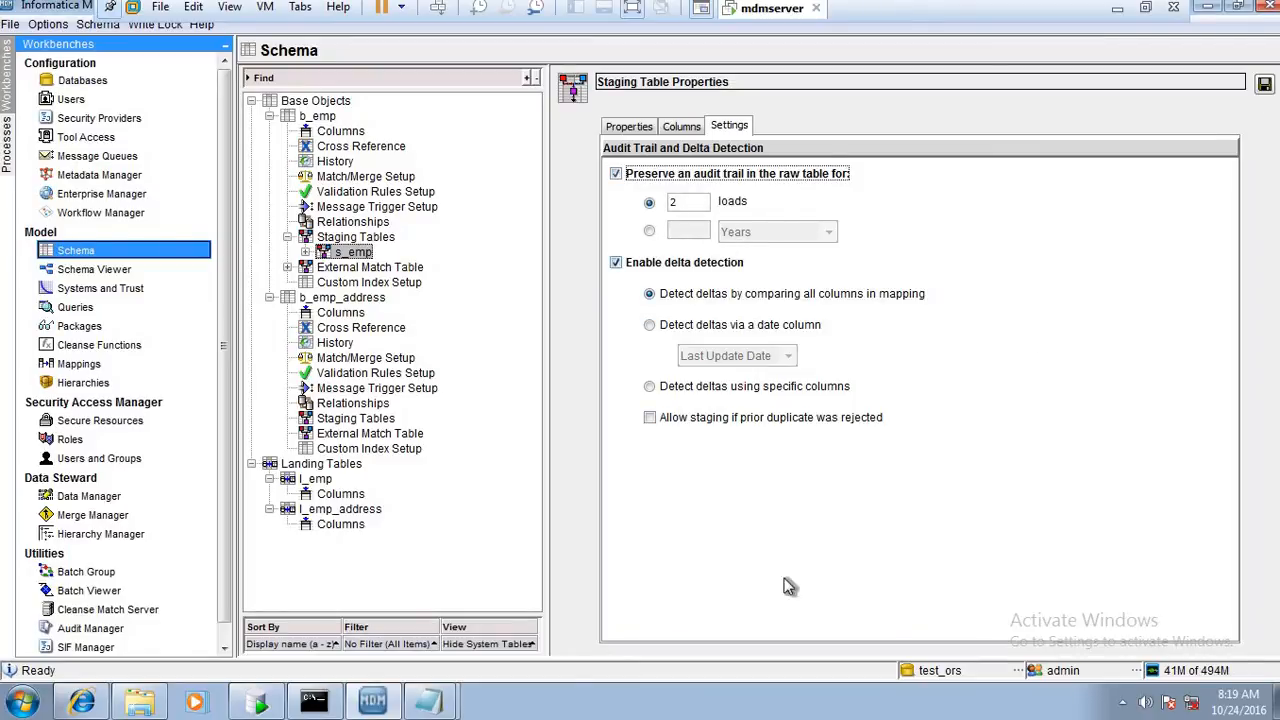
{"action": "left_click", "coordinate": [1264, 85]}
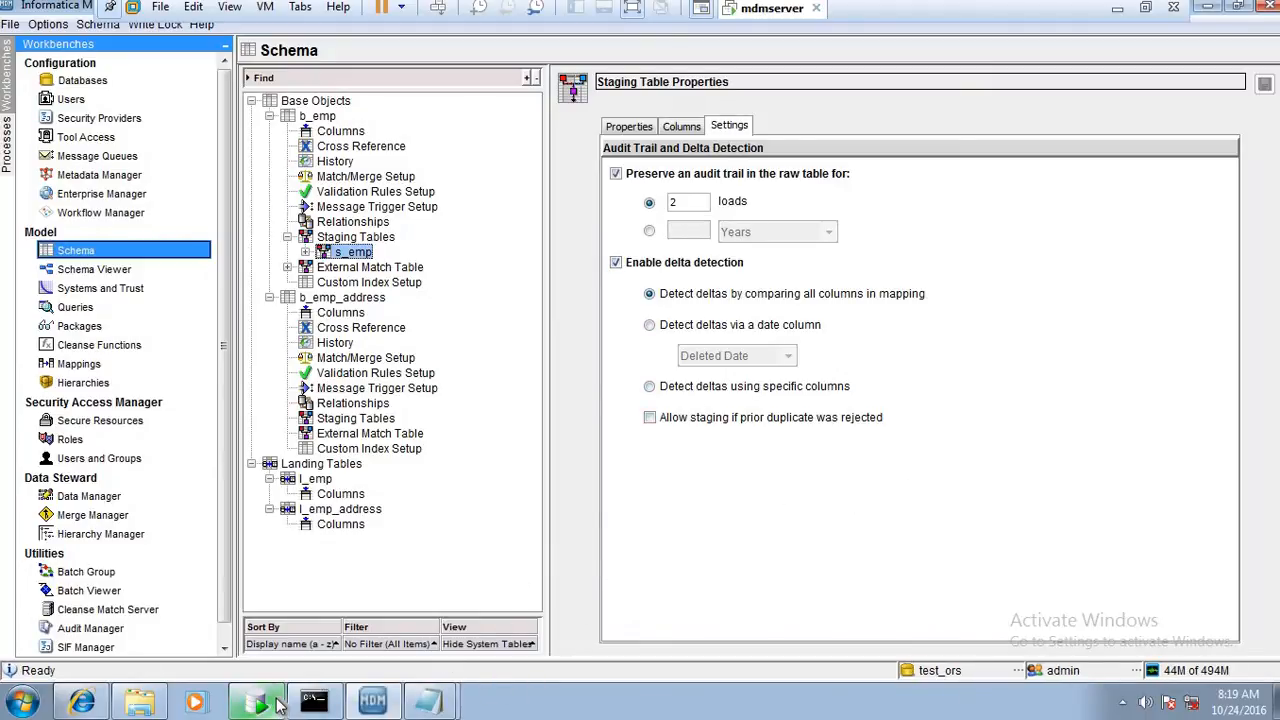
Switch to Oracle SQL Developer and check the data in the C_S_EMP staging table and the C_L_EMP landing table
{"action": "left_click", "coordinate": [277, 705]}
{"action": "left_click", "coordinate": [119, 260]}
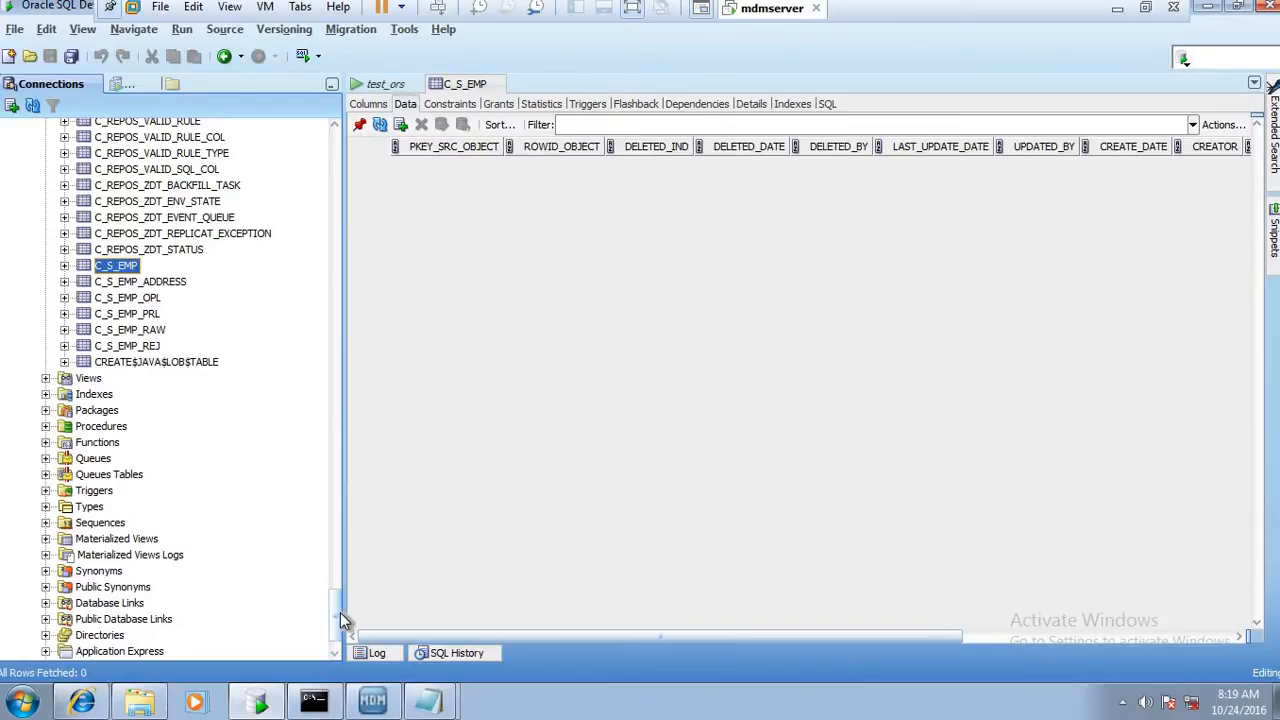
{"action": "left_click_drag", "start_coordinate": [340, 612], "coordinate": [335, 178]}
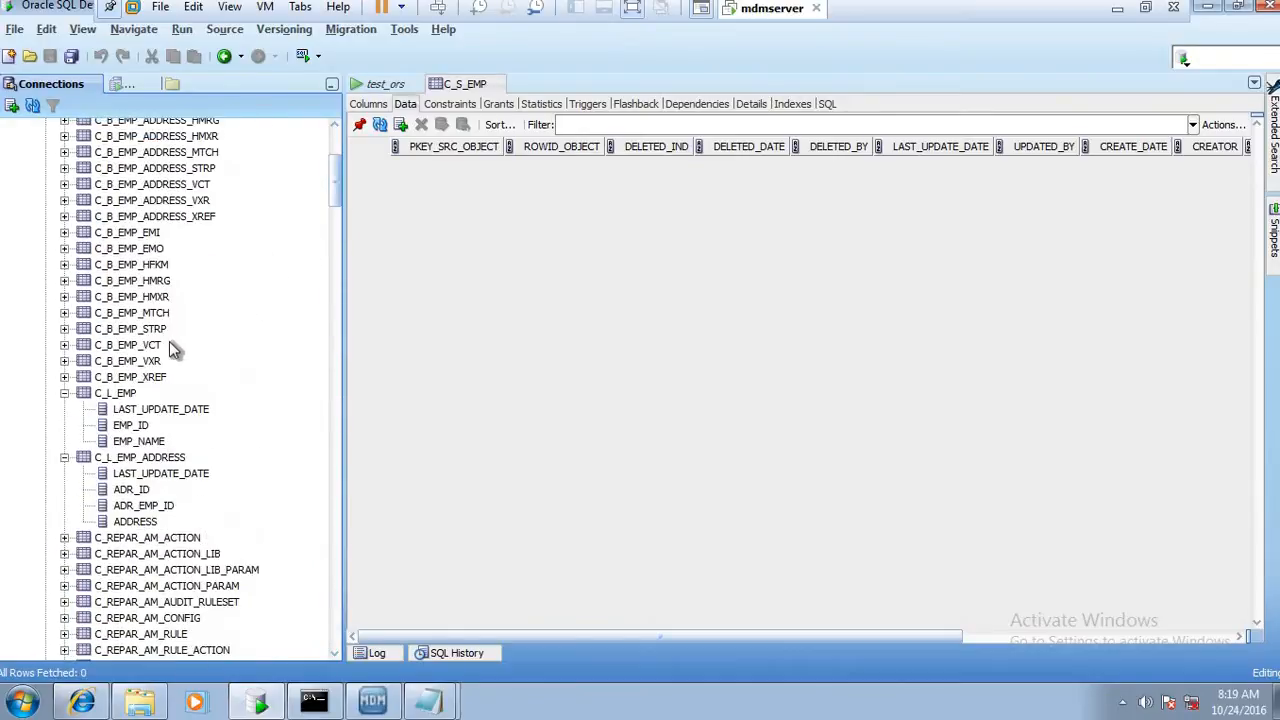
{"action": "left_click", "coordinate": [122, 394]}
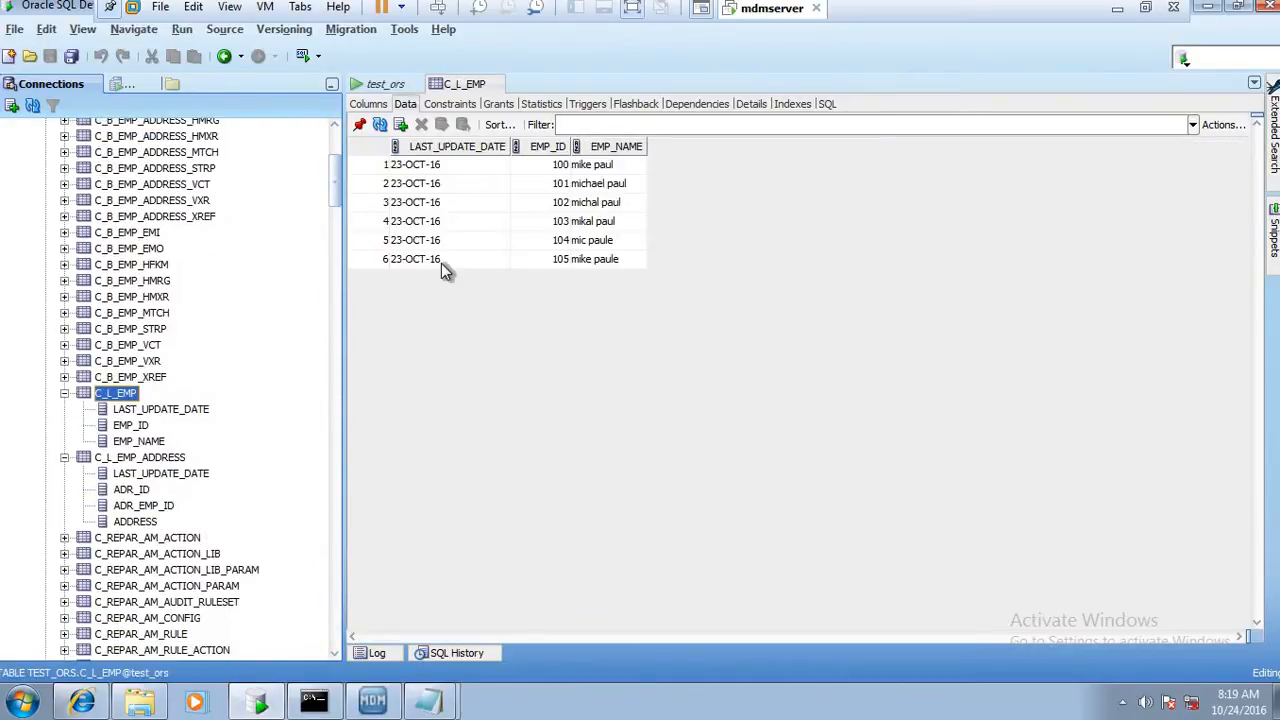
{"action": "left_click", "coordinate": [441, 263]}
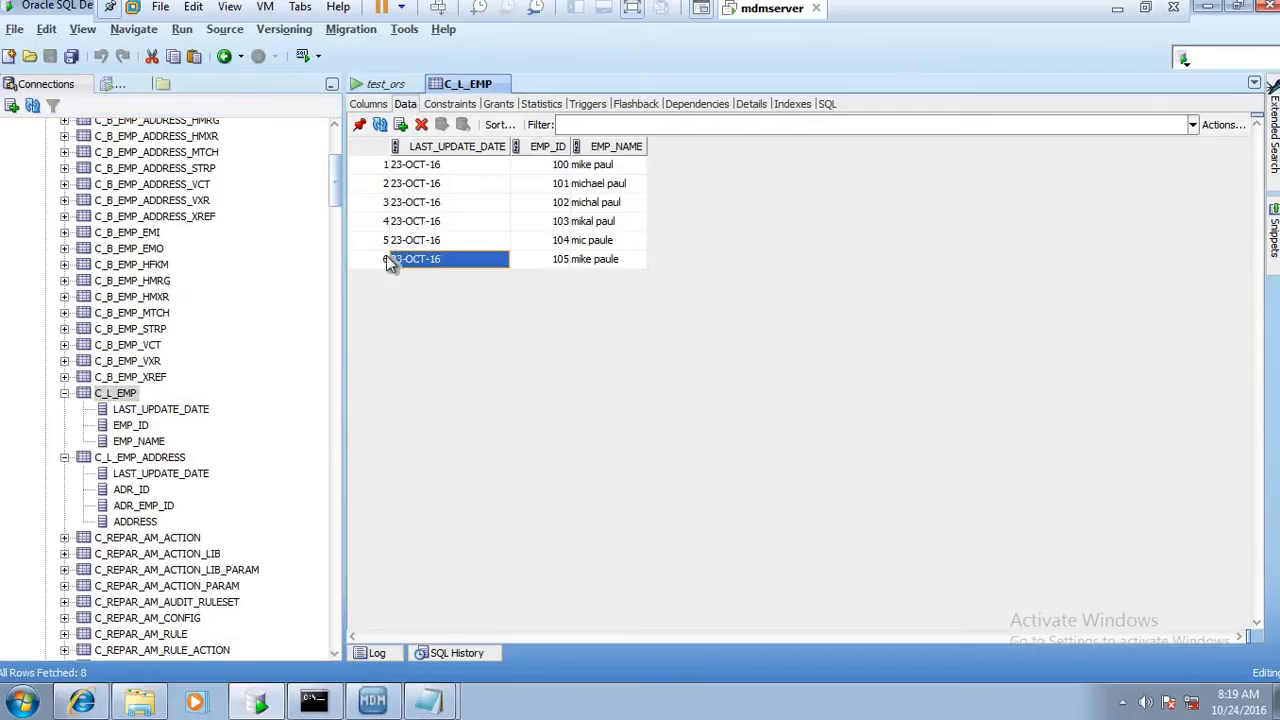
Check the data in the C_S_EMP, C_S_EMP_PRL, C_S_EMP_RAW and C_S_EMP_REJ tables
{"action": "left_click_drag", "start_coordinate": [339, 187], "coordinate": [337, 609]}
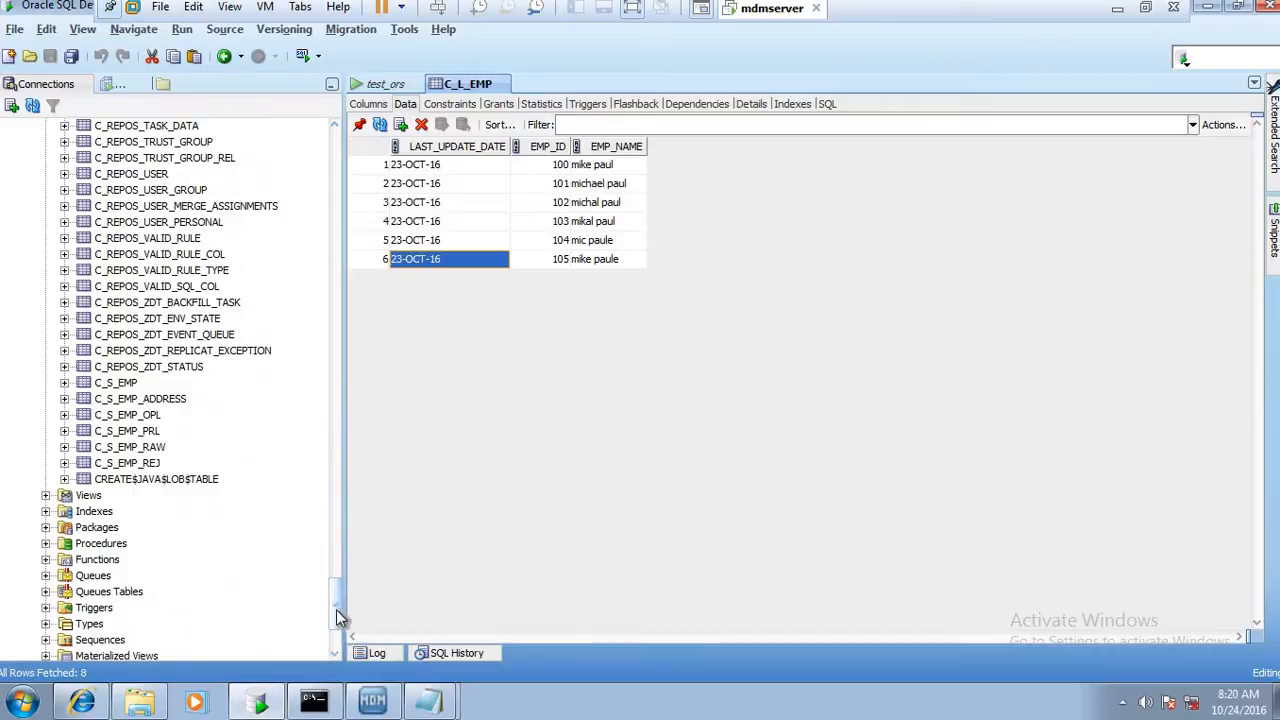
{"action": "left_click", "coordinate": [125, 383]}
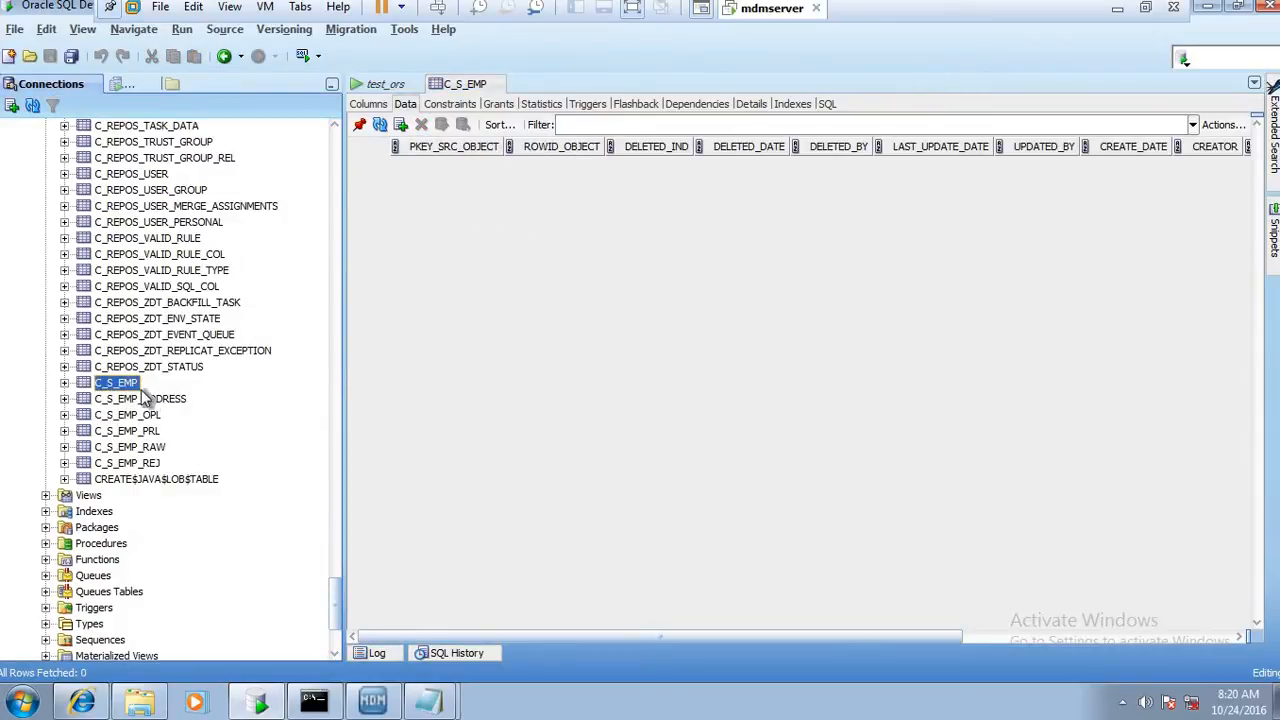
{"action": "left_click", "coordinate": [150, 433]}
{"action": "left_click", "coordinate": [152, 447]}
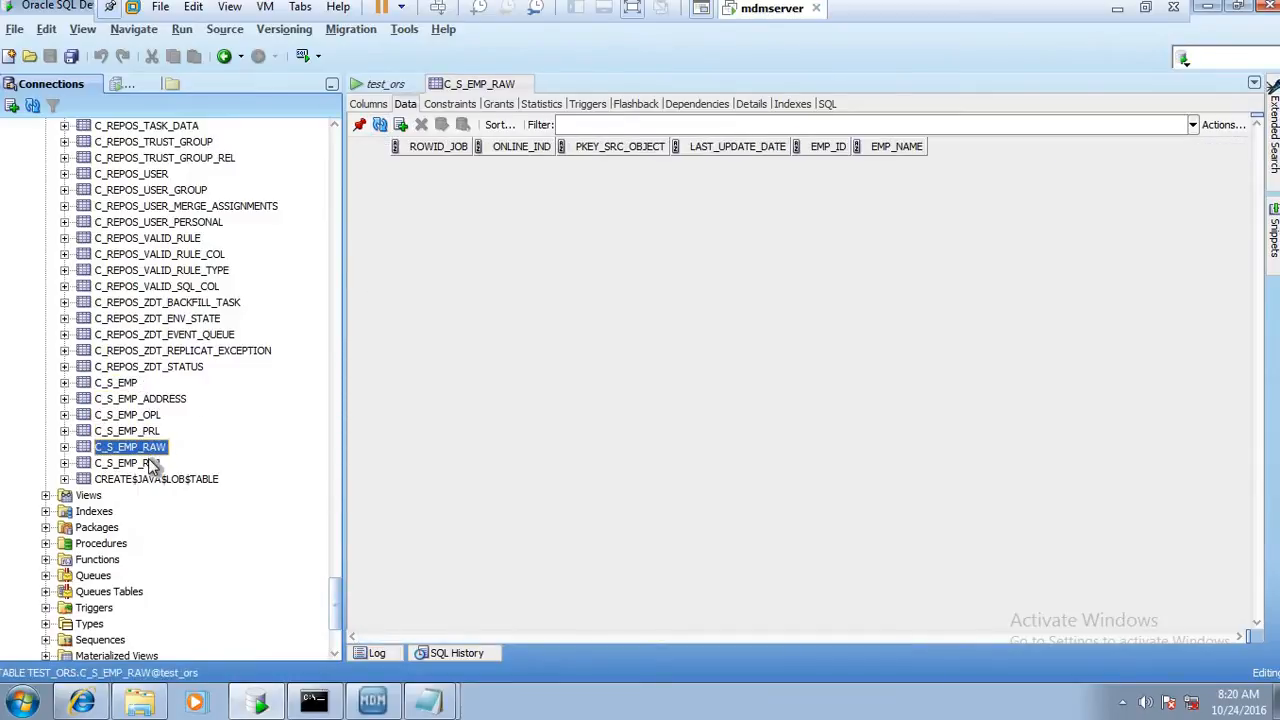
{"action": "left_click", "coordinate": [155, 463]}
Return to the MDM Hub Console and review the properties, columns and settings of the s_emp staging table
{"action": "left_click", "coordinate": [372, 700]}
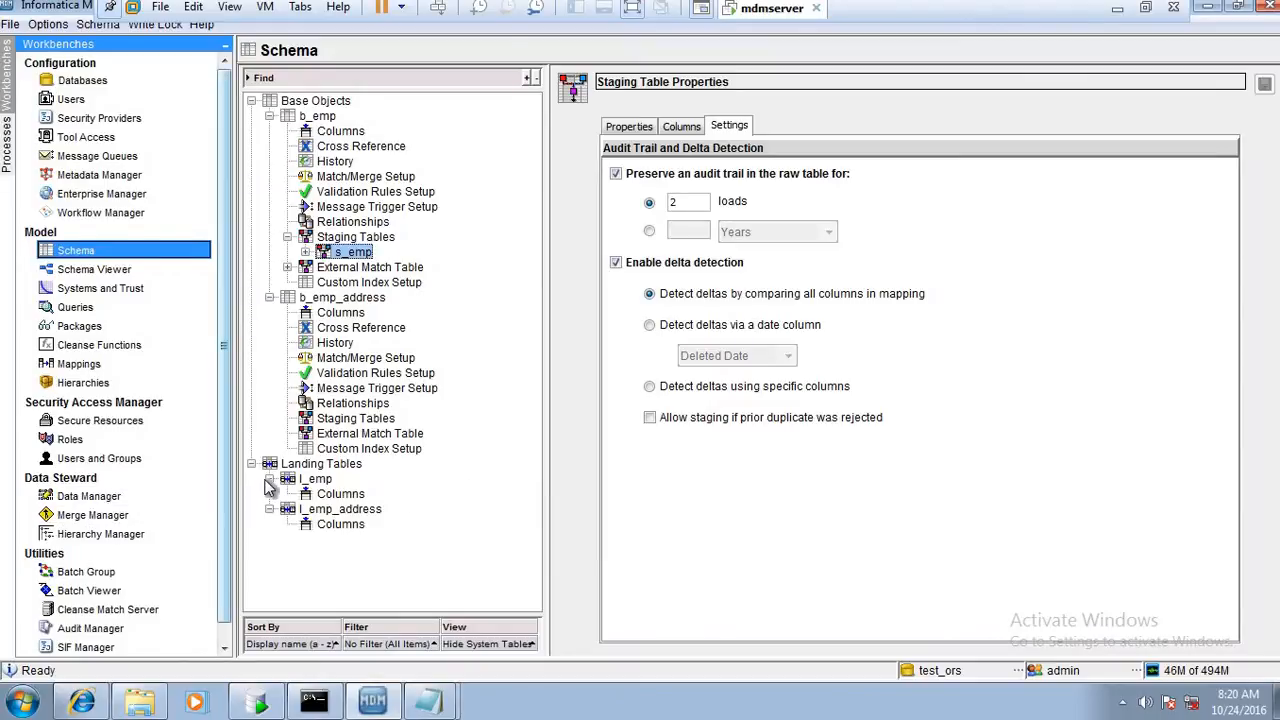
{"action": "left_click", "coordinate": [629, 127]}
{"action": "left_click", "coordinate": [681, 126]}
{"action": "left_click", "coordinate": [728, 126]}
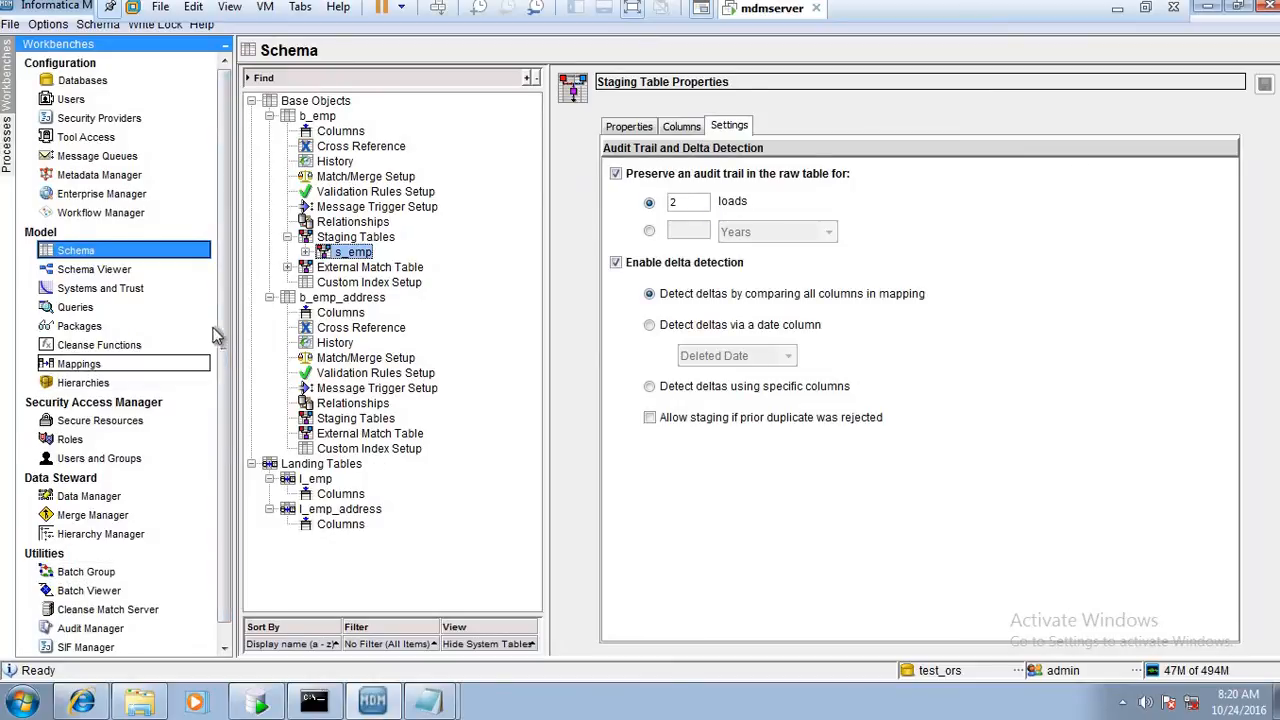
Execute the m_stg_src1_emp stage job from the Batch Viewer
{"action": "scroll", "coordinate": [225, 390], "scroll_direction": "down", "scroll_amount": 1}
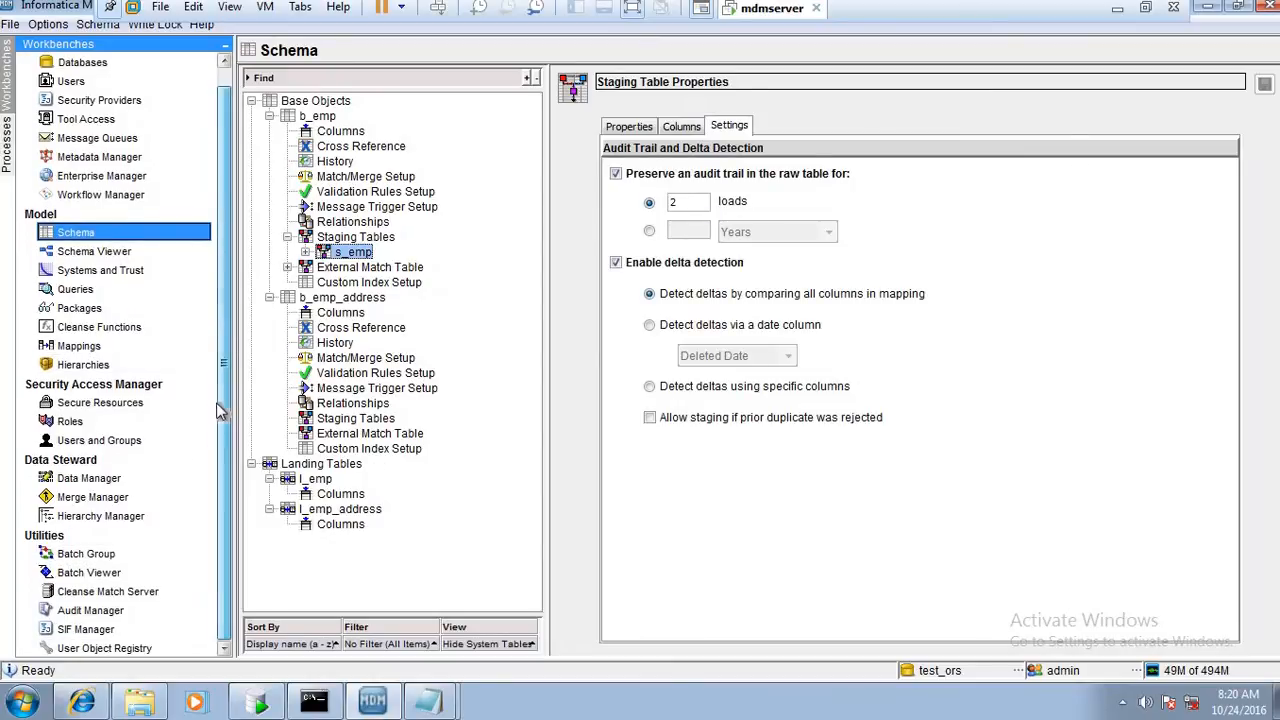
{"action": "left_click", "coordinate": [100, 576]}
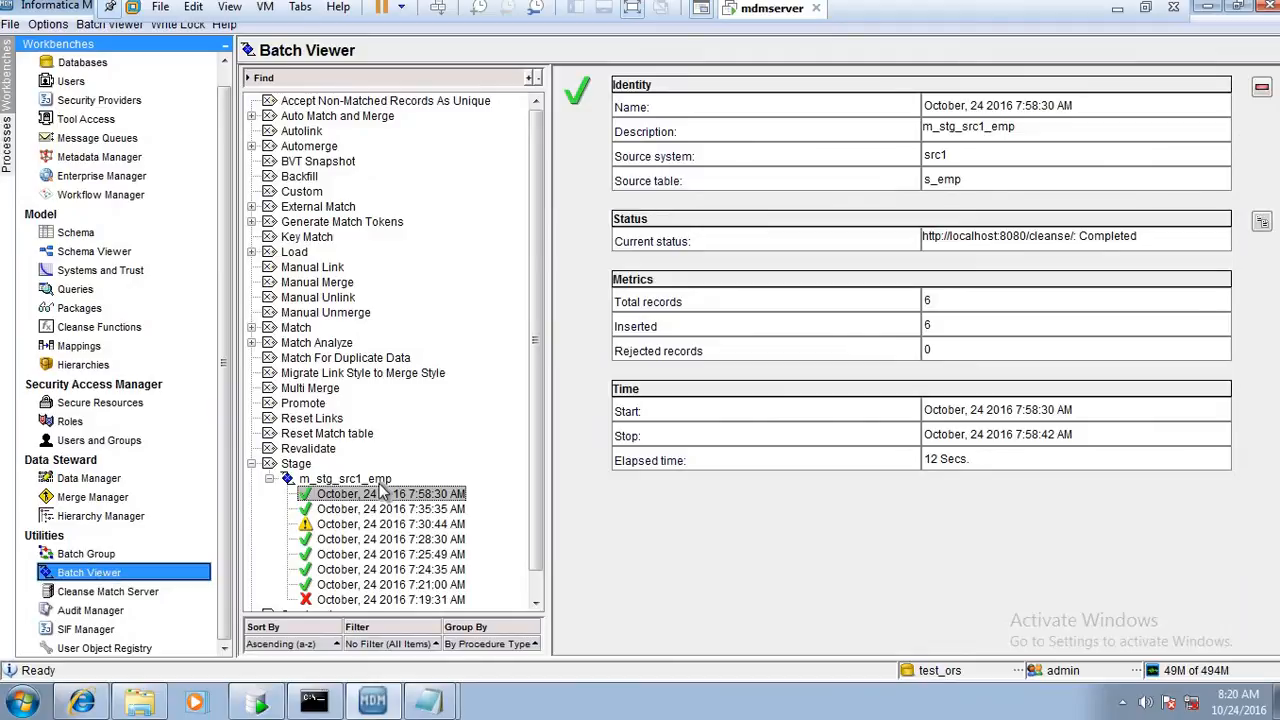
{"action": "left_click", "coordinate": [345, 479]}
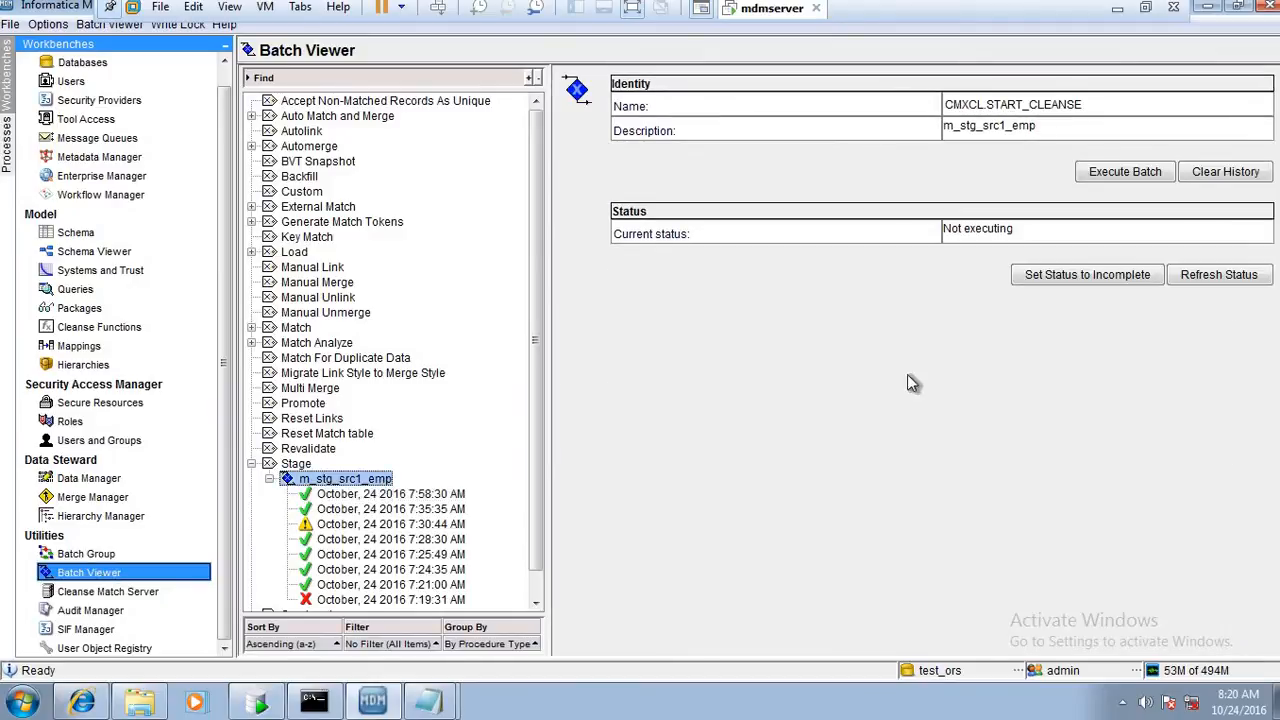
{"action": "left_click", "coordinate": [1125, 176]}
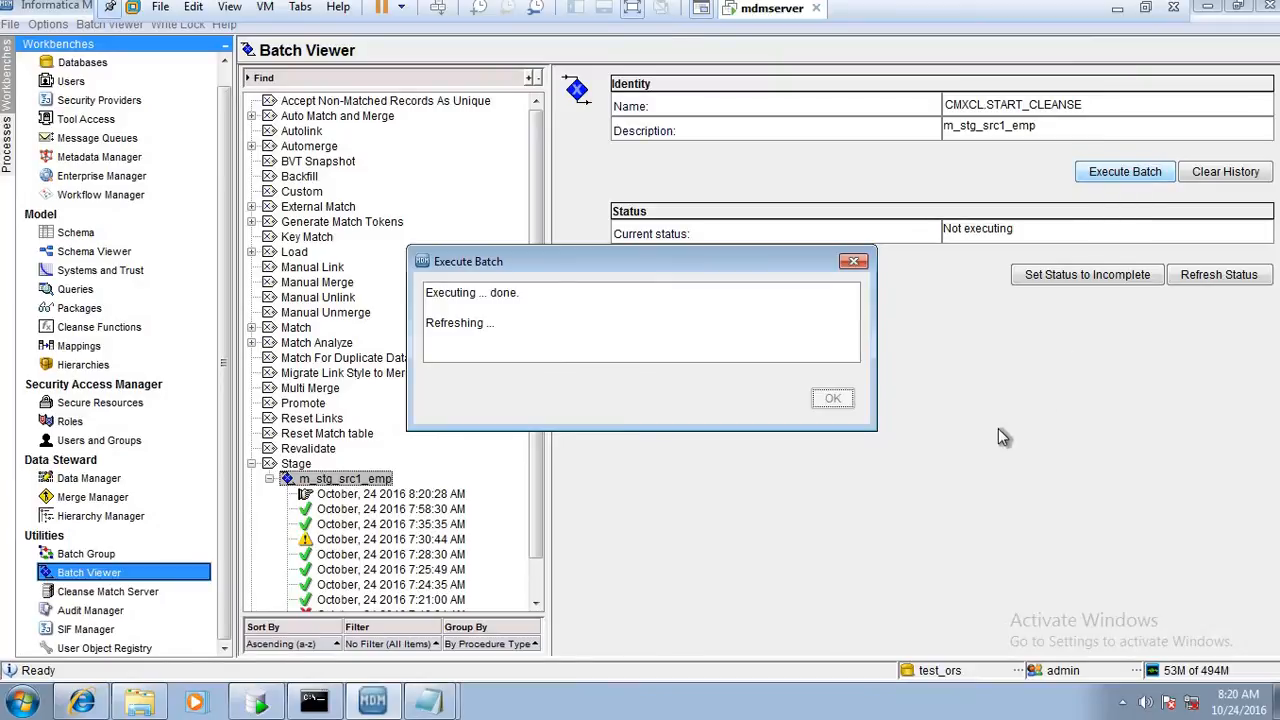
Refresh the stage job's status until the run finishes, and review the metrics of the 8:20:28 AM run
{"action": "left_click", "coordinate": [1250, 277]}
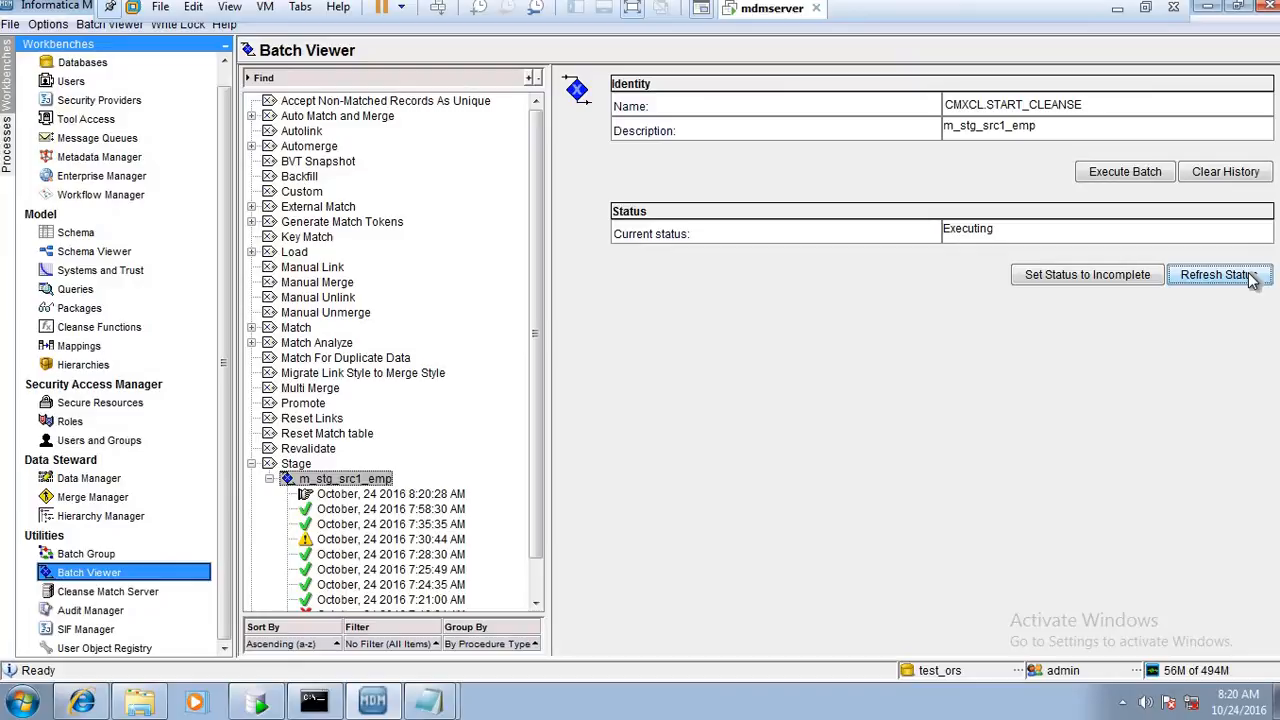
{"action": "left_click", "coordinate": [1245, 279]}
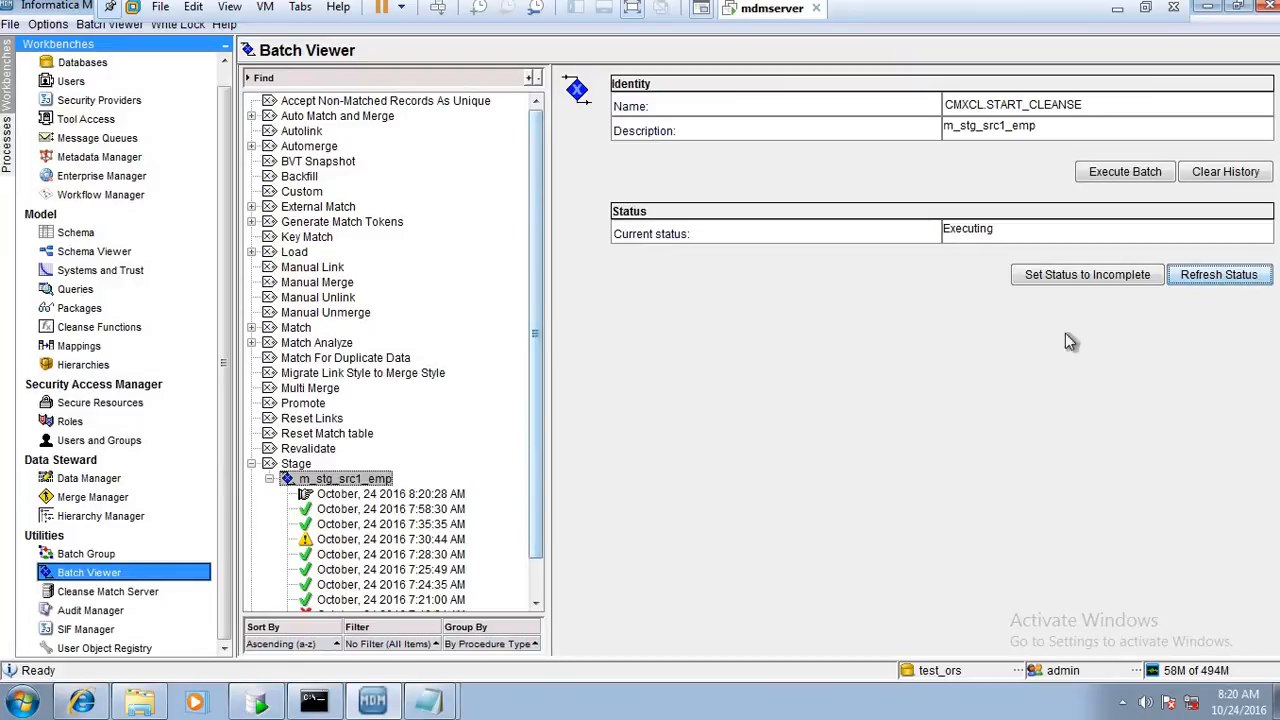
{"action": "left_click", "coordinate": [1237, 275]}
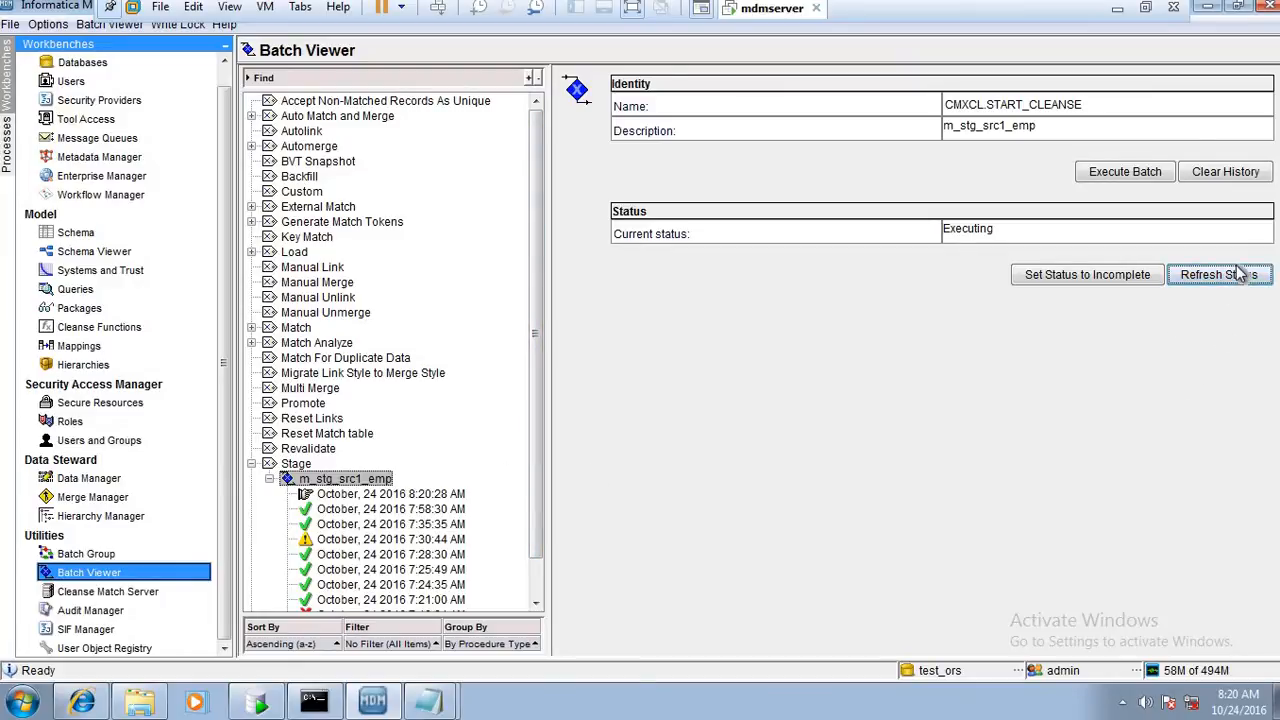
{"action": "left_click", "coordinate": [1238, 279]}
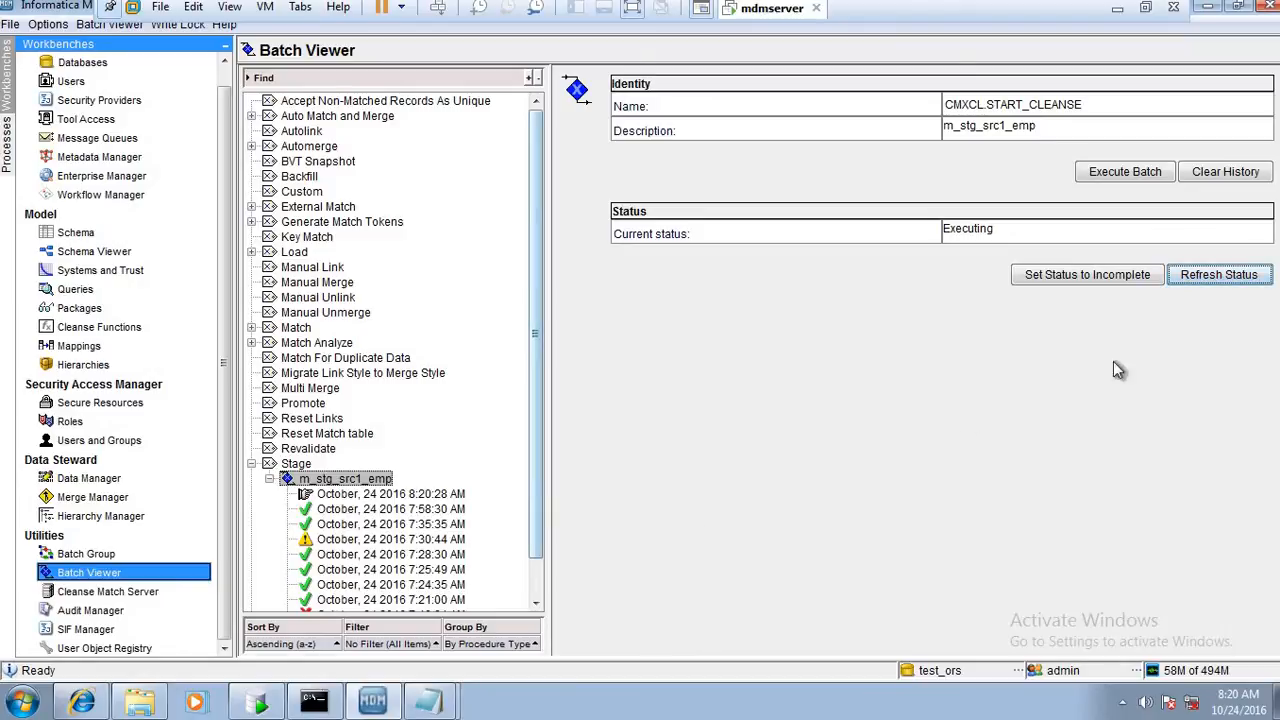
{"action": "left_click", "coordinate": [1246, 280]}
{"action": "left_click", "coordinate": [1245, 277]}
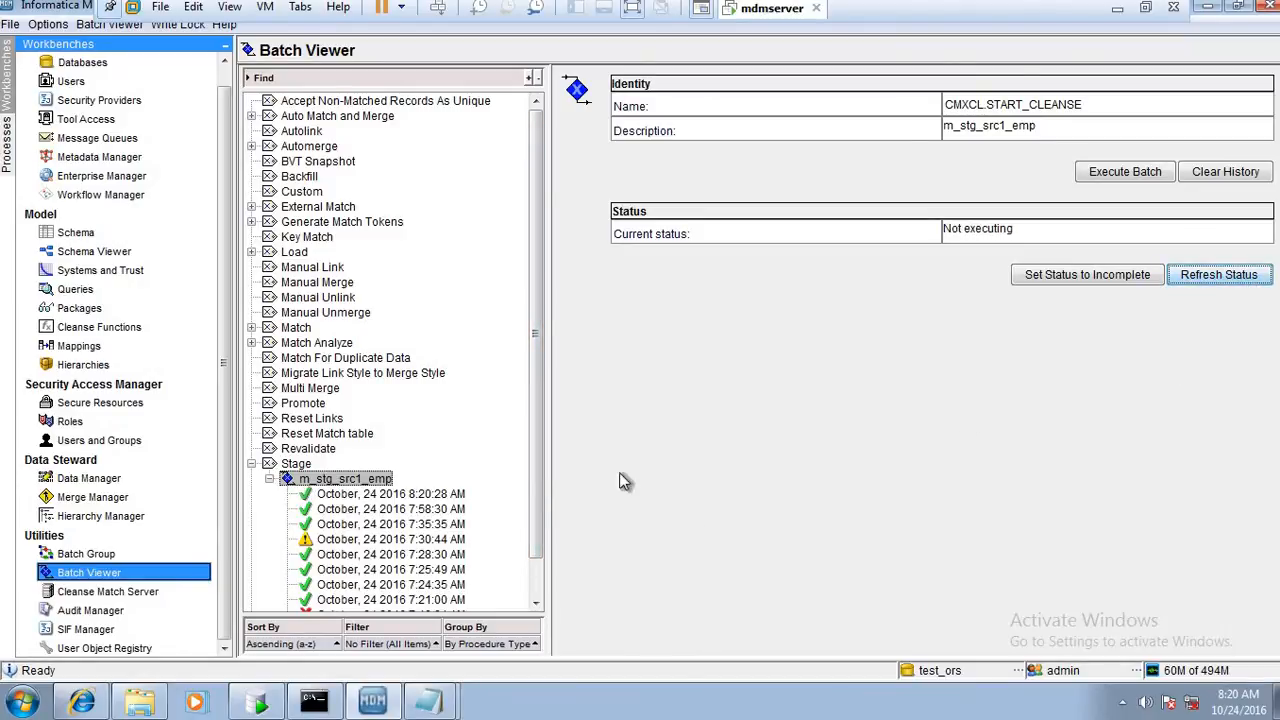
{"action": "left_click", "coordinate": [388, 497]}
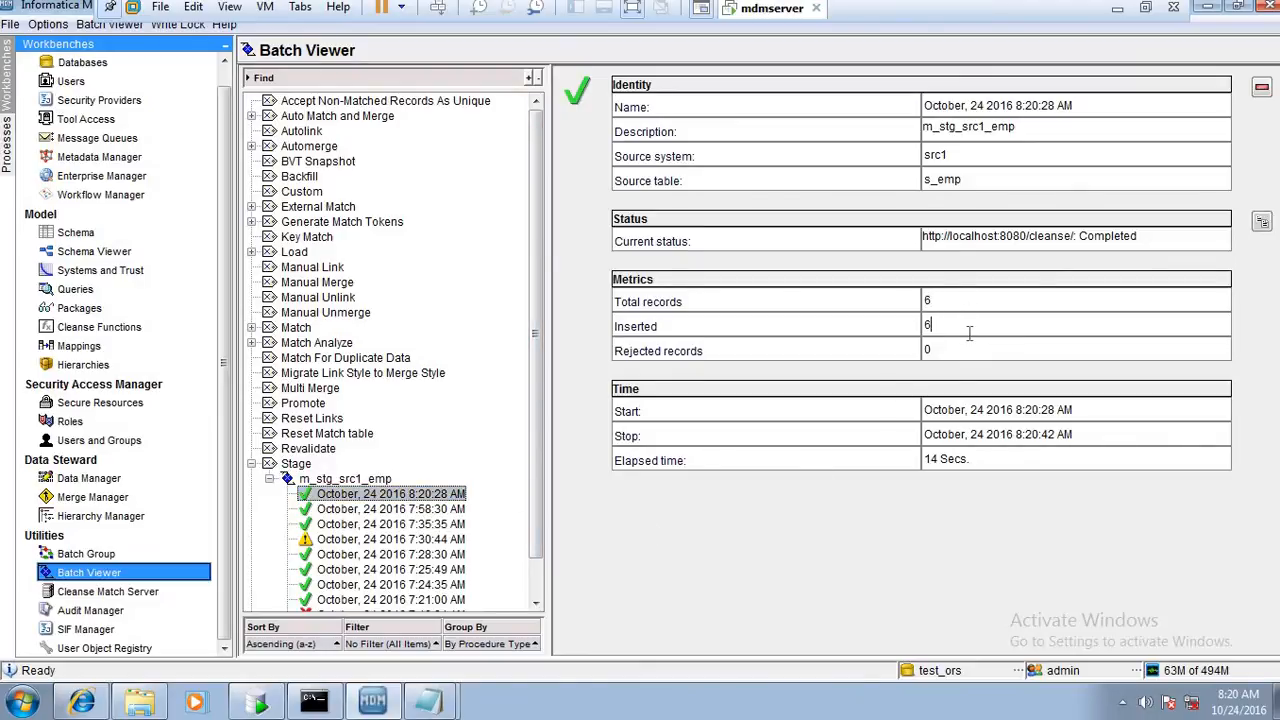
Switch to Oracle SQL Developer and check the data in C_S_EMP and its PRL, RAW and REJ tables
{"action": "left_click", "coordinate": [258, 705]}
{"action": "left_click", "coordinate": [118, 383]}
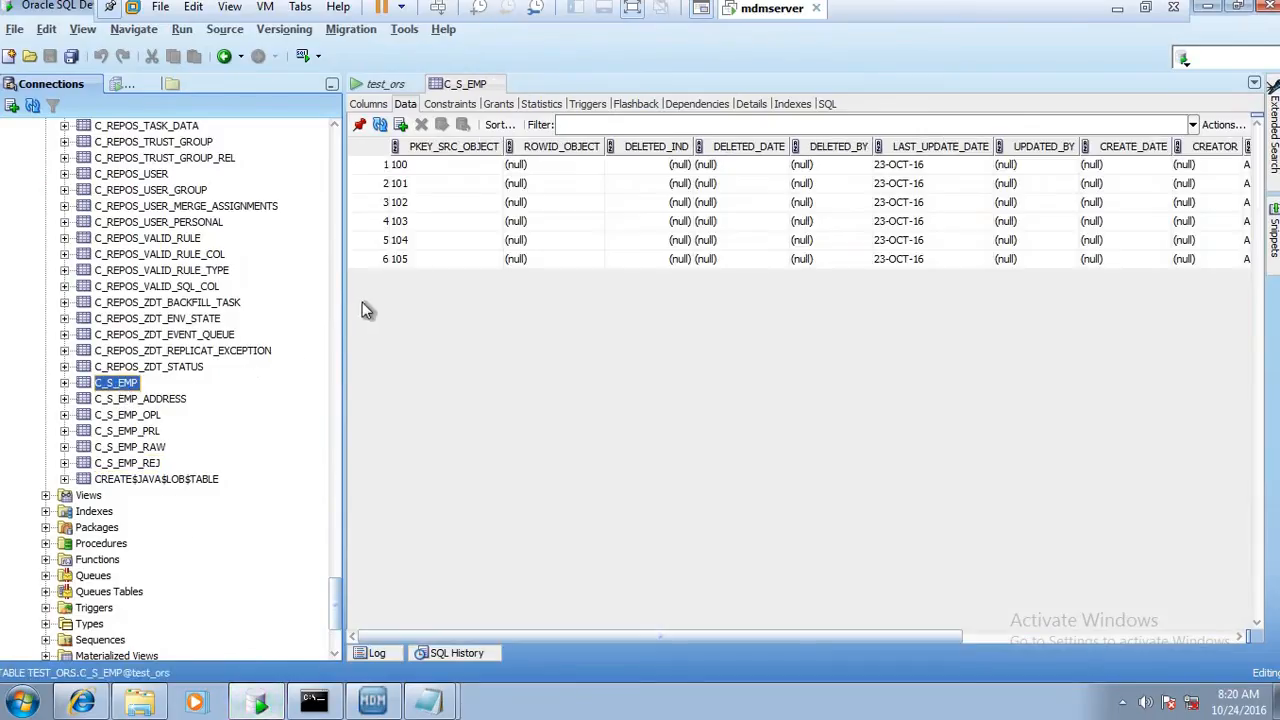
{"action": "left_click", "coordinate": [437, 266]}
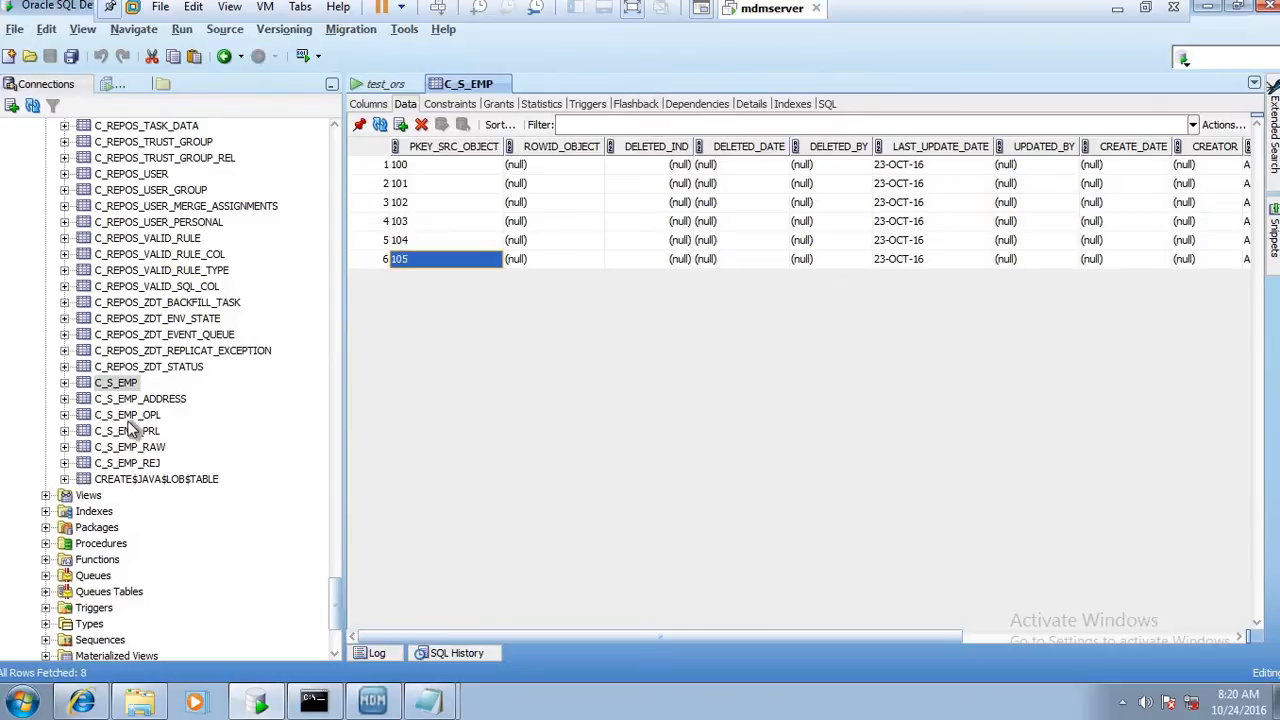
{"action": "left_click", "coordinate": [127, 415]}
{"action": "left_click", "coordinate": [133, 431]}
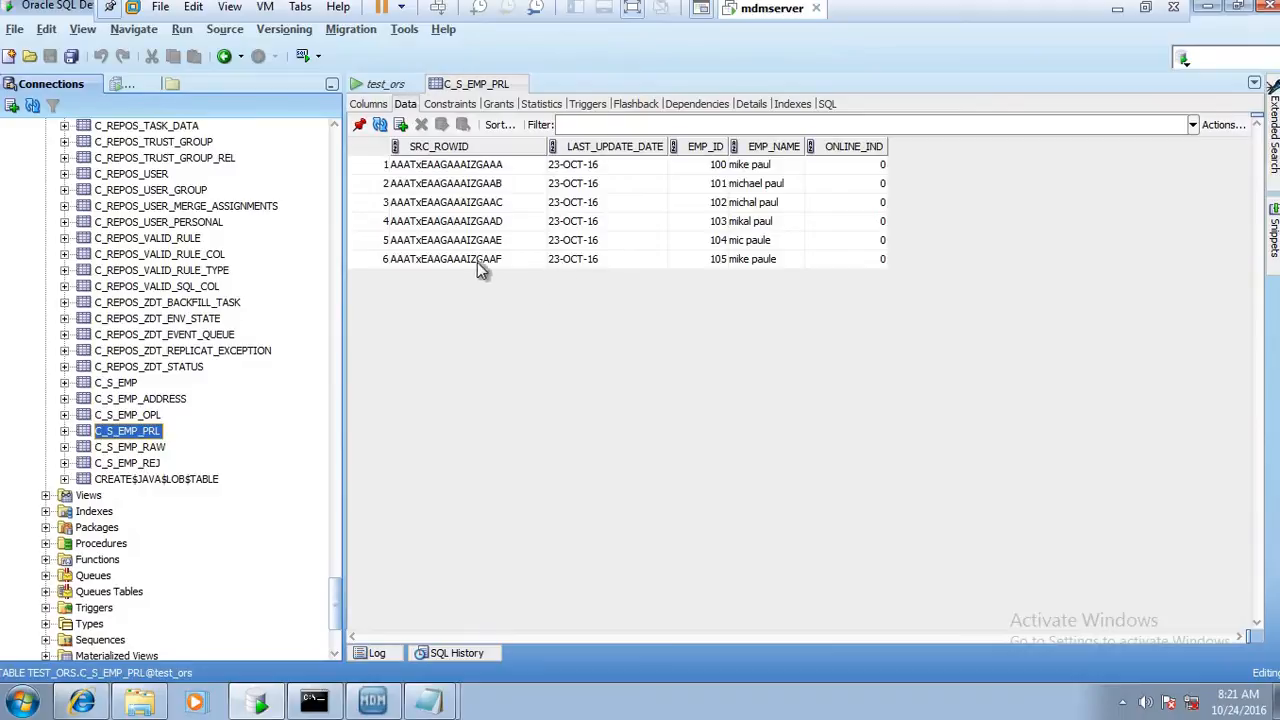
{"action": "left_click", "coordinate": [160, 448]}
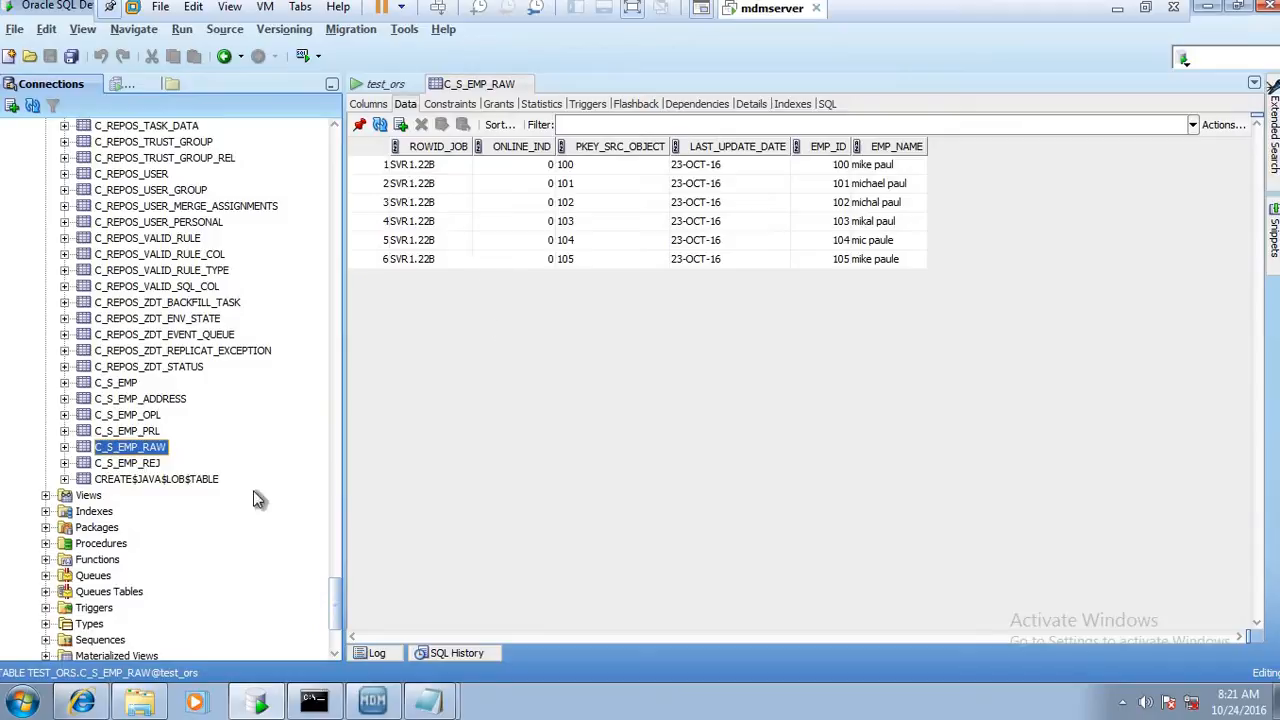
{"action": "left_click", "coordinate": [152, 479]}
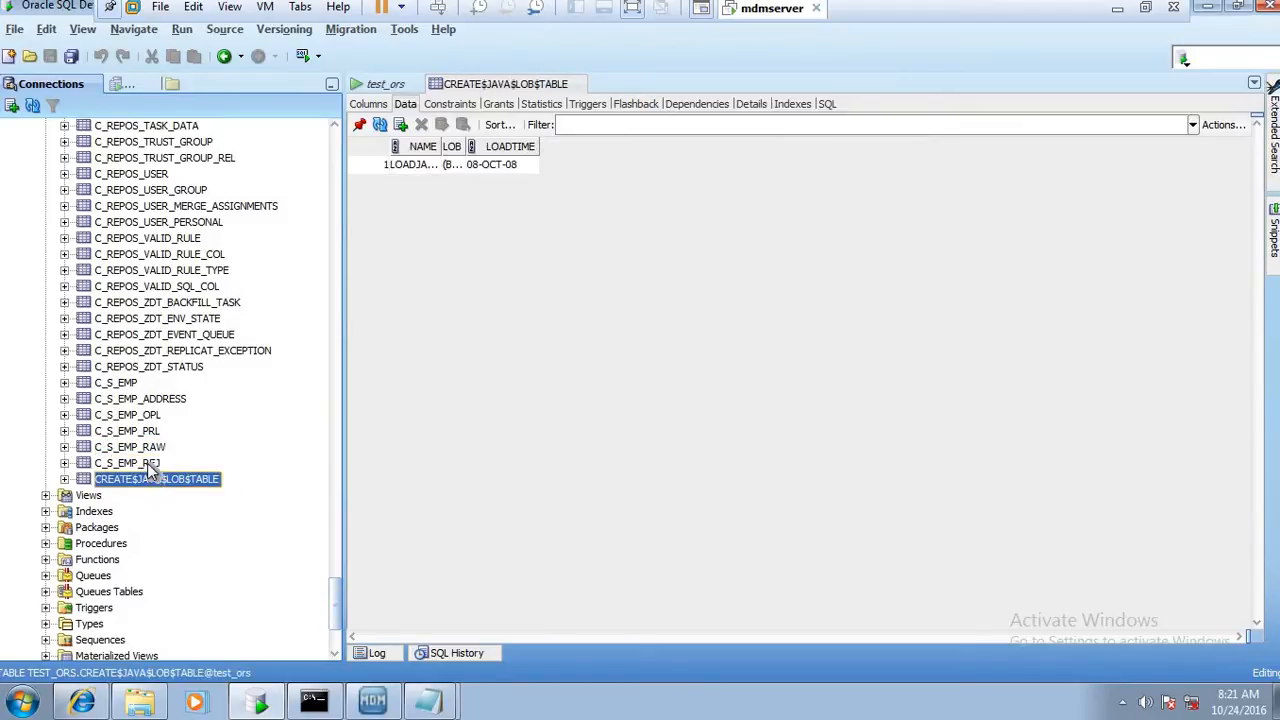
{"action": "left_click", "coordinate": [147, 463]}
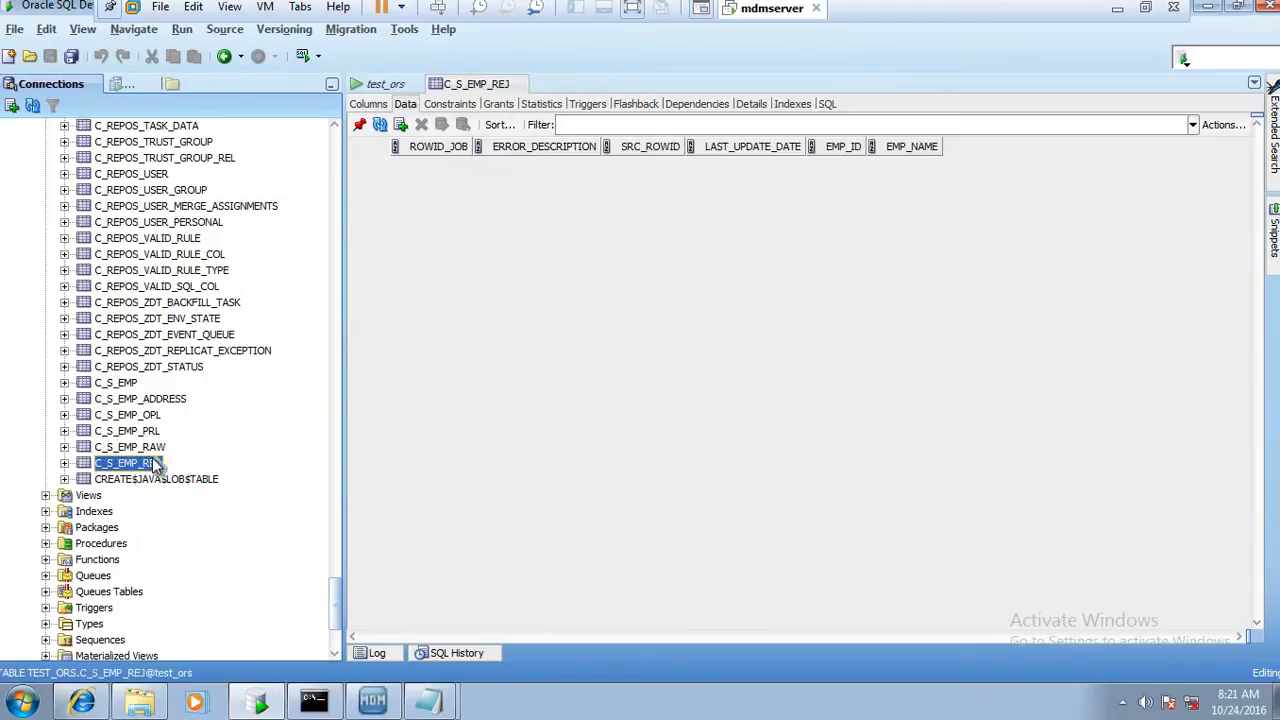
{"action": "left_click", "coordinate": [128, 385]}
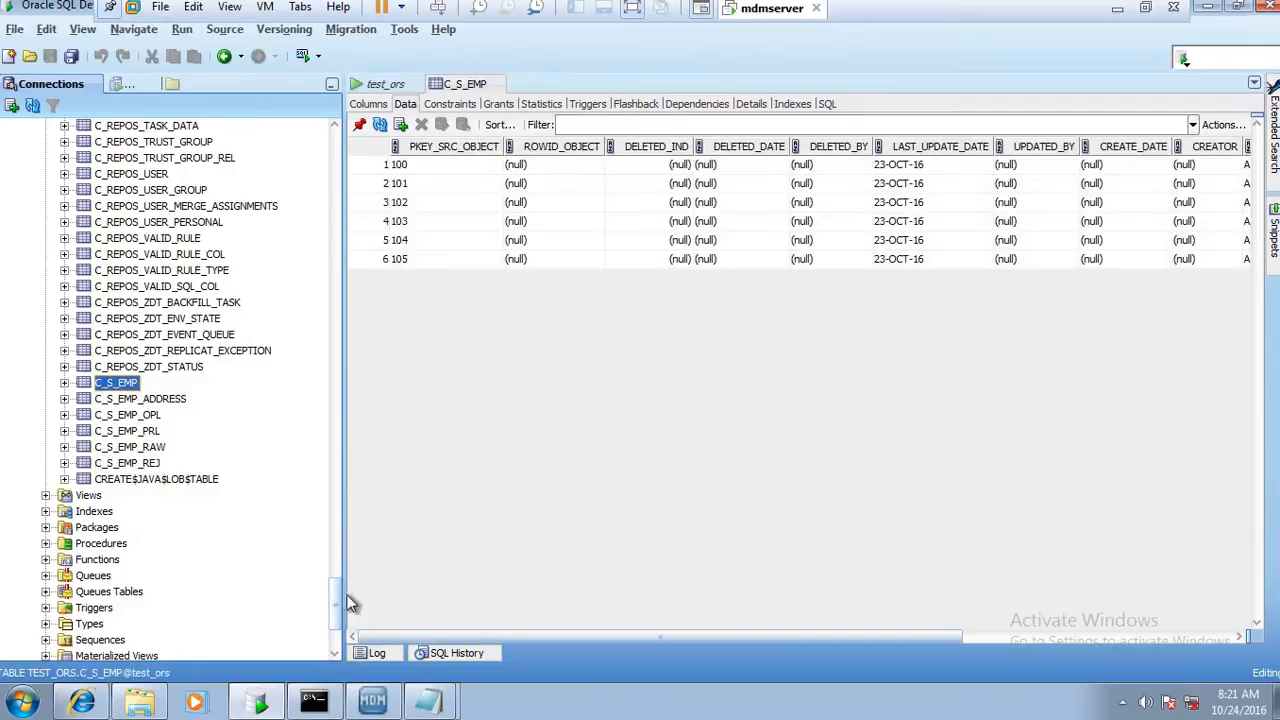
Return to the MDM Hub Console and execute the m_stg_src1_emp stage job again
{"action": "left_click", "coordinate": [372, 700]}
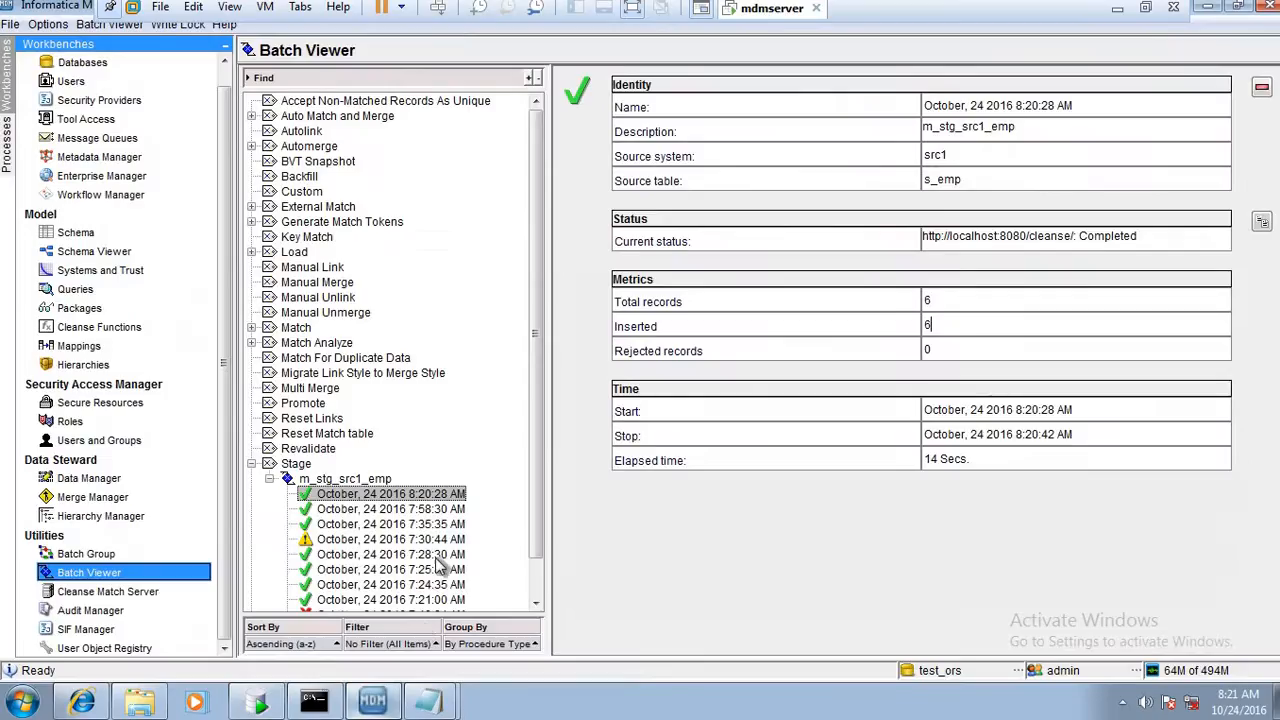
{"action": "left_click", "coordinate": [345, 479]}
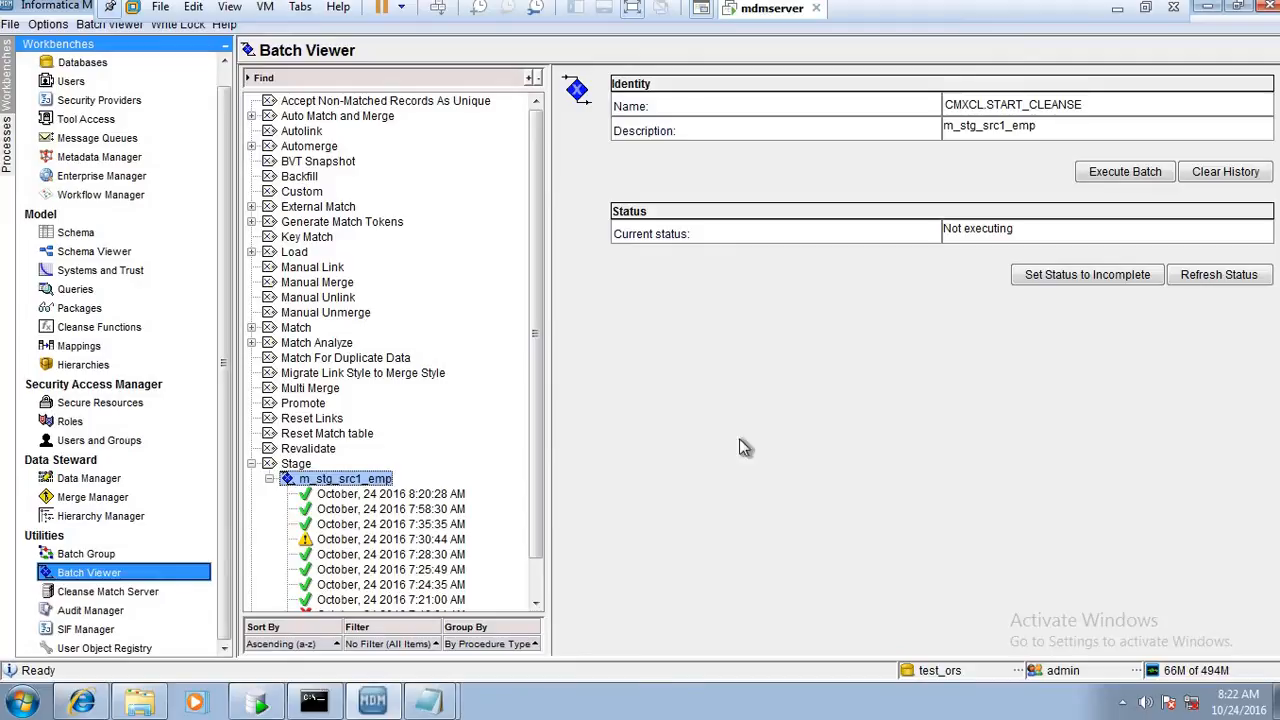
{"action": "left_click", "coordinate": [1098, 172]}
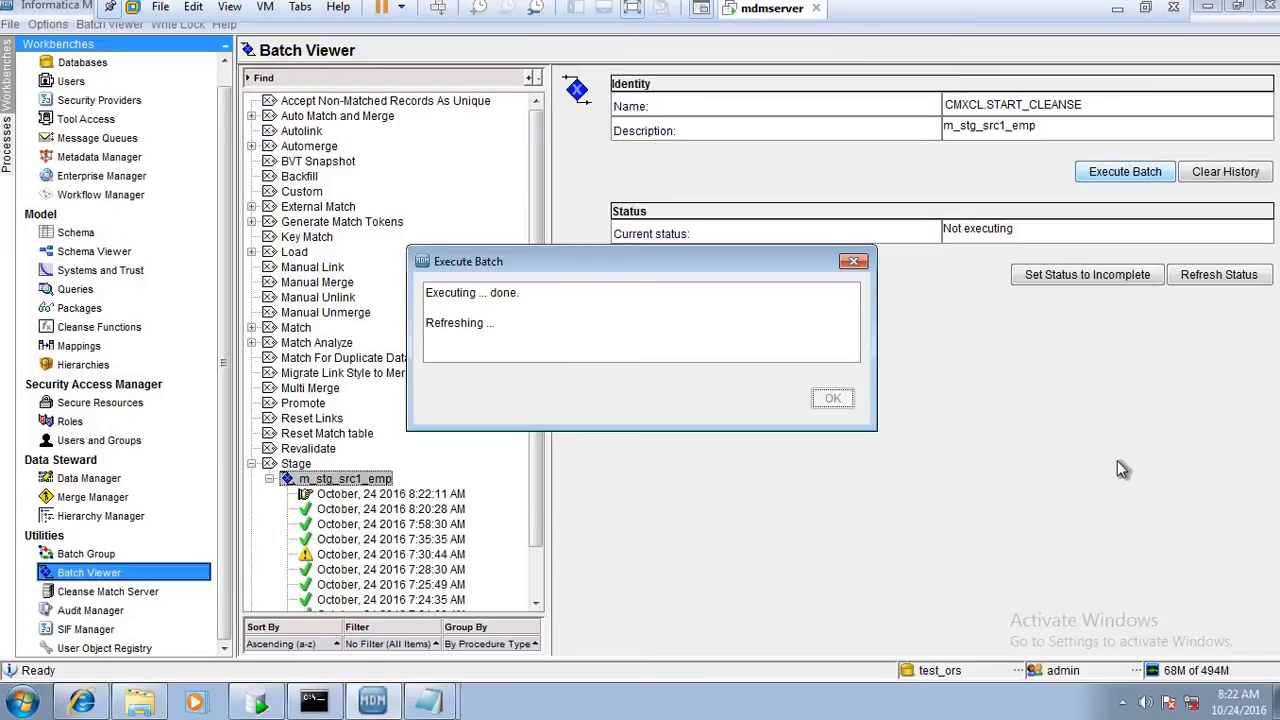
Refresh the status of the repeated stage job until it finishes, and review the metrics of the 8:22:11 AM run
{"action": "left_click", "coordinate": [1245, 277]}
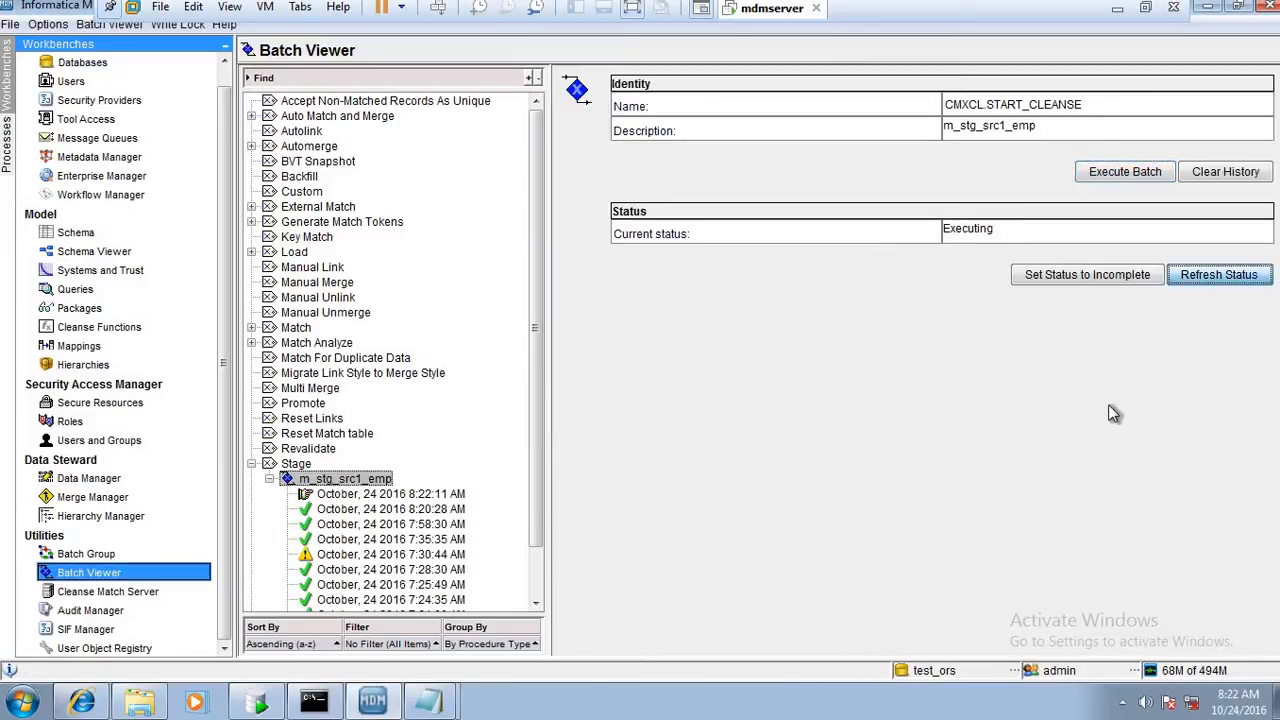
{"action": "left_click", "coordinate": [1205, 277]}
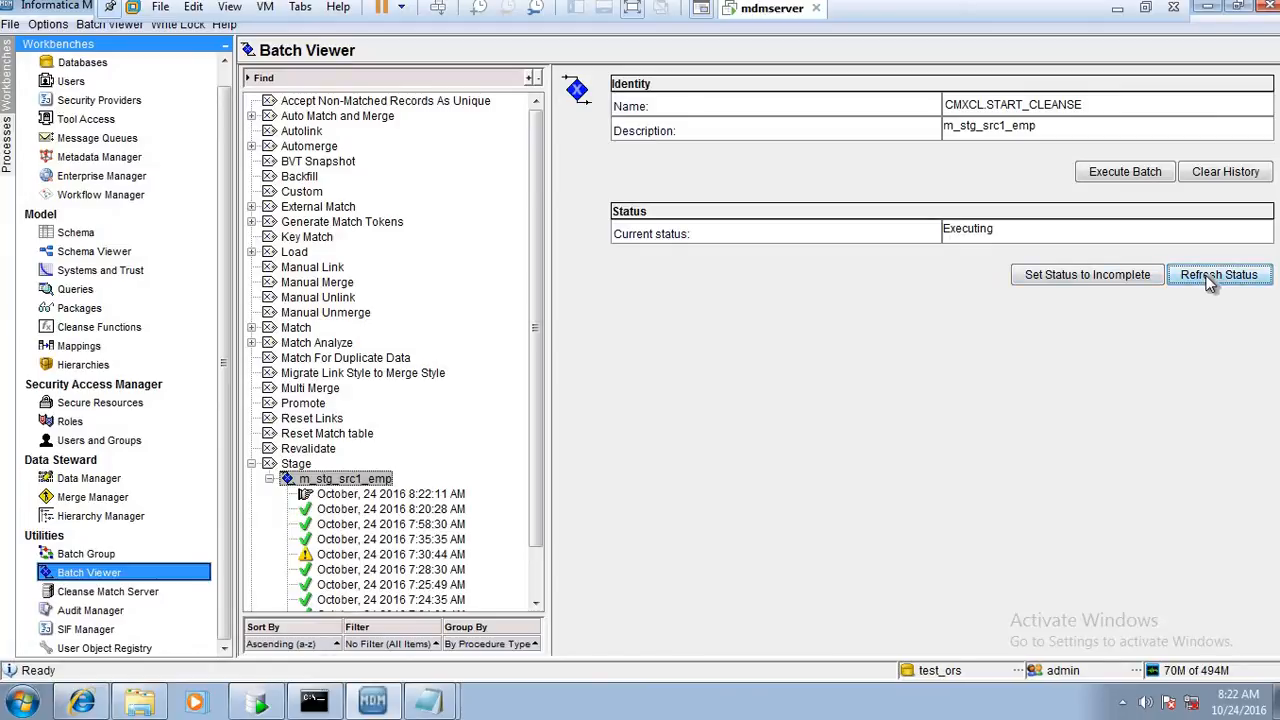
{"action": "left_click", "coordinate": [1230, 274]}
{"action": "left_click", "coordinate": [1198, 275]}
{"action": "left_click", "coordinate": [1210, 275]}
{"action": "left_click", "coordinate": [1198, 279]}
{"action": "left_click", "coordinate": [440, 494]}
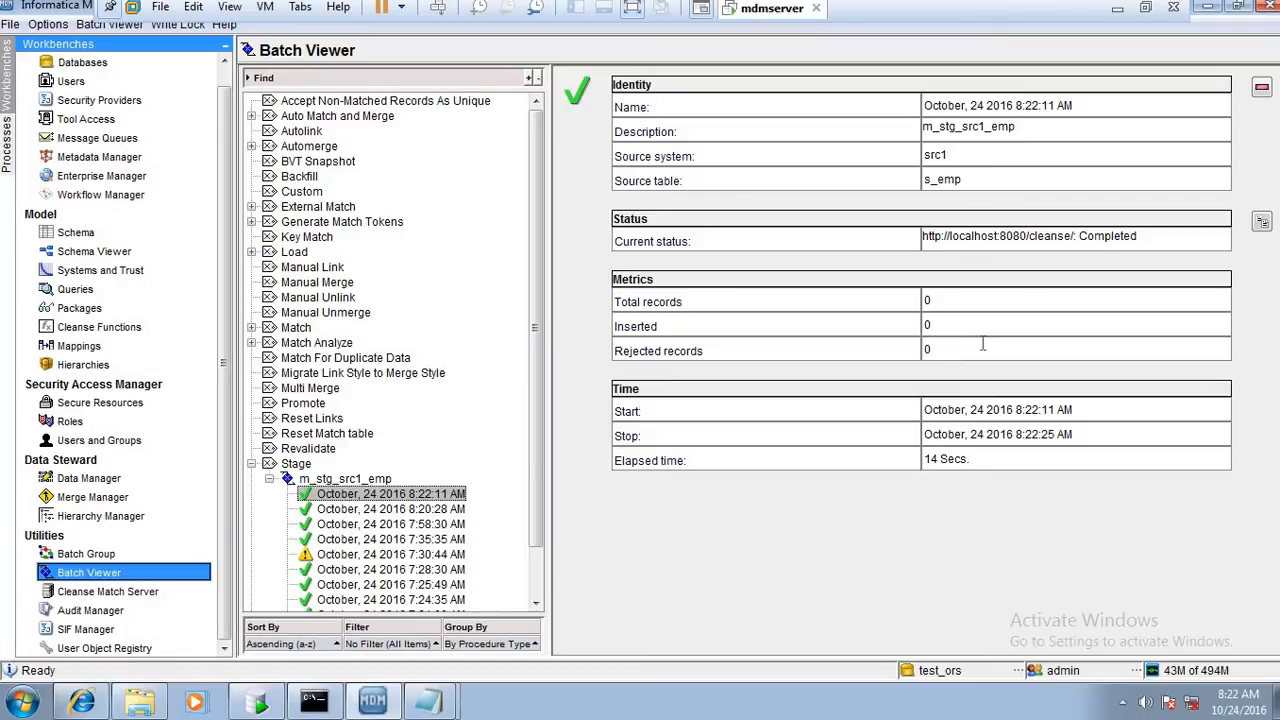
{"action": "left_click", "coordinate": [987, 306]}
{"action": "left_click", "coordinate": [996, 346]}
Switch to Oracle SQL Developer, refresh the C_S_EMP data, and recheck the C_S_EMP_PRL, C_S_EMP_RAW and C_S_EMP_REJ tables
{"action": "left_click", "coordinate": [262, 703]}
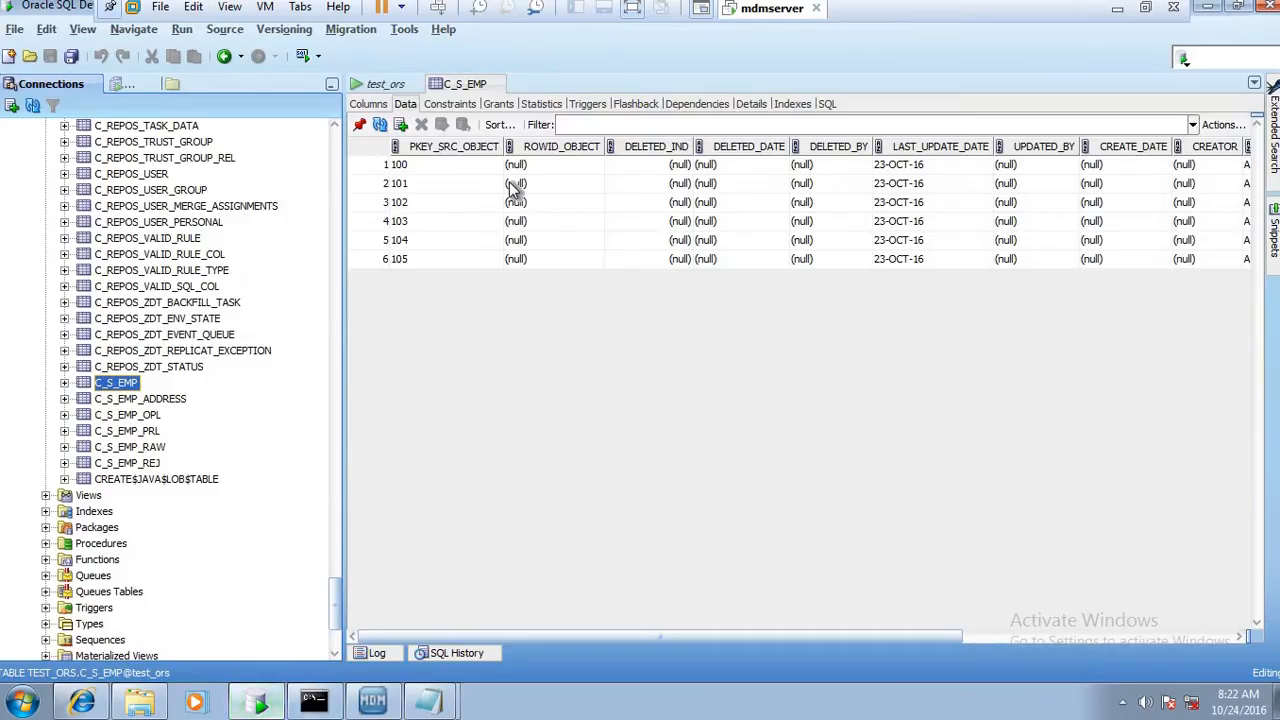
{"action": "left_click", "coordinate": [380, 124]}
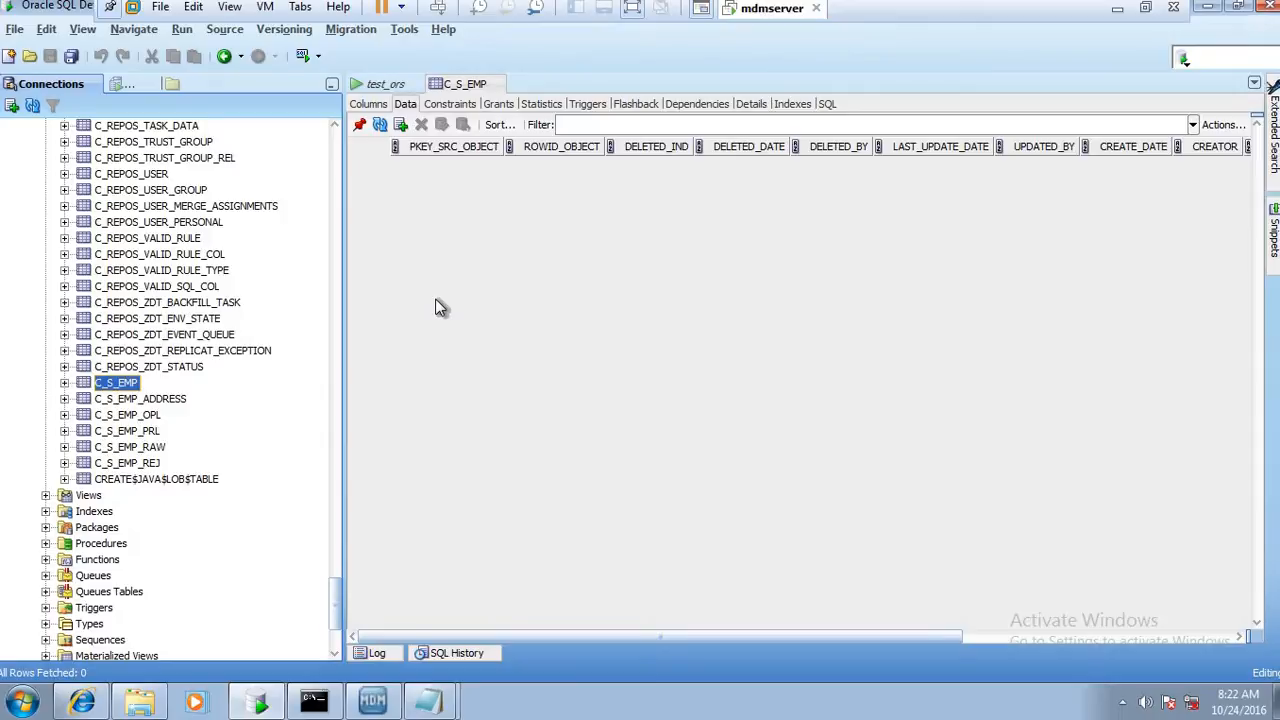
{"action": "left_click", "coordinate": [130, 432]}
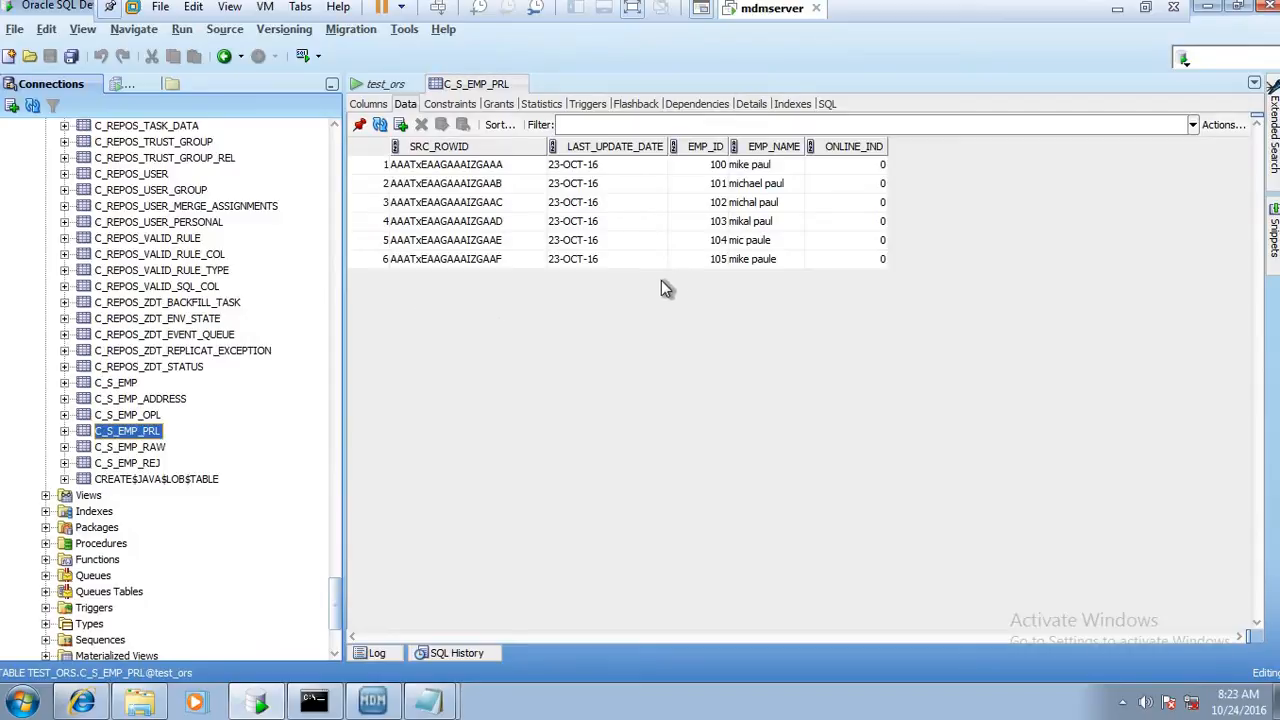
{"action": "left_click", "coordinate": [143, 448]}
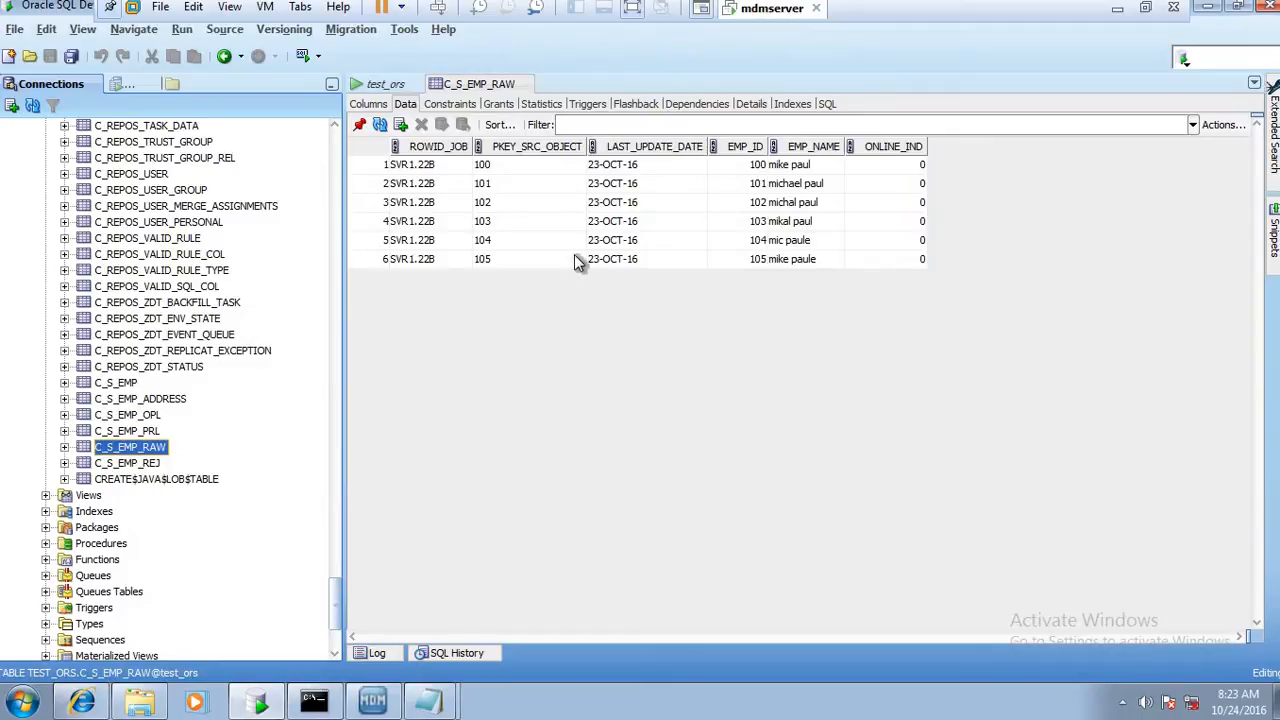
{"action": "left_click", "coordinate": [140, 465]}
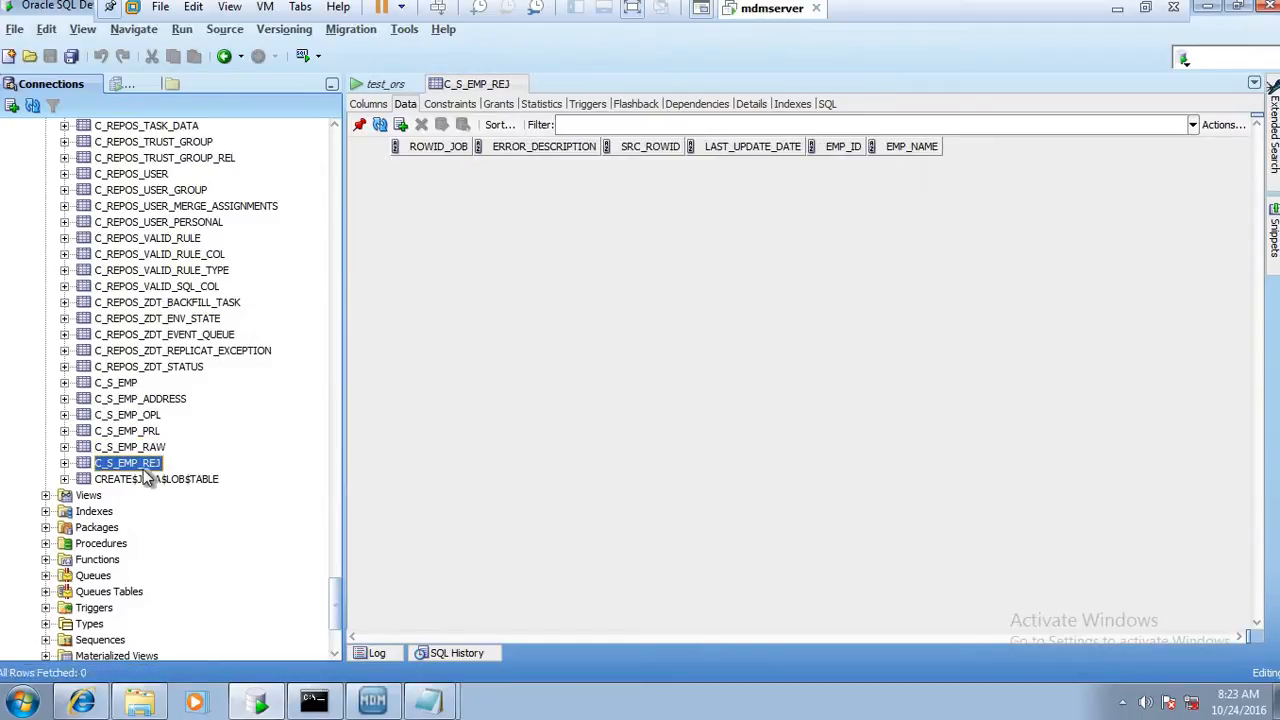
{"action": "left_click", "coordinate": [122, 386]}
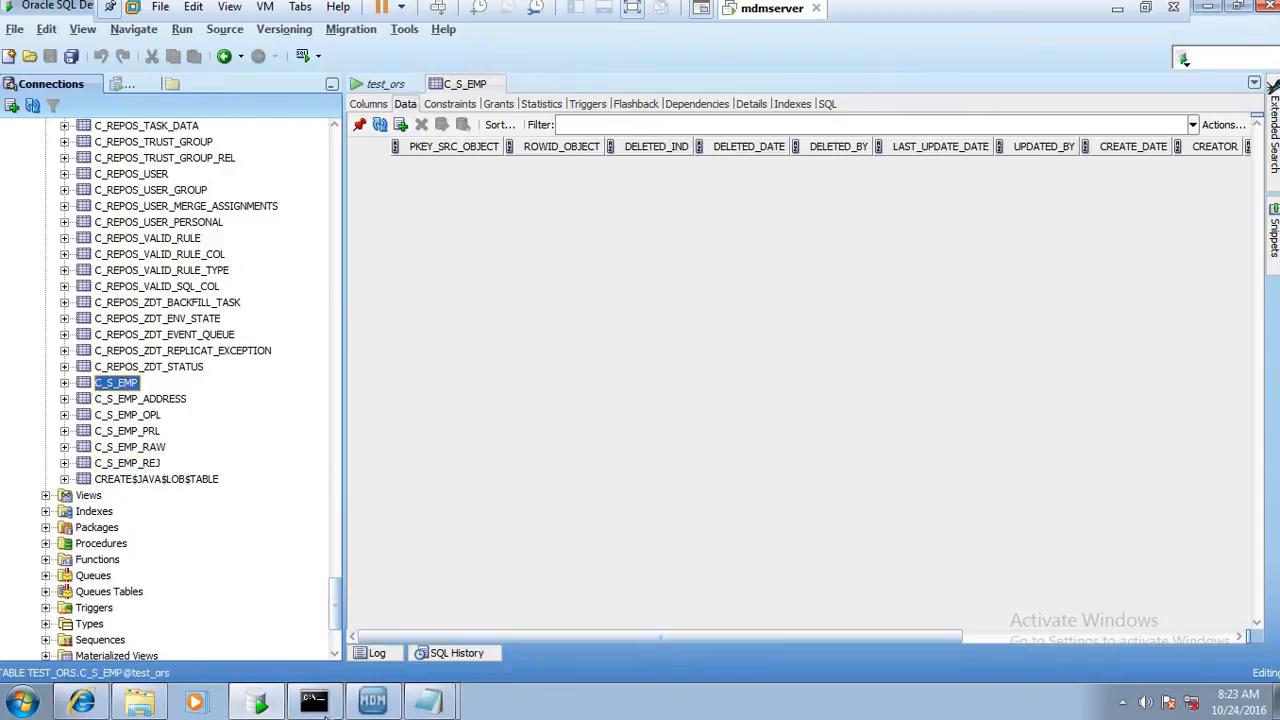
{"action": "left_click", "coordinate": [272, 703]}
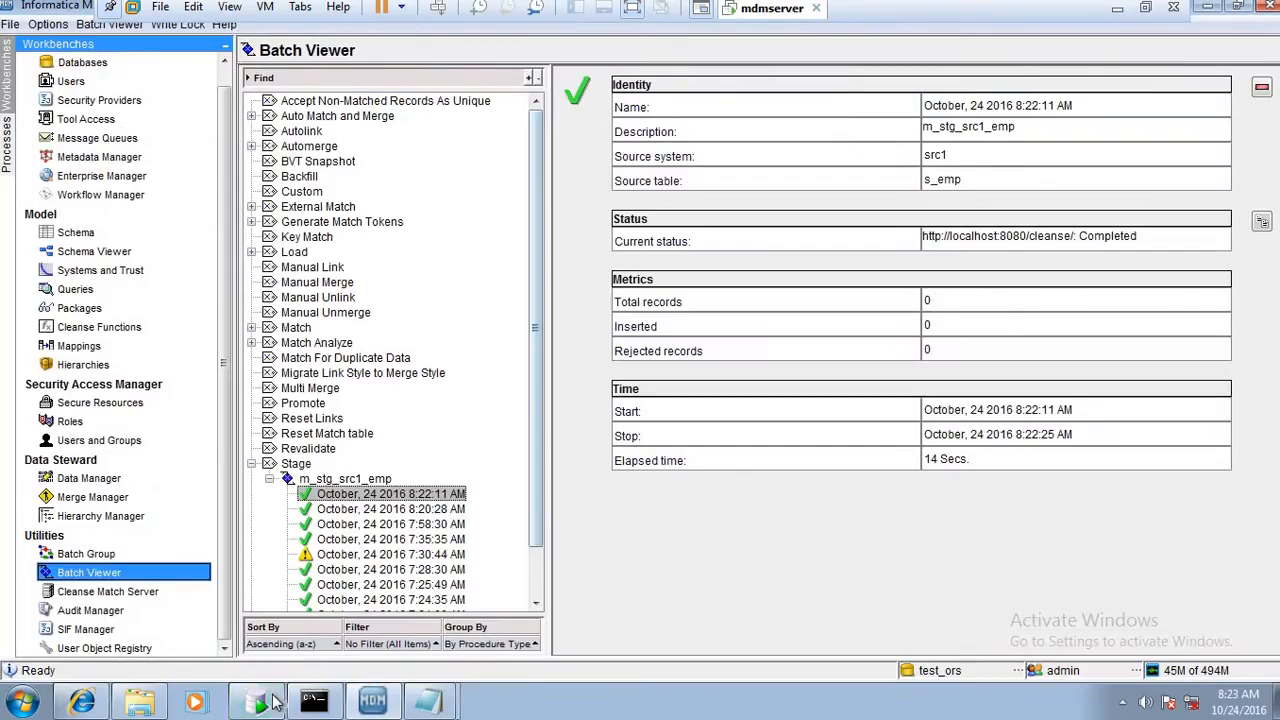
{"action": "left_click", "coordinate": [272, 703]}
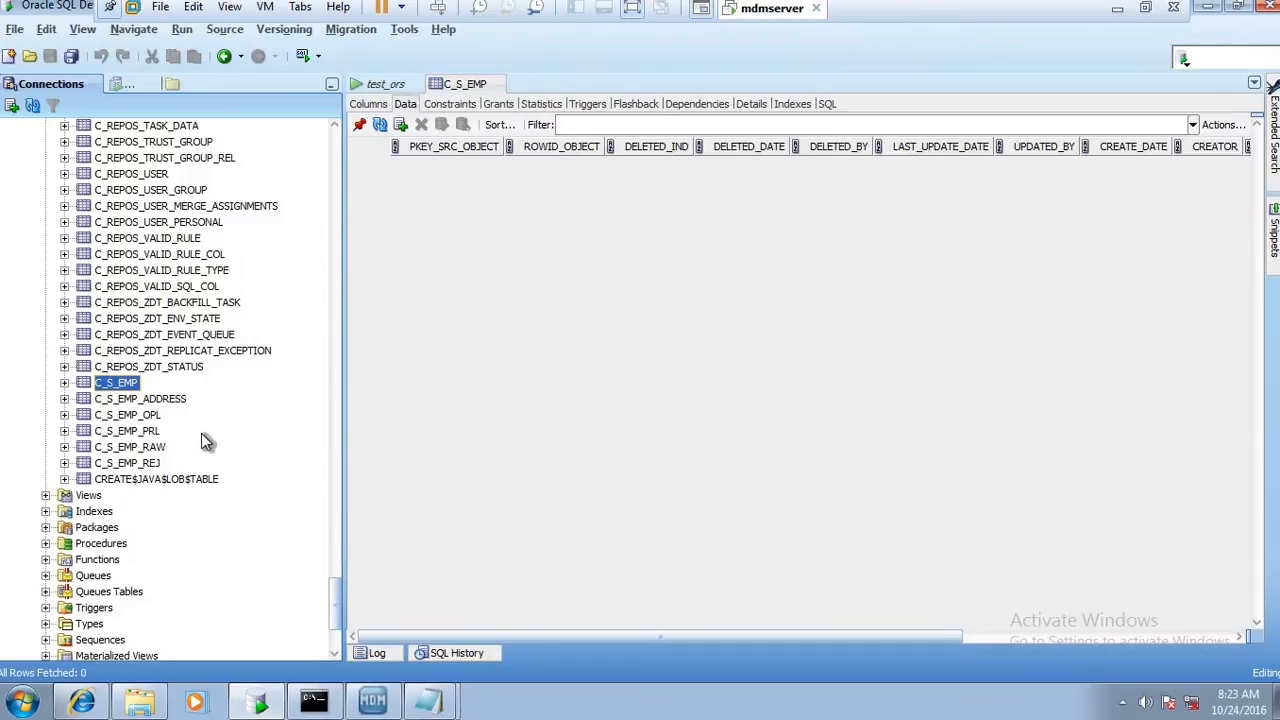
Open the data of landing table C_L_EMP and add a new row with LAST_UPDATE_DATE 24-OCT-16
{"action": "left_click_drag", "start_coordinate": [338, 591], "coordinate": [354, 186]}
{"action": "left_click", "coordinate": [117, 214]}
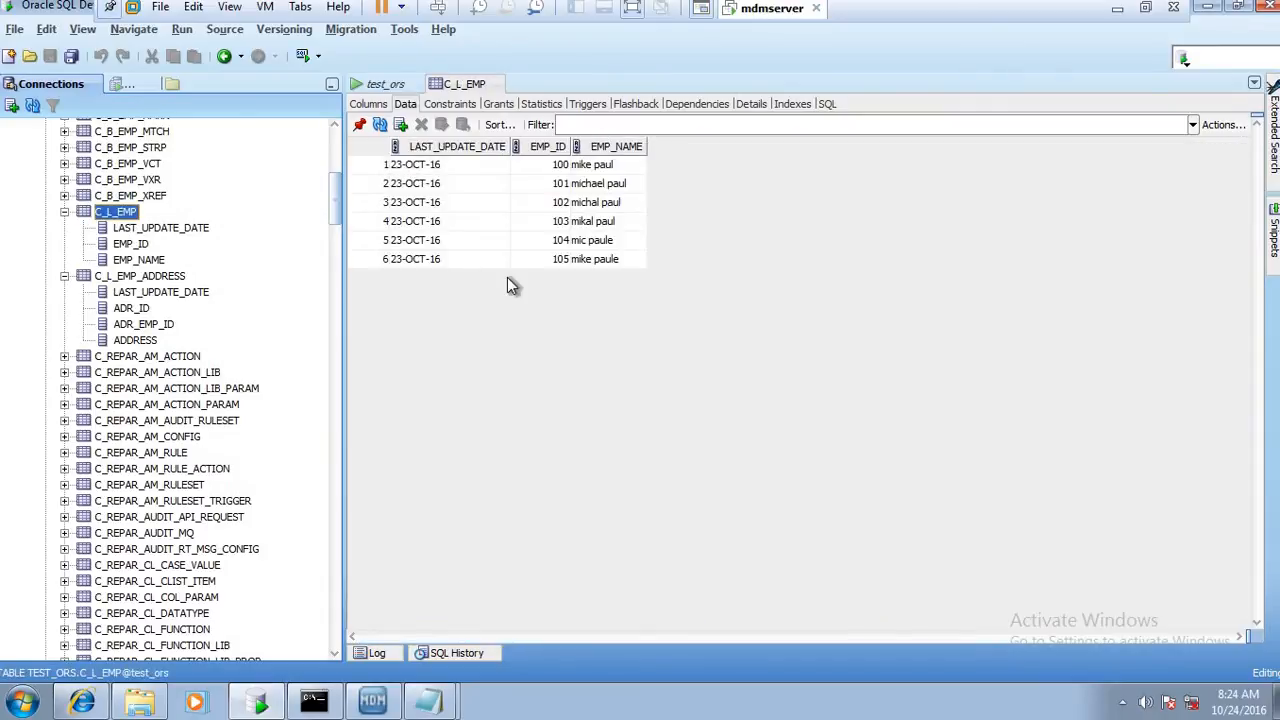
{"action": "left_click", "coordinate": [400, 125]}
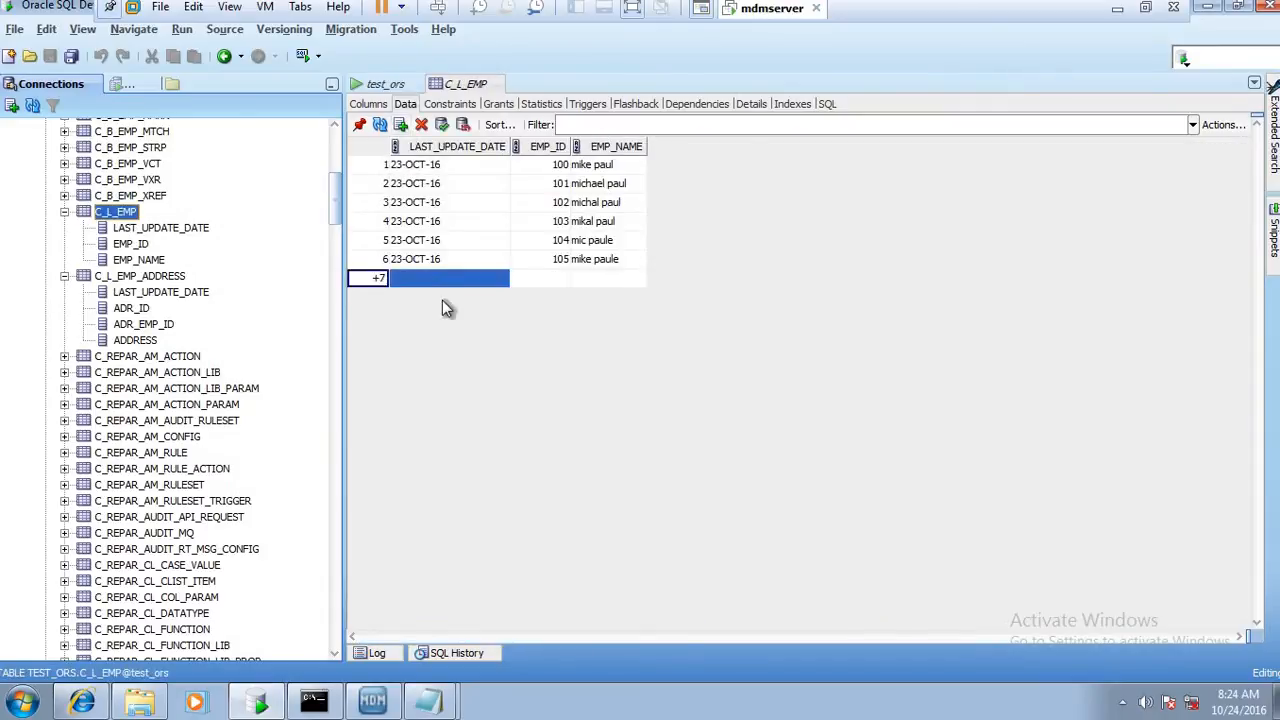
{"action": "left_click", "coordinate": [470, 280]}
{"action": "left_click", "coordinate": [501, 278]}
{"action": "left_click", "coordinate": [657, 290]}
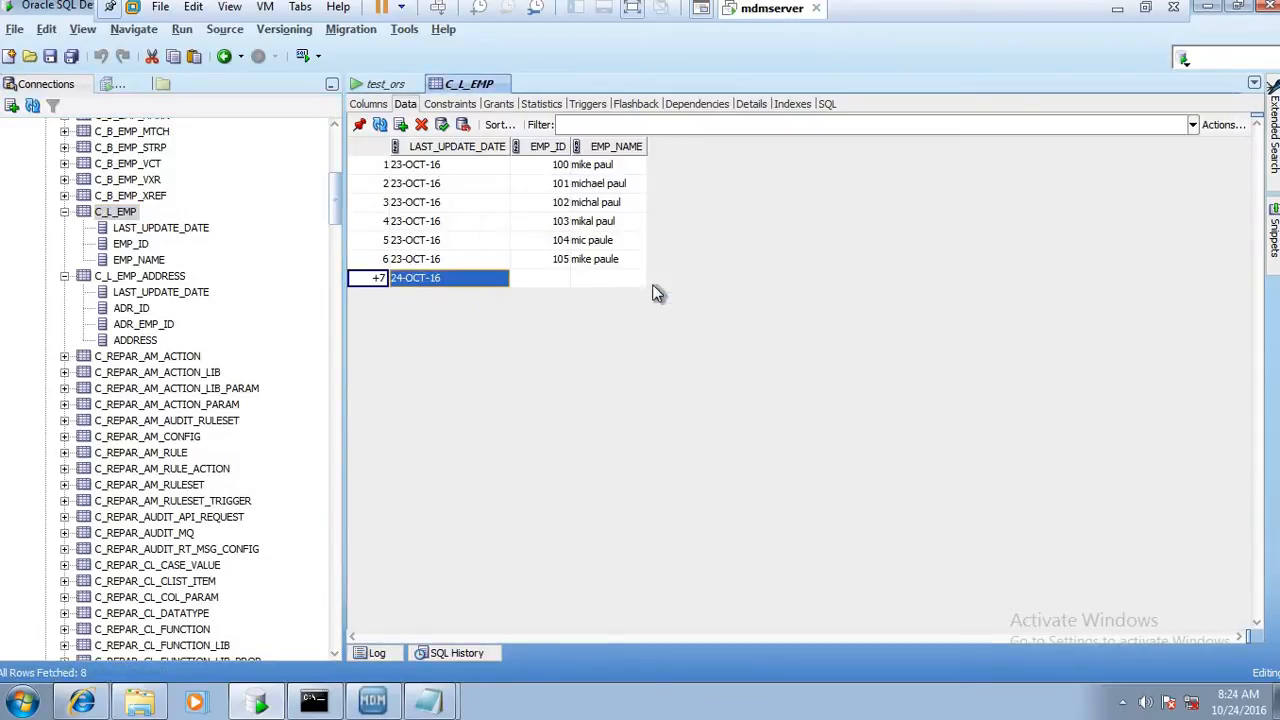
Set the new row's EMP_ID to 106 and EMP_NAME to admin, and commit the record to C_L_EMP
{"action": "left_click", "coordinate": [550, 278]}
{"action": "left_click", "coordinate": [543, 277]}
{"action": "type", "text": "106"}
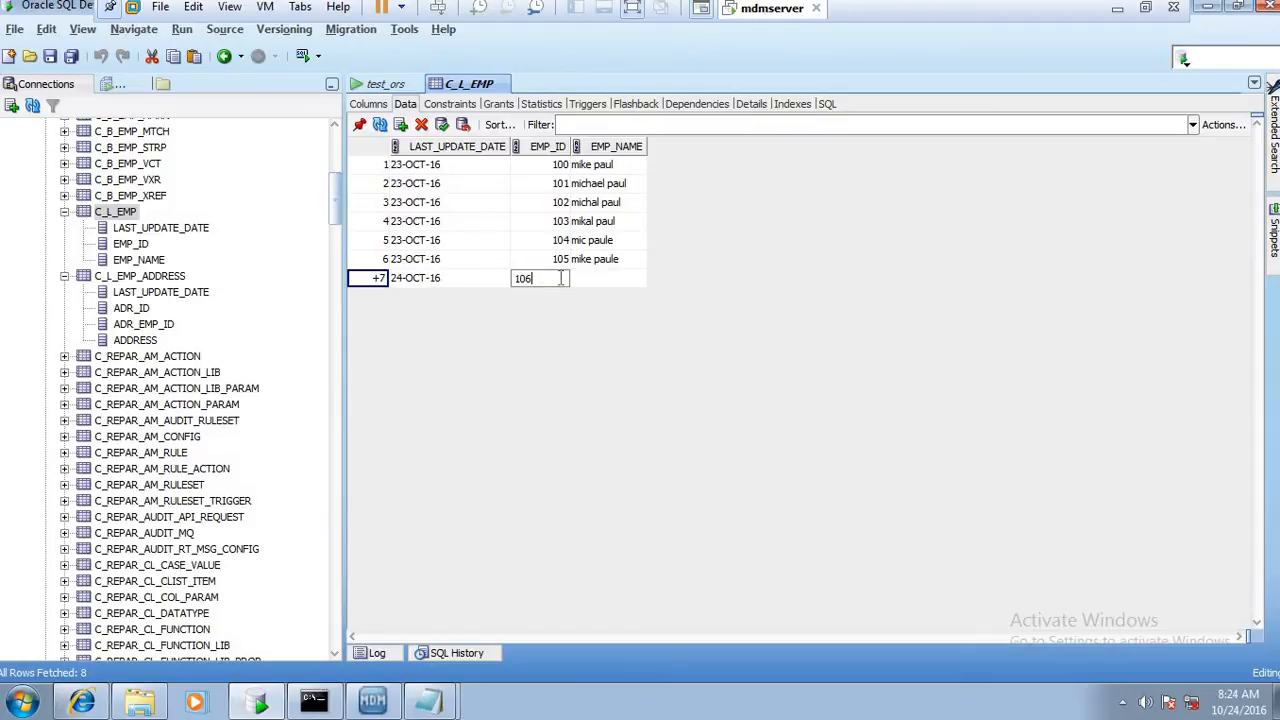
{"action": "left_click", "coordinate": [587, 278]}
{"action": "left_click", "coordinate": [587, 278]}
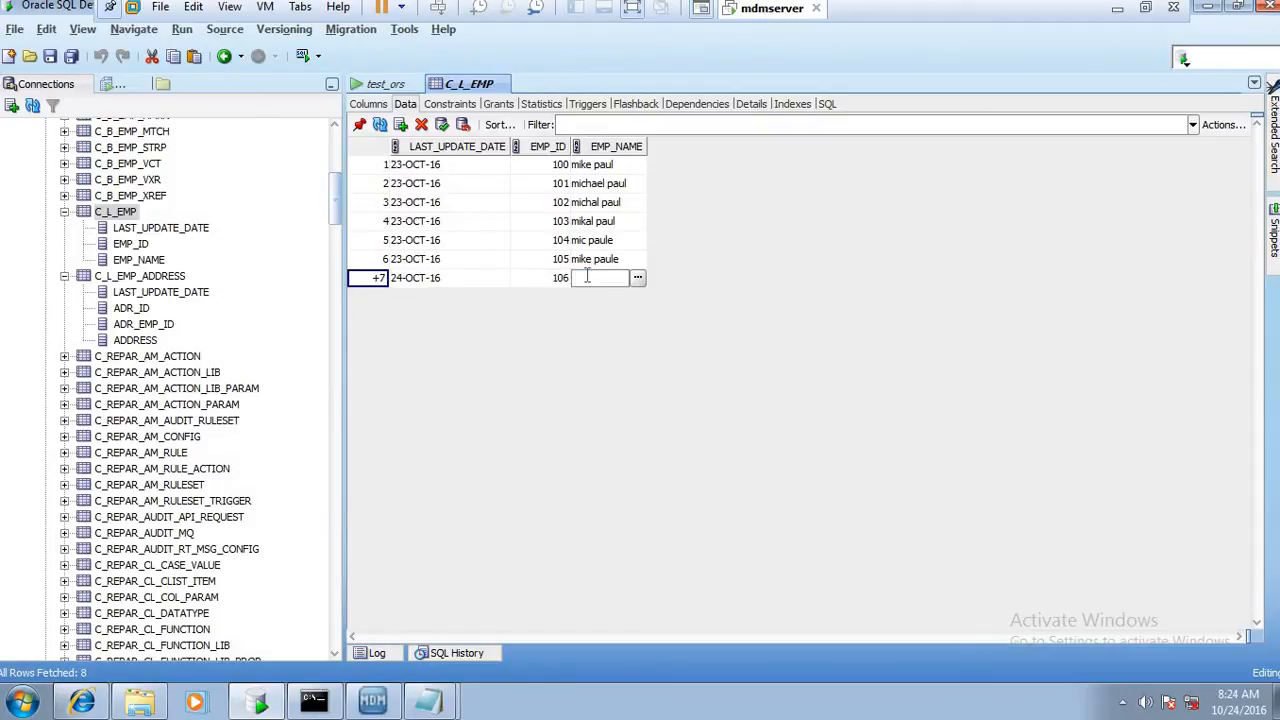
{"action": "type", "text": "admin"}
{"action": "left_click", "coordinate": [441, 124]}
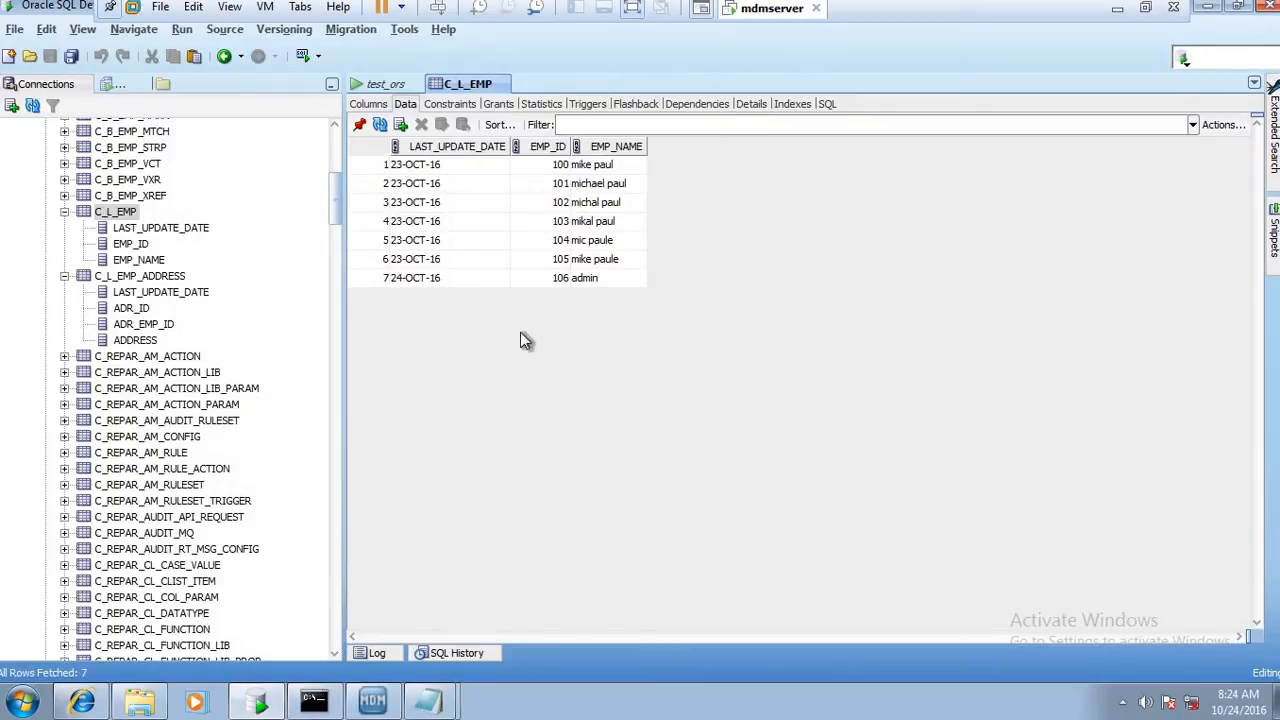
{"action": "left_click", "coordinate": [462, 284]}
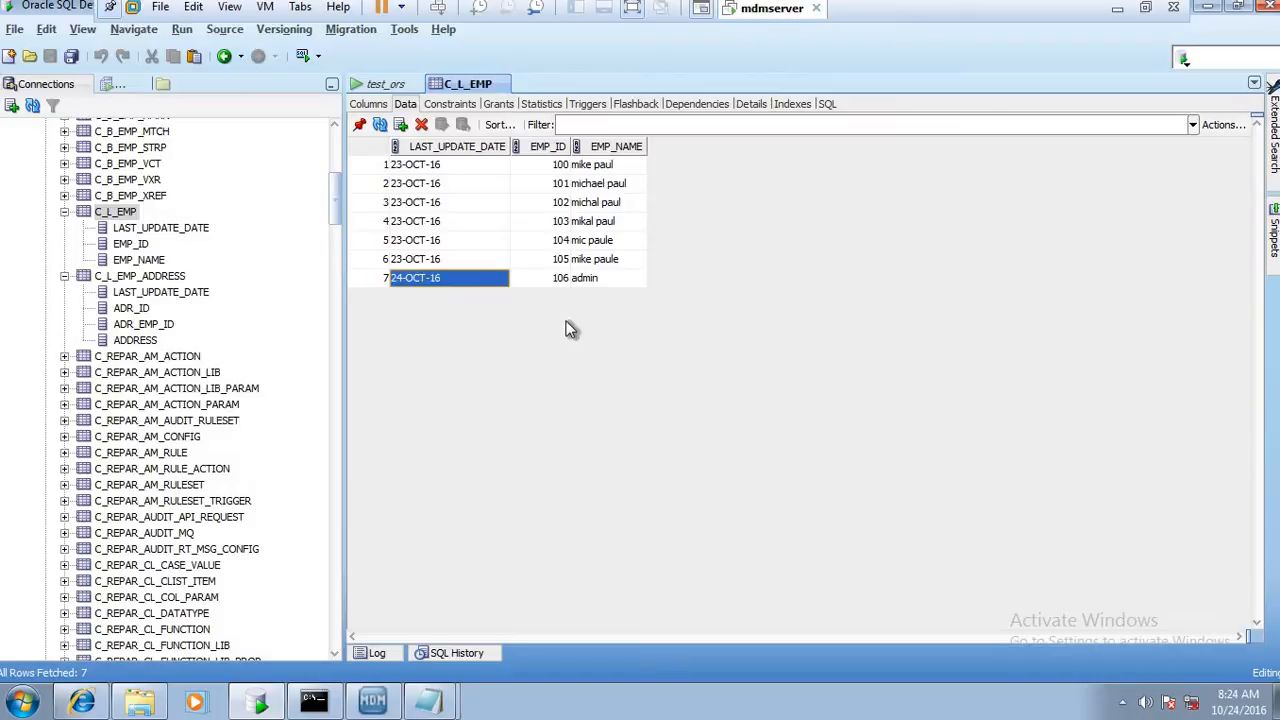
{"action": "left_click", "coordinate": [590, 278]}
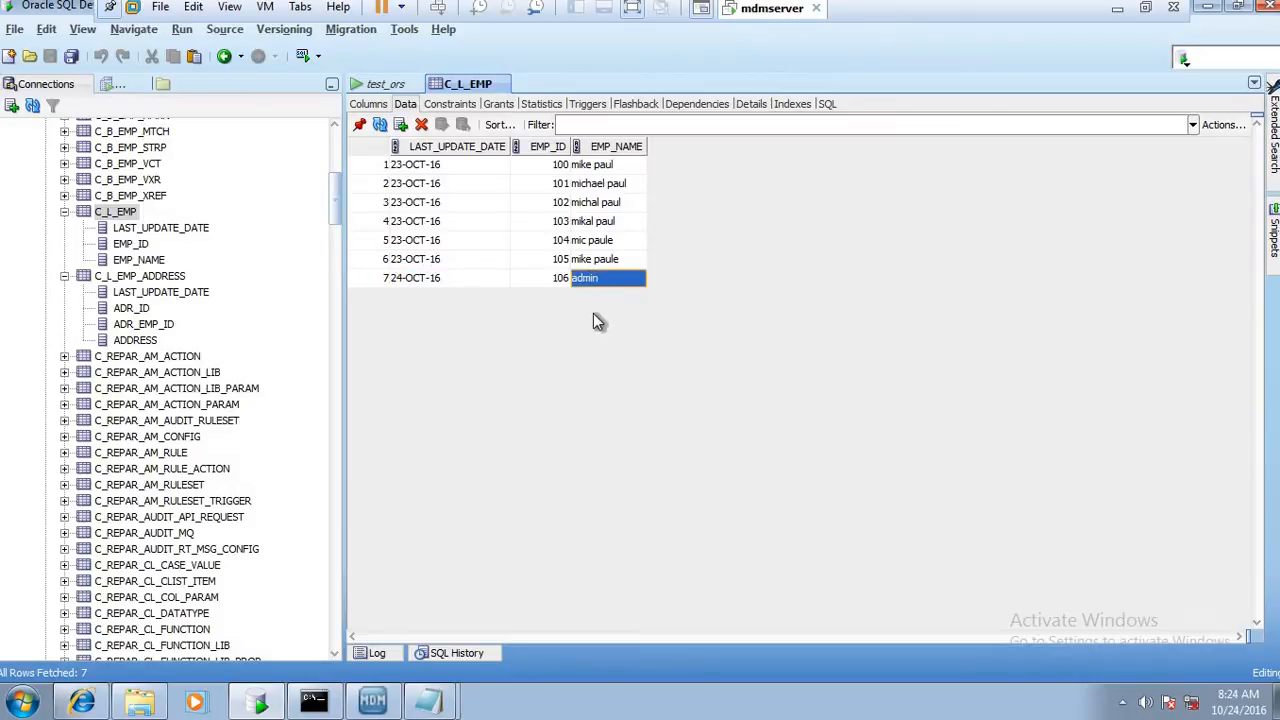
{"action": "left_click", "coordinate": [383, 281]}
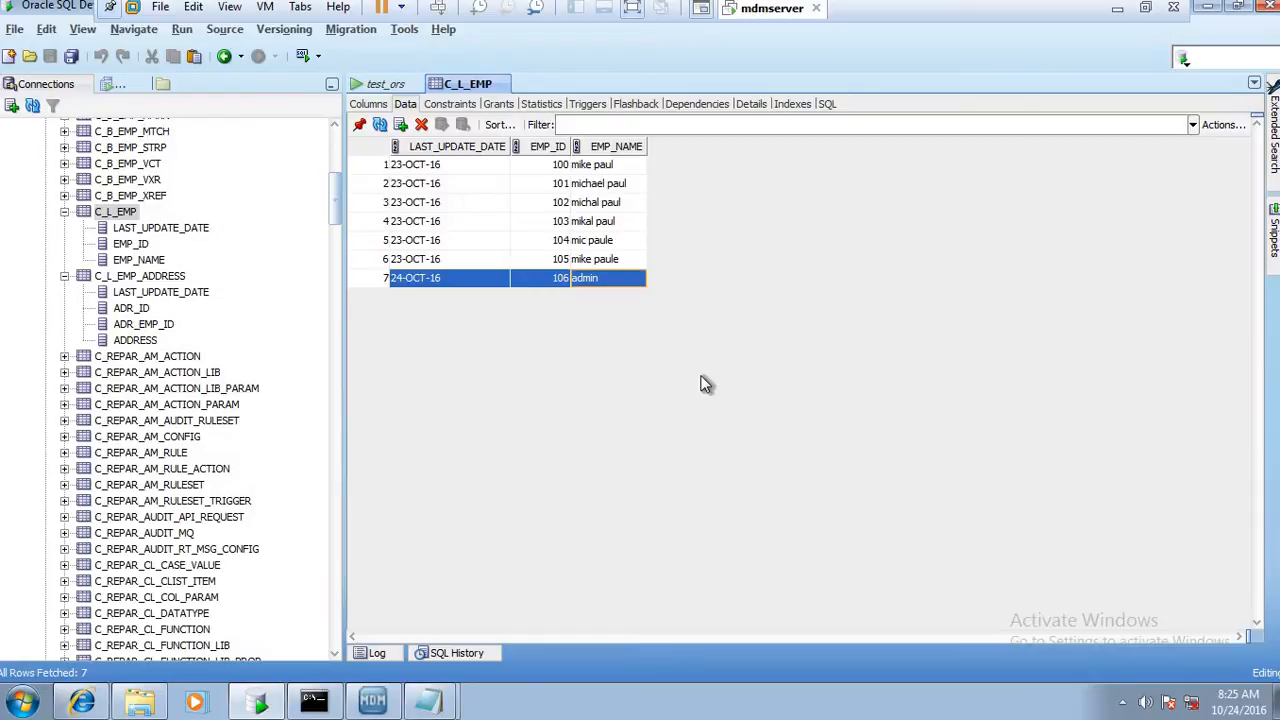
Check the data in C_S_EMP, C_S_EMP_PRL and C_S_EMP_RAW before rerunning the stage job
{"action": "left_click_drag", "start_coordinate": [335, 210], "coordinate": [329, 636]}
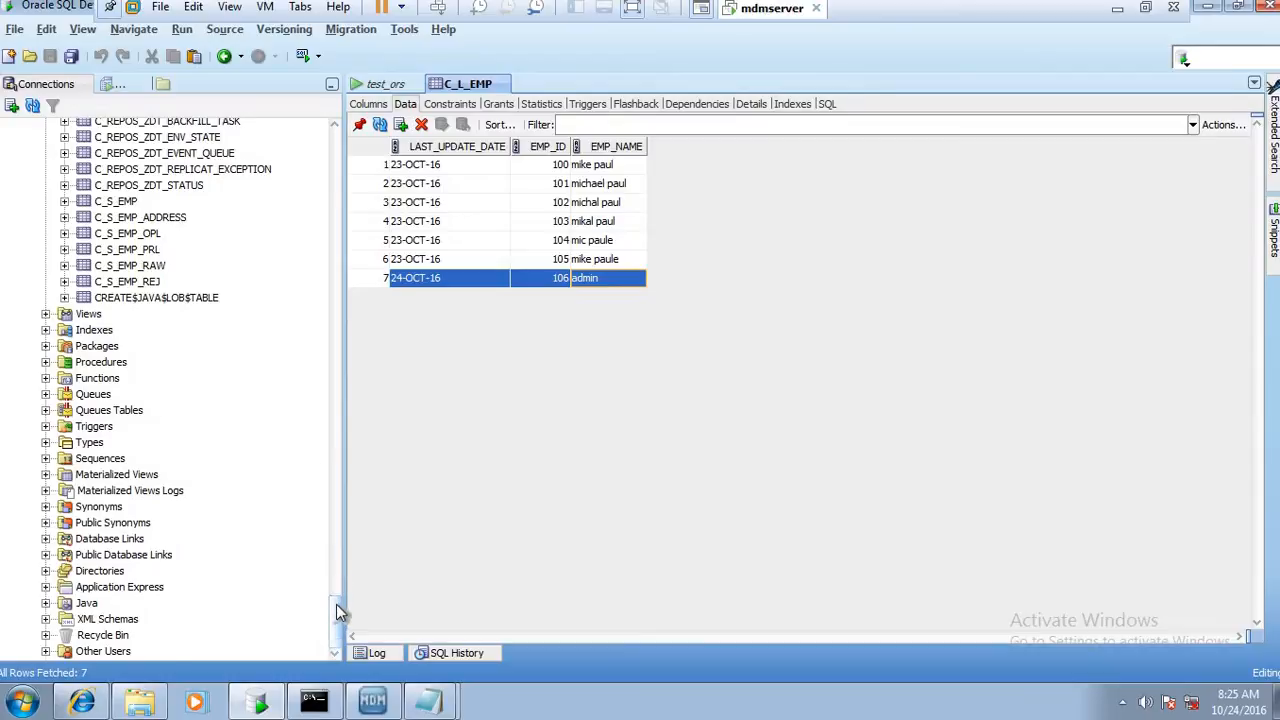
{"action": "left_click_drag", "start_coordinate": [338, 610], "coordinate": [338, 588]}
{"action": "left_click", "coordinate": [115, 363]}
{"action": "left_click", "coordinate": [142, 411]}
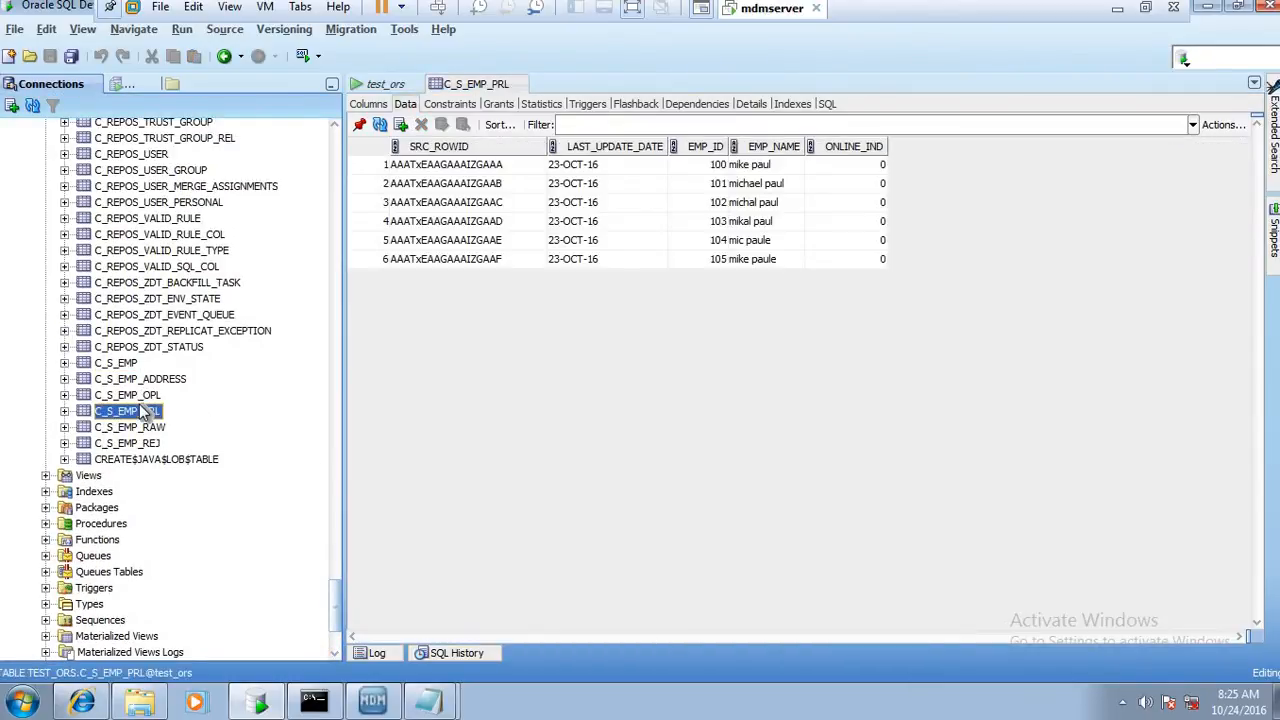
{"action": "left_click", "coordinate": [148, 428]}
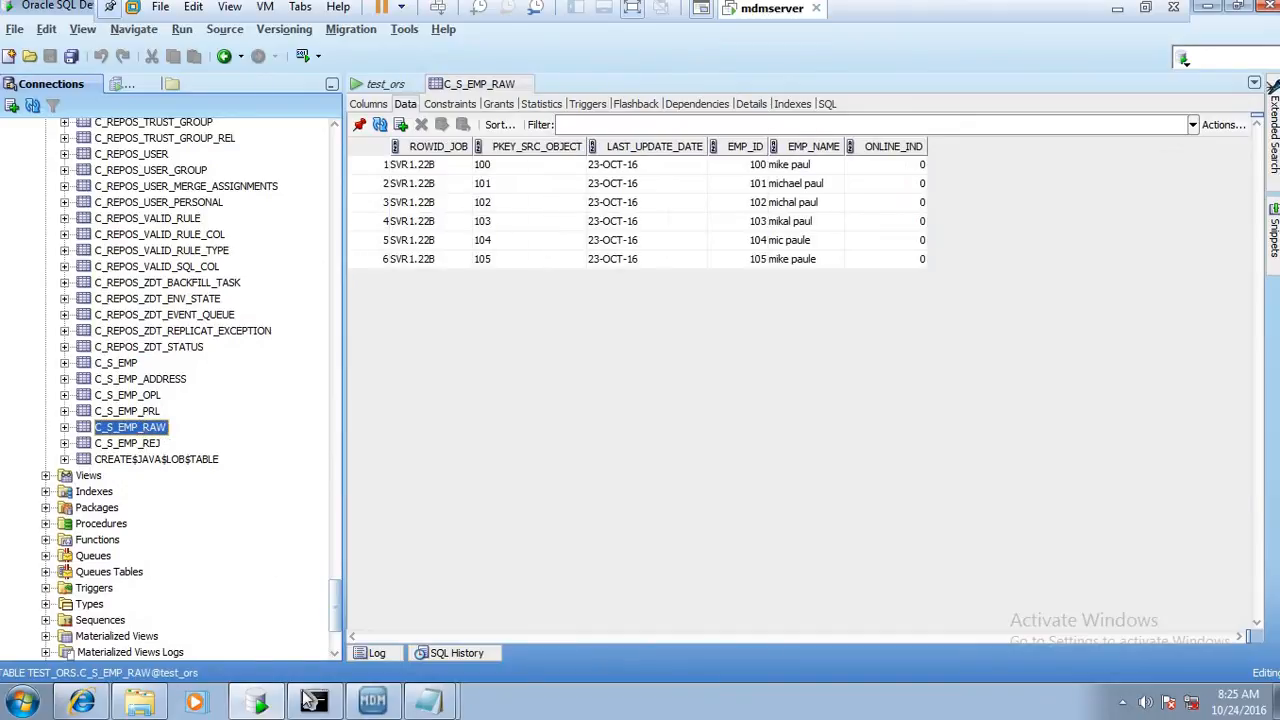
Switch to the MDM Hub Console and execute the m_stg_src1_emp stage job for the new landing record
{"action": "left_click", "coordinate": [362, 708]}
{"action": "key", "text": "Up"}
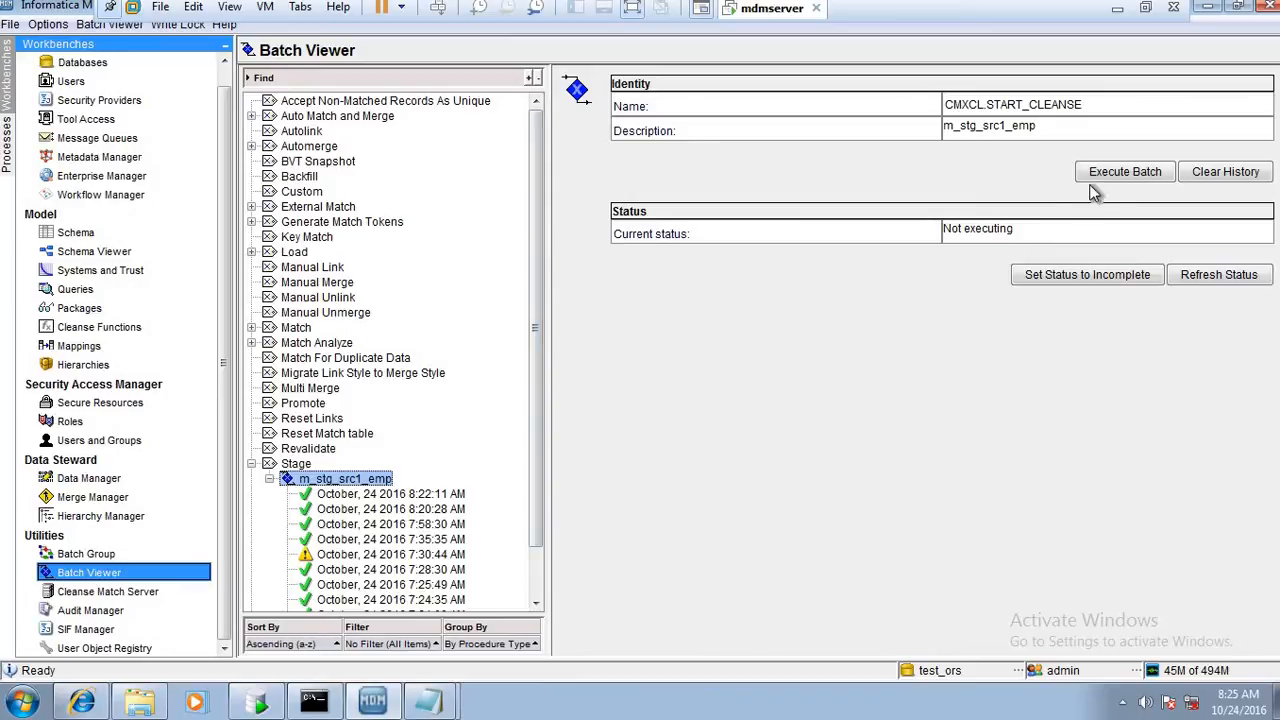
{"action": "left_click", "coordinate": [1106, 174]}
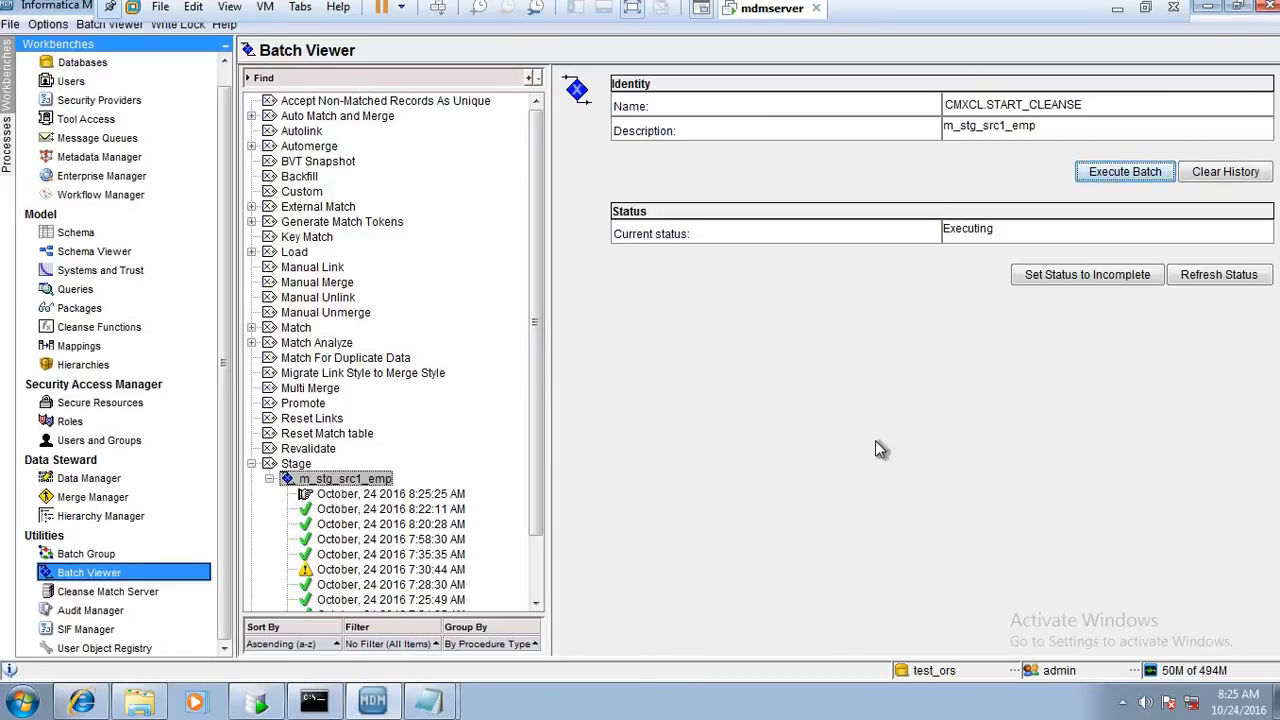
Refresh the stage job's status until it finishes, and review the metrics of the 8:25:25 AM run
{"action": "left_click", "coordinate": [1214, 280]}
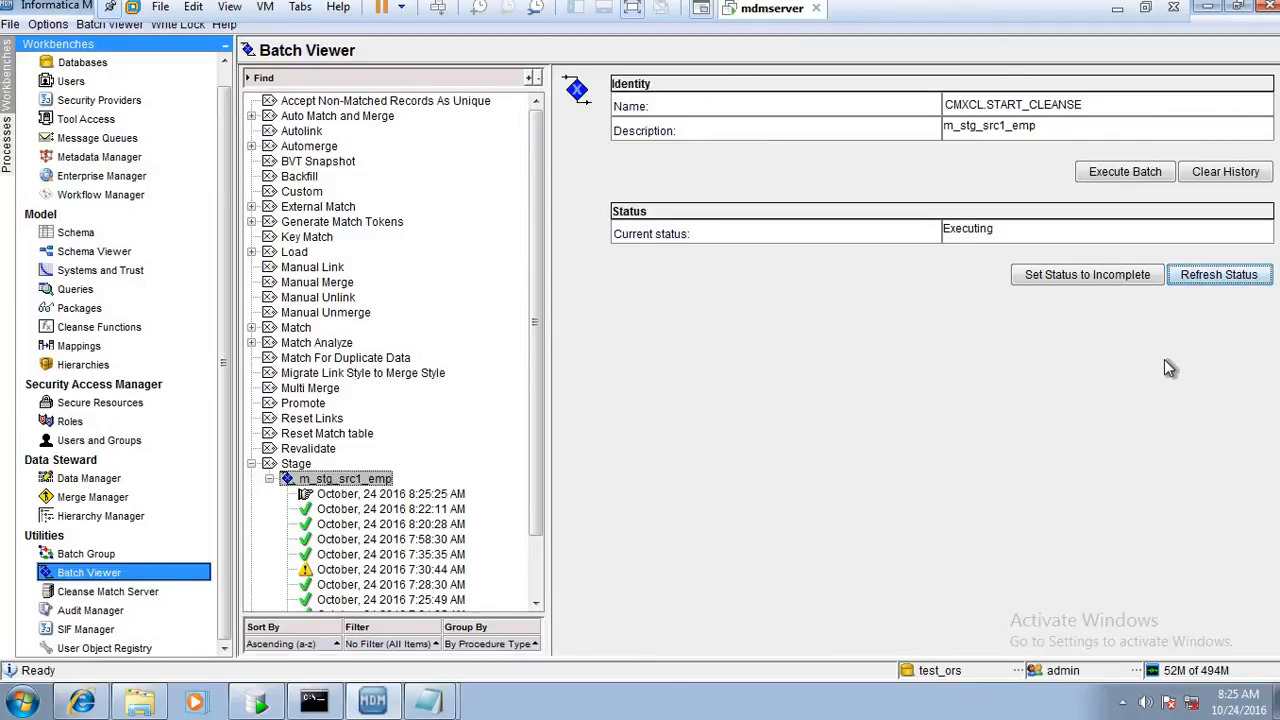
{"action": "left_click", "coordinate": [1216, 284]}
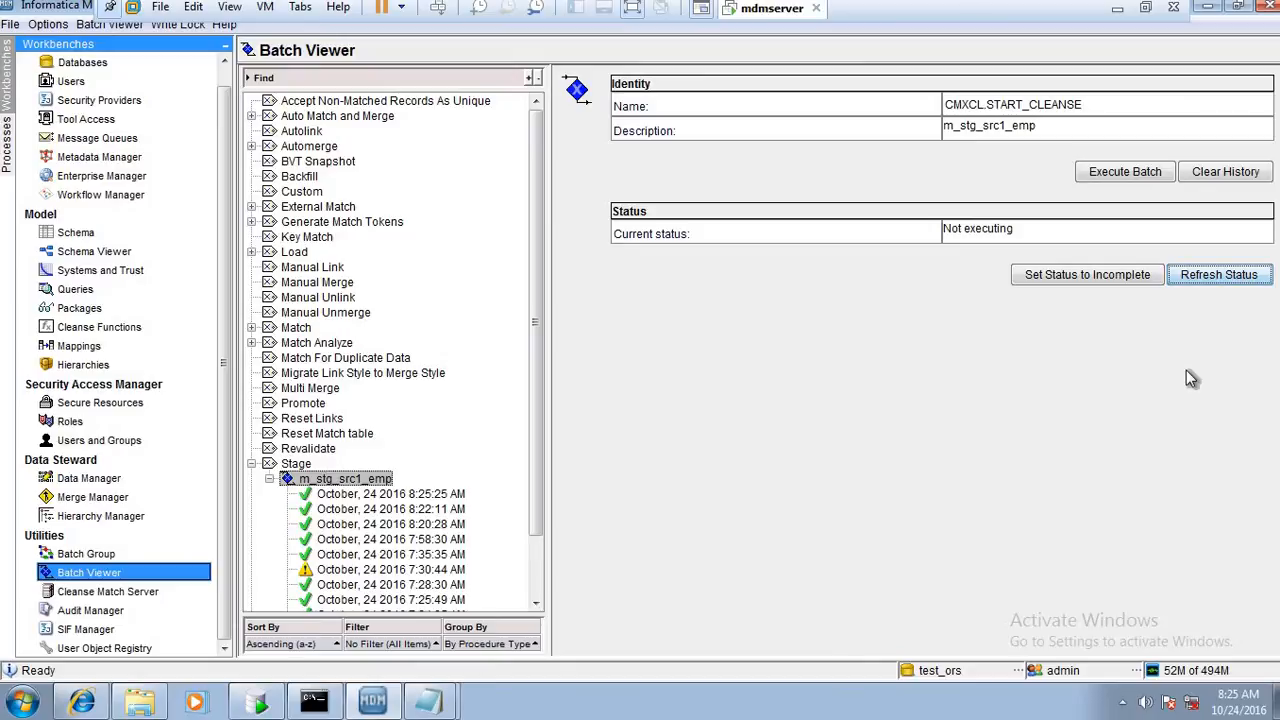
{"action": "left_click", "coordinate": [452, 494]}
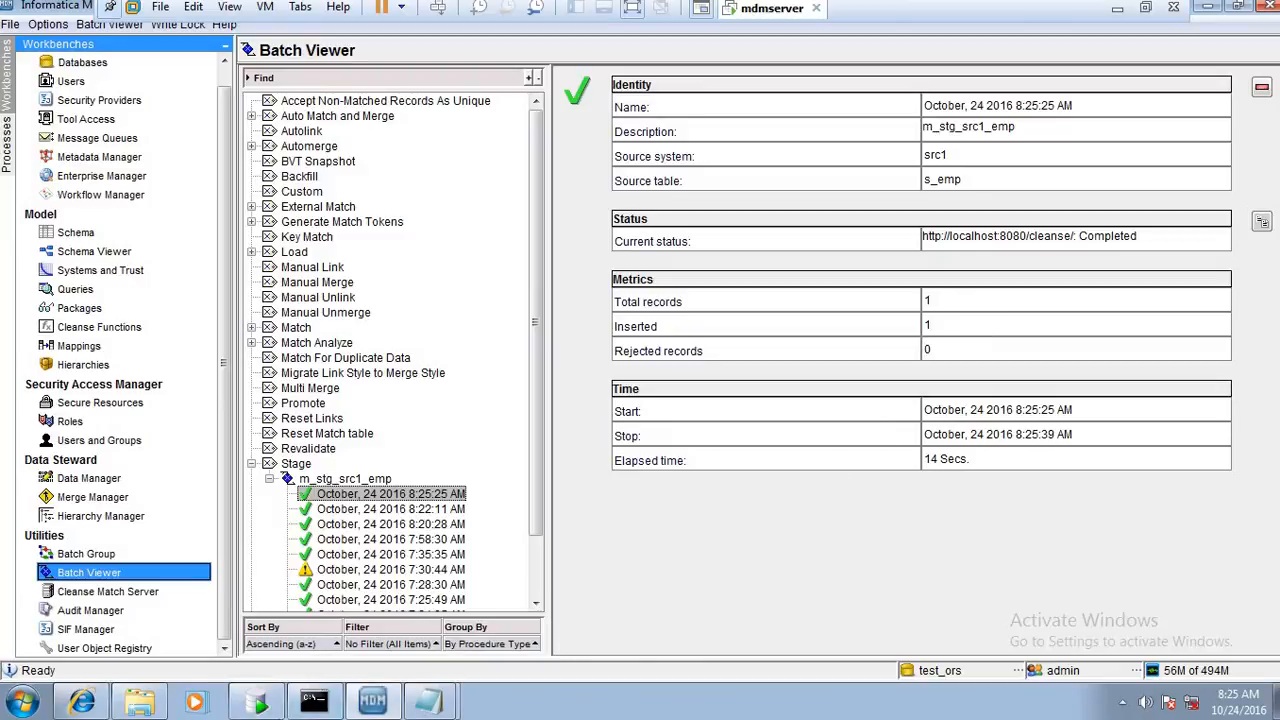
Switch to Oracle SQL Developer and examine the staged record in C_S_EMP across all its columns
{"action": "left_click", "coordinate": [265, 703]}
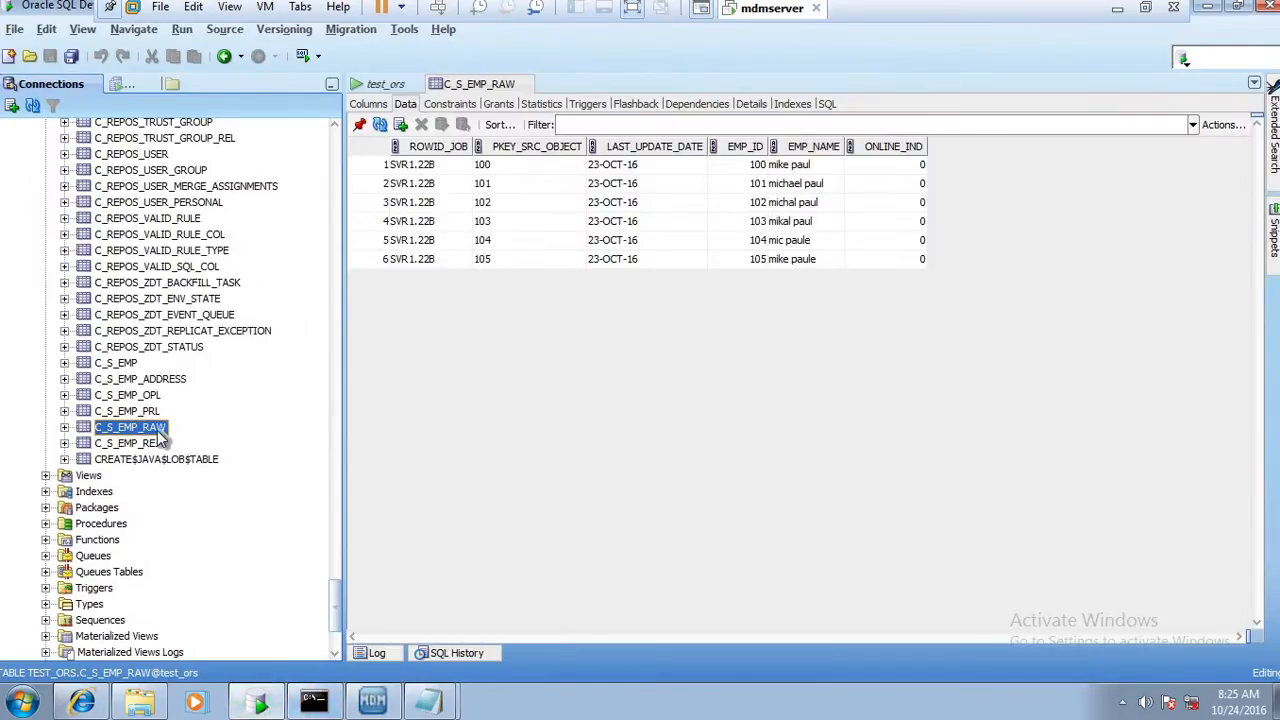
{"action": "left_click", "coordinate": [120, 363]}
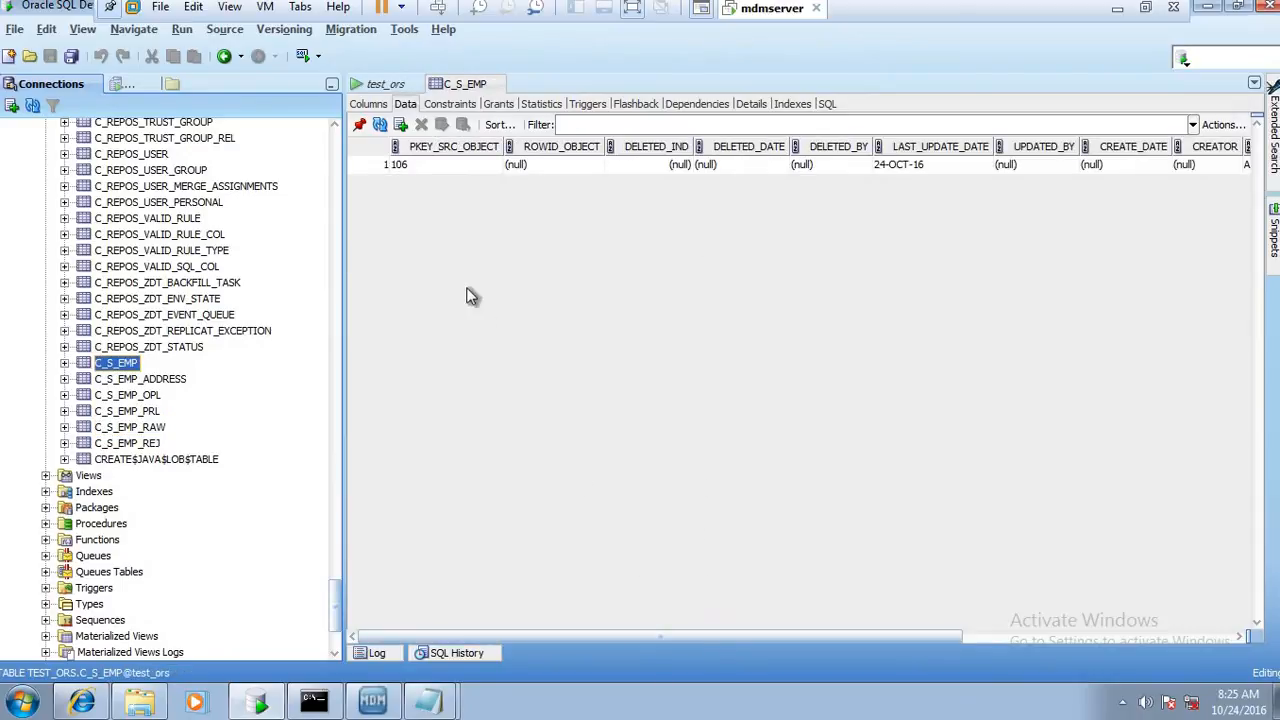
{"action": "left_click", "coordinate": [400, 164]}
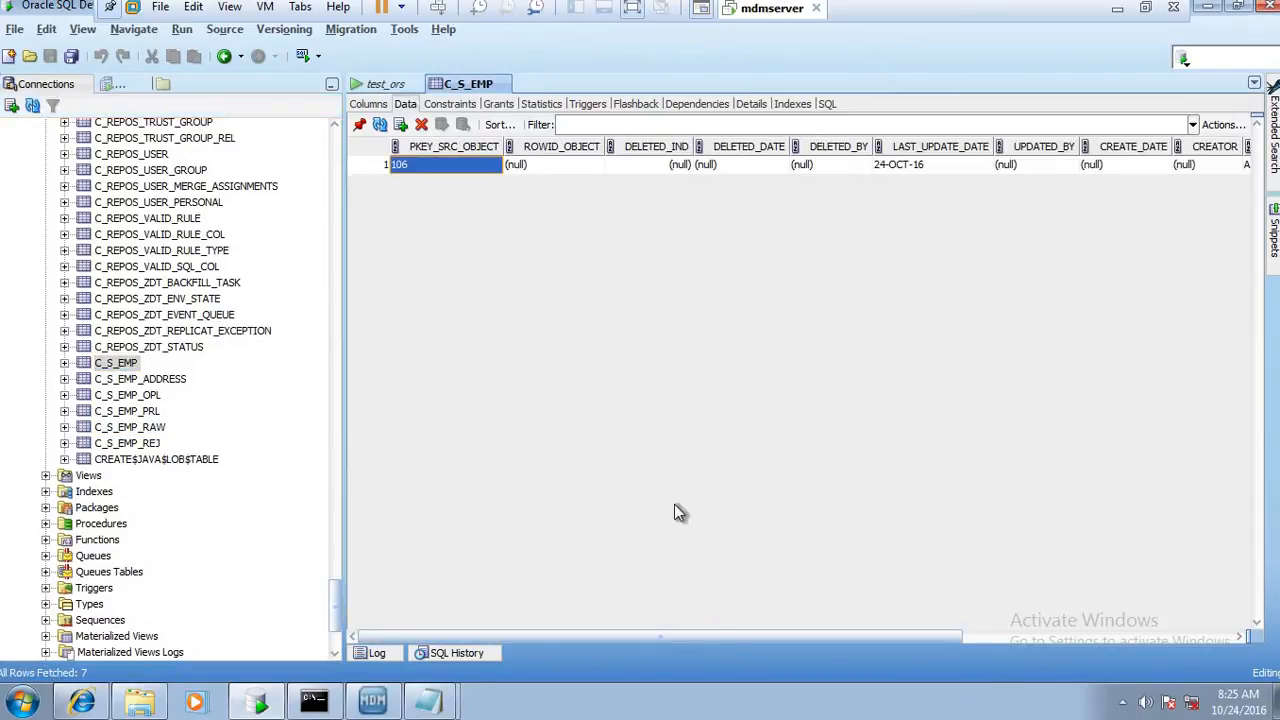
{"action": "left_click", "coordinate": [1015, 637]}
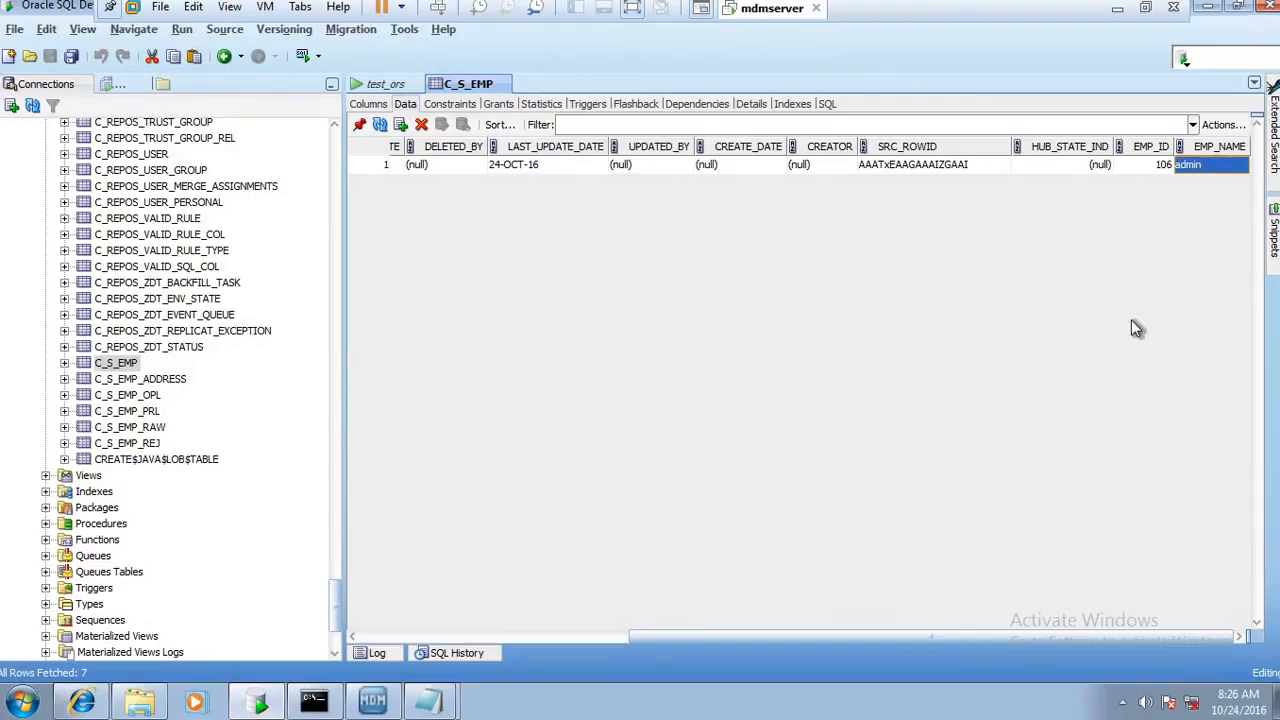
Check the C_S_EMP_OPL data, and examine the record with EMP_ID 106 in C_S_EMP_PRL
{"action": "left_click", "coordinate": [140, 400]}
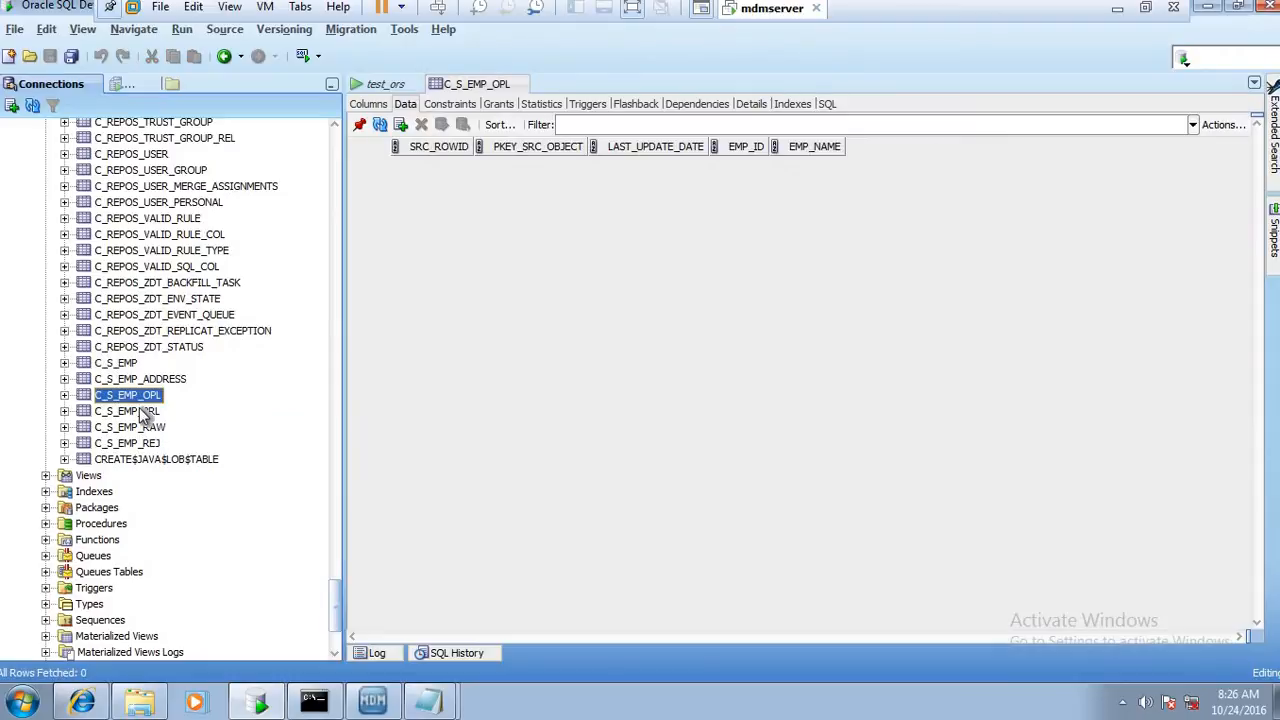
{"action": "left_click", "coordinate": [141, 412]}
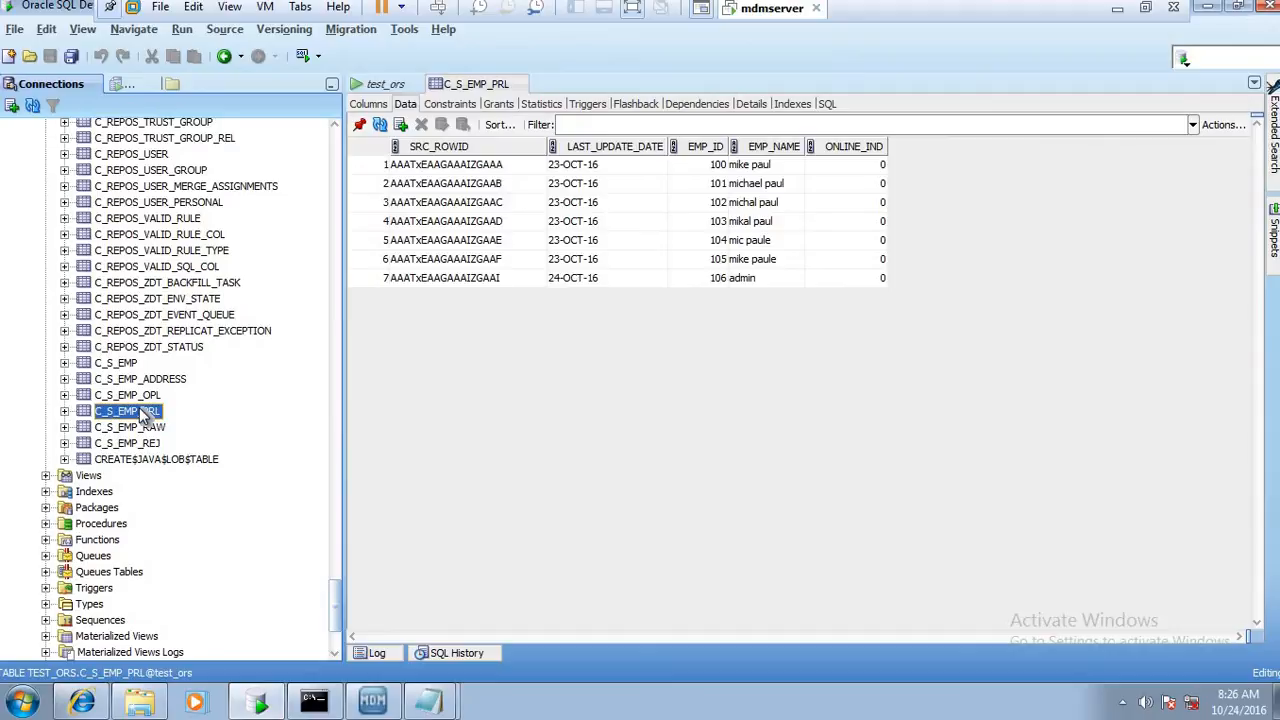
{"action": "left_click", "coordinate": [484, 285]}
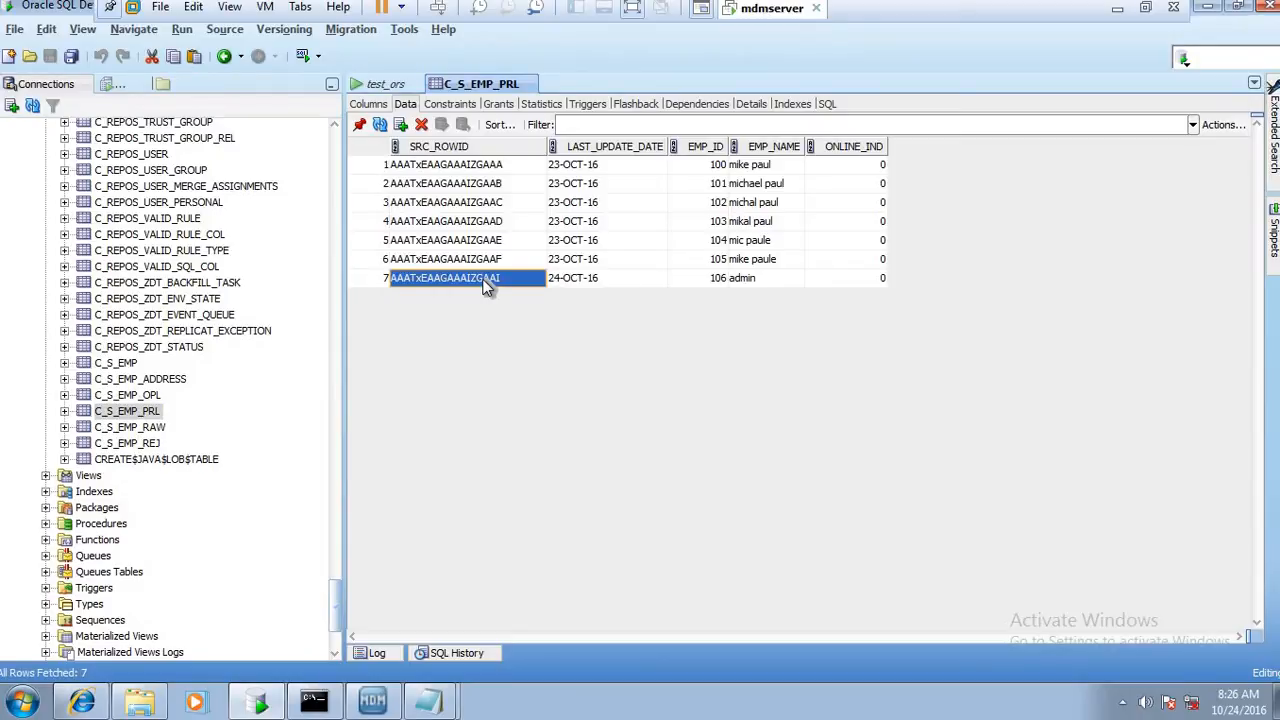
{"action": "left_click", "coordinate": [384, 280]}
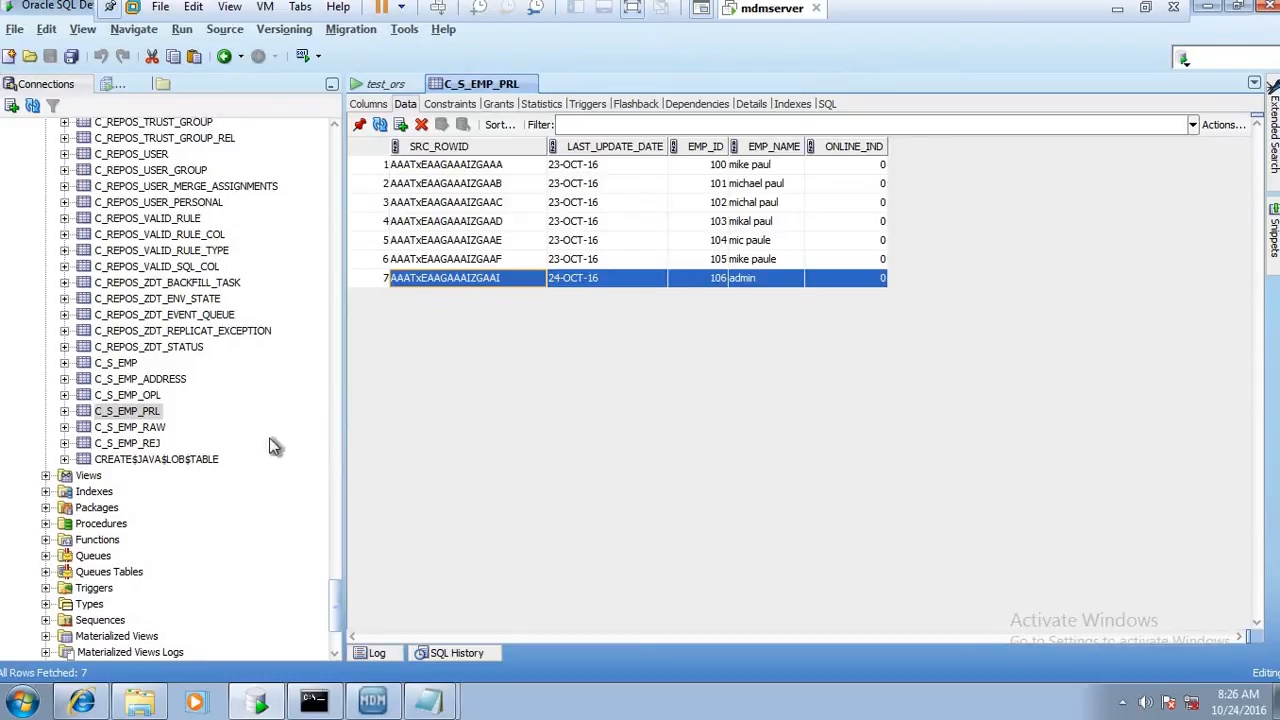
Examine the EMP_ID and EMP_NAME values of the audit trail record in C_S_EMP_RAW
{"action": "left_click", "coordinate": [160, 429]}
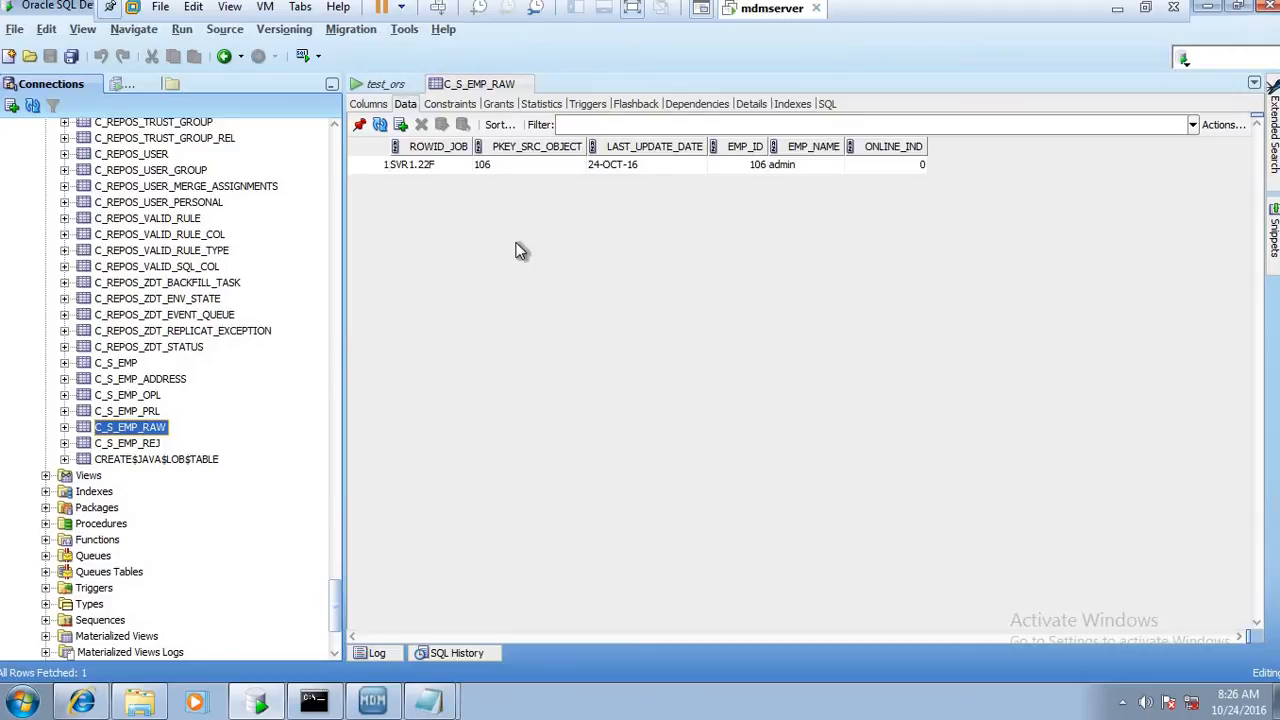
{"action": "left_click", "coordinate": [785, 166]}
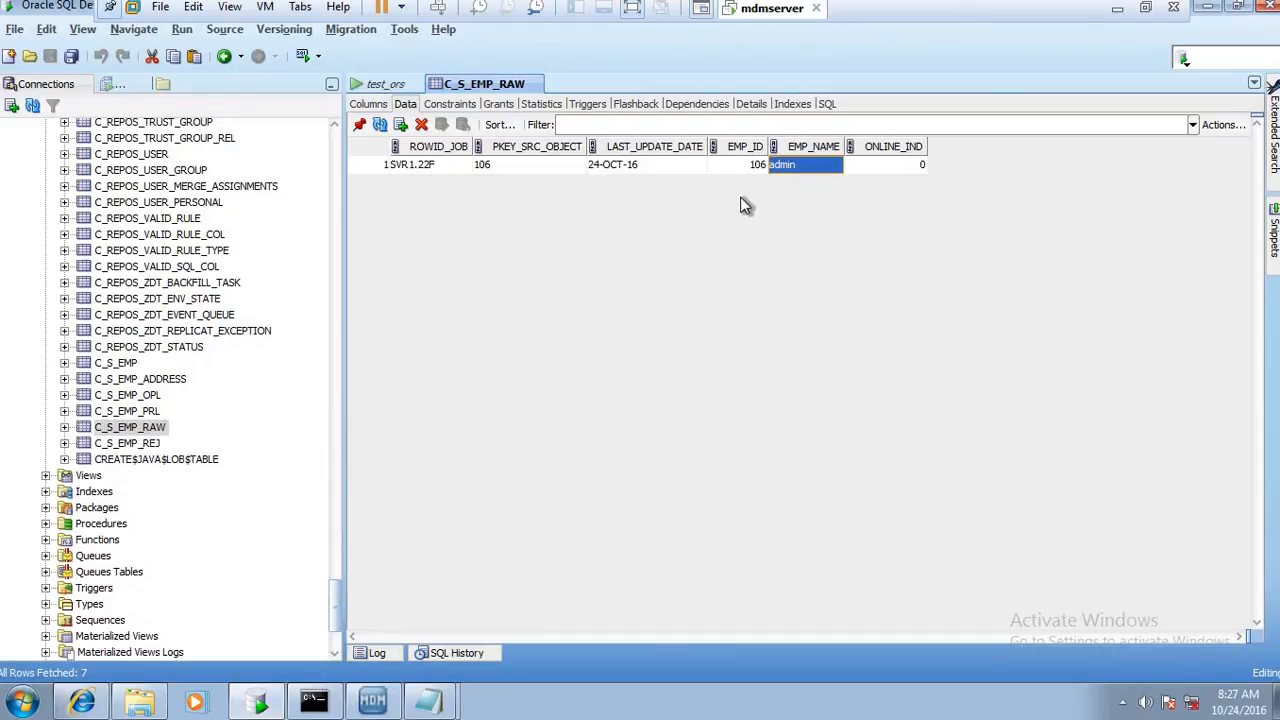
{"action": "left_click", "coordinate": [757, 165]}
{"action": "left_click", "coordinate": [778, 166]}
Recheck the C_S_EMP, C_S_EMP_PRL, C_S_EMP_RAW and C_S_EMP_REJ data against the metrics of the latest stage run
{"action": "left_click", "coordinate": [145, 395]}
{"action": "key", "text": "Up"}
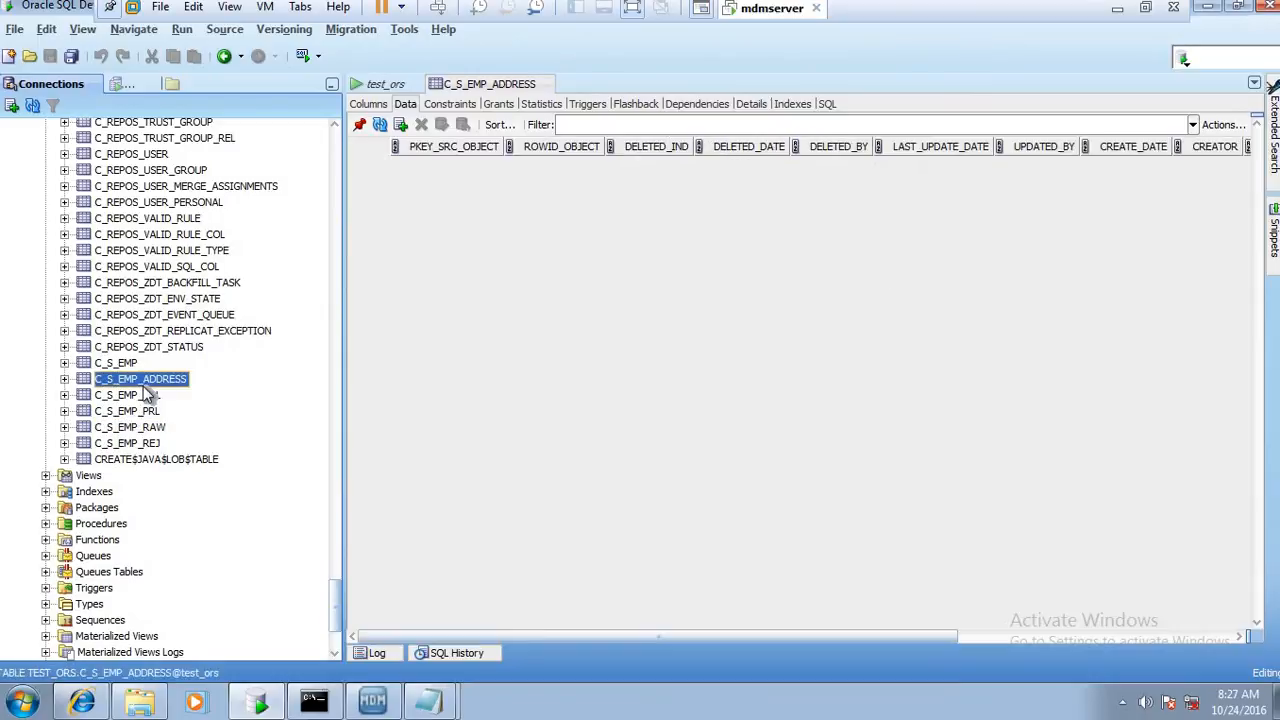
{"action": "left_click", "coordinate": [131, 361]}
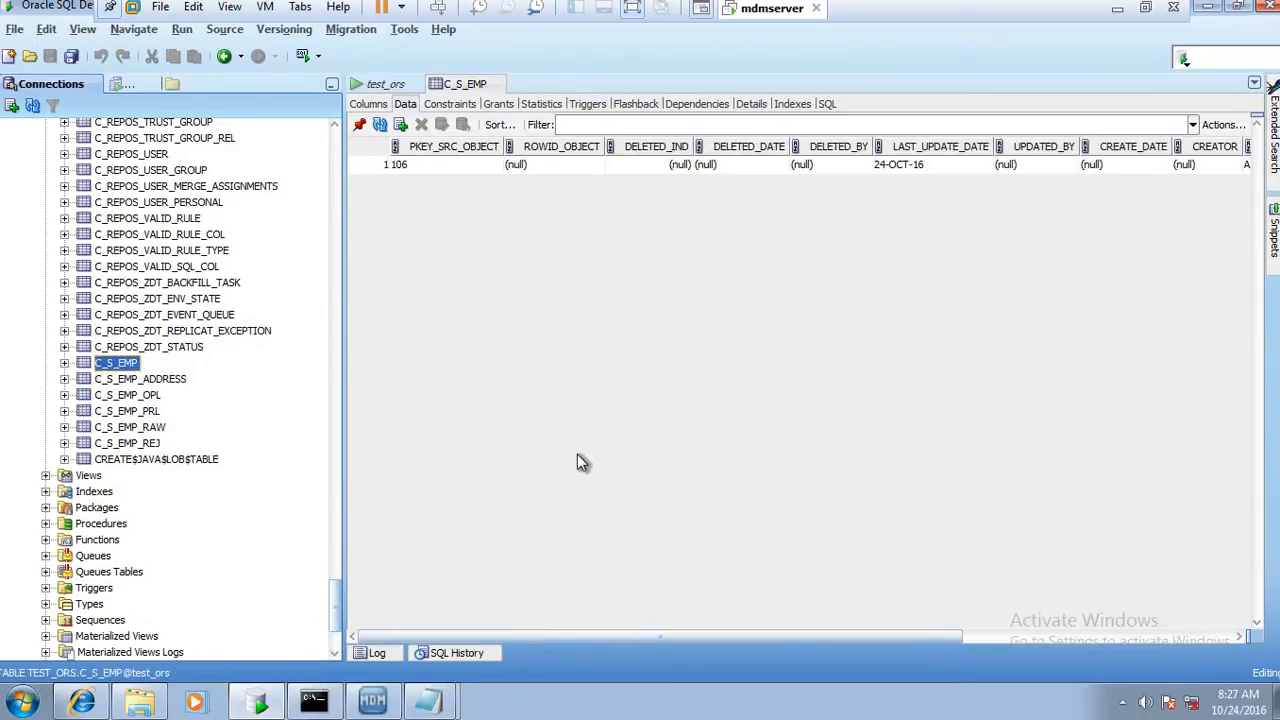
{"action": "key", "text": "alt+Tab"}
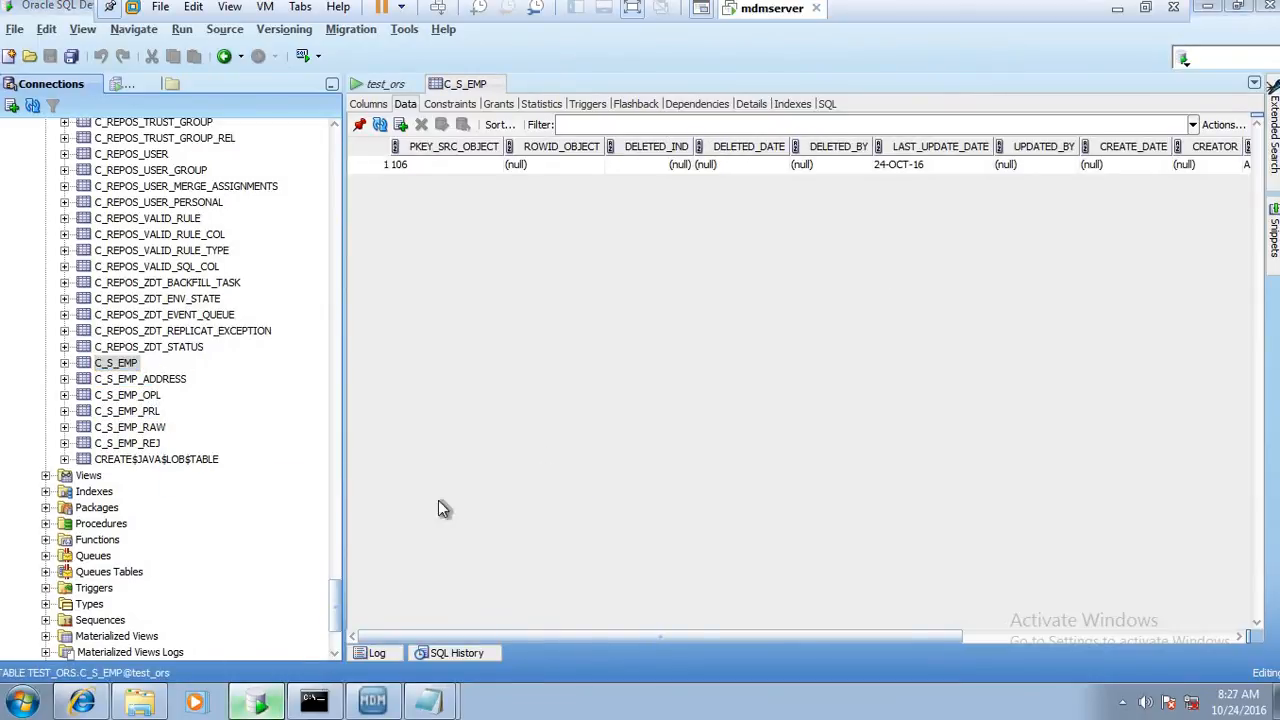
{"action": "key", "text": "alt+Tab"}
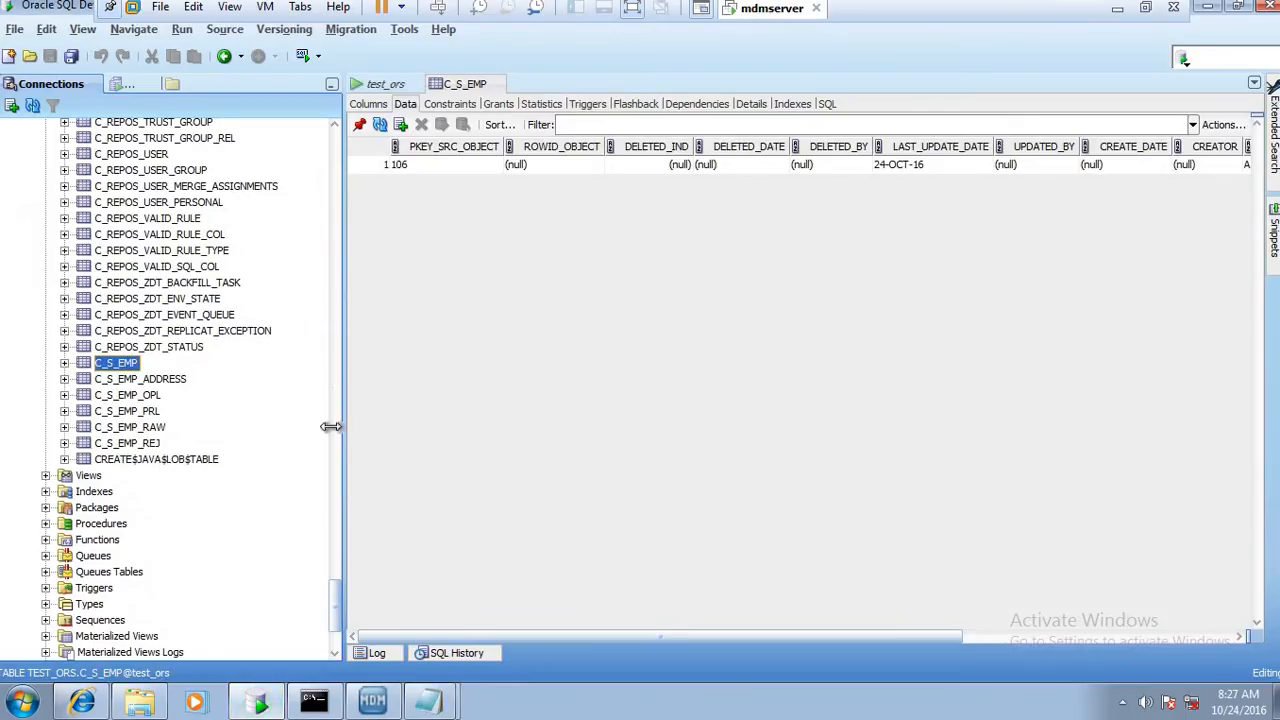
{"action": "left_click", "coordinate": [152, 411]}
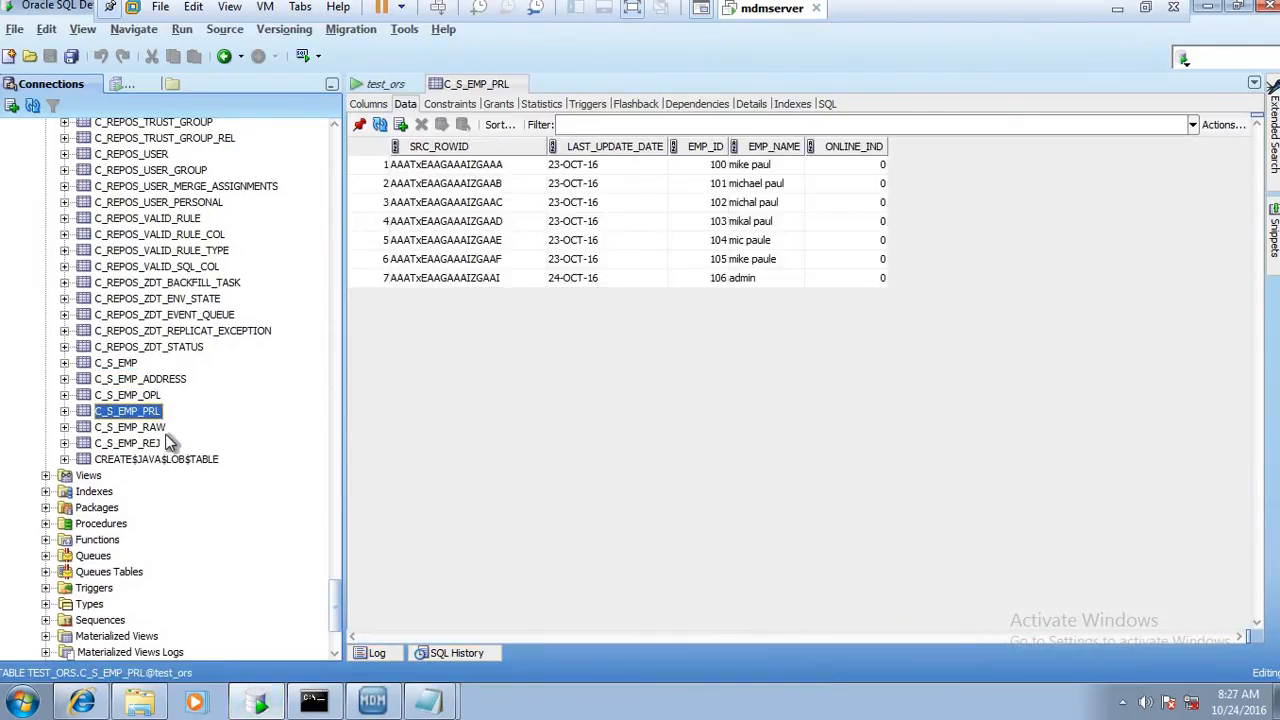
{"action": "left_click", "coordinate": [155, 429]}
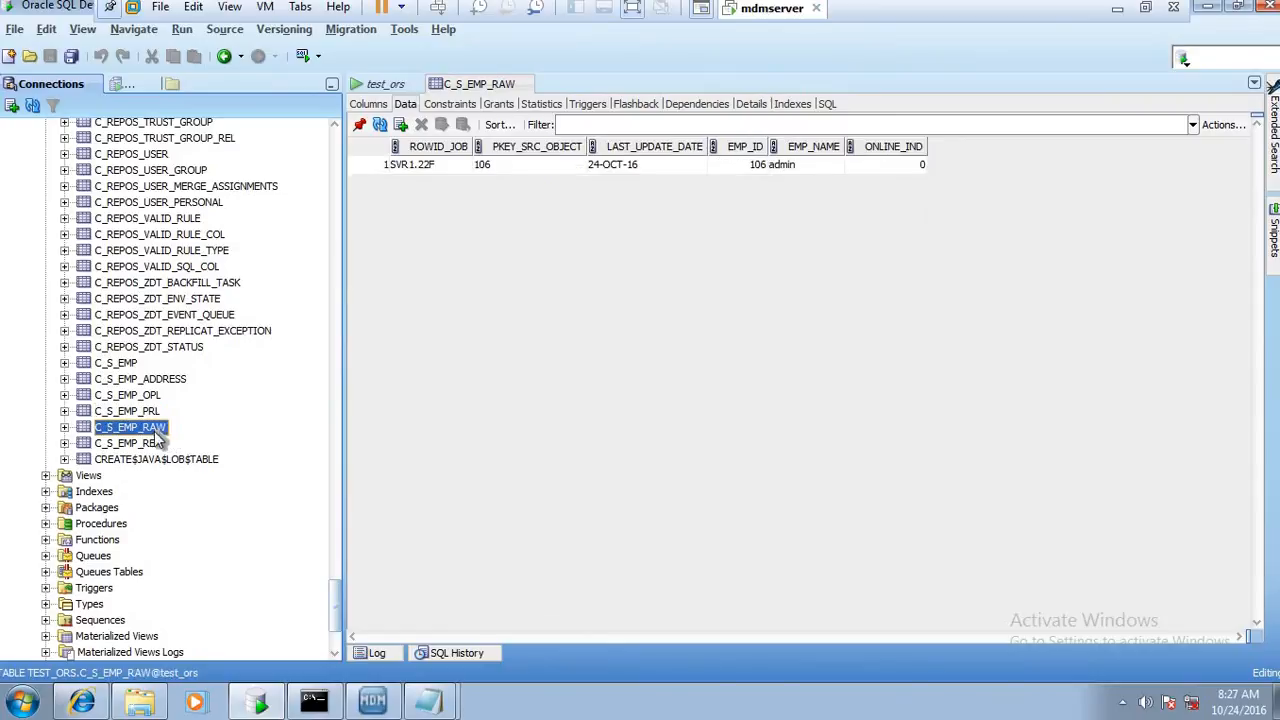
{"action": "left_click", "coordinate": [149, 444]}
{"action": "left_click", "coordinate": [258, 704]}
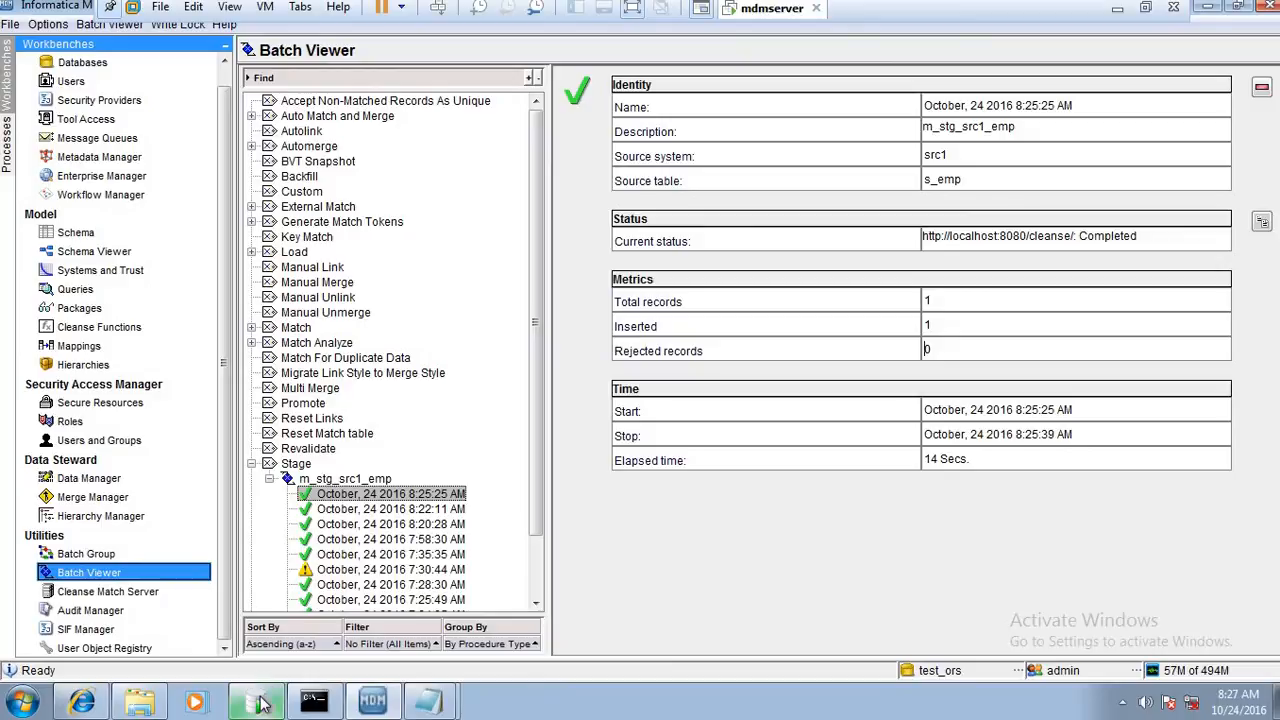
{"action": "left_click", "coordinate": [262, 704]}
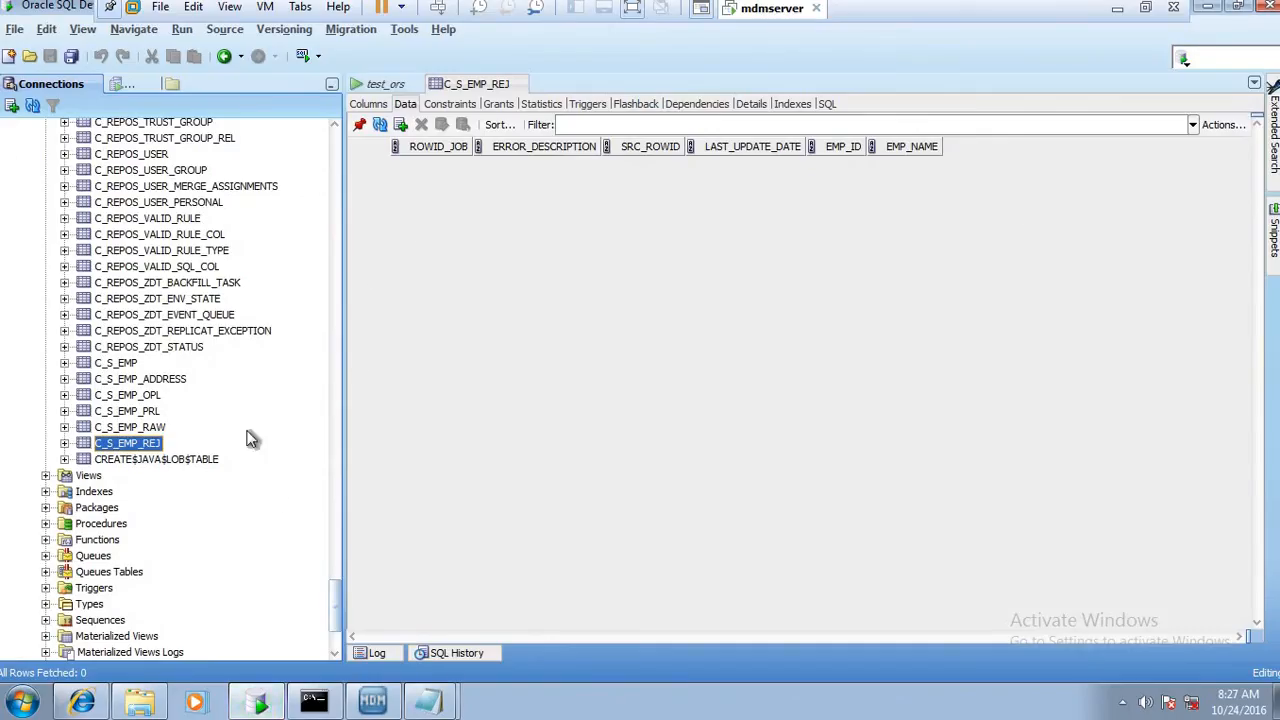
Open the C_L_EMP landing table data and add a new row with LAST_UPDATE_DATE 24-OCT-16
{"action": "left_click_drag", "start_coordinate": [329, 417], "coordinate": [328, 174]}
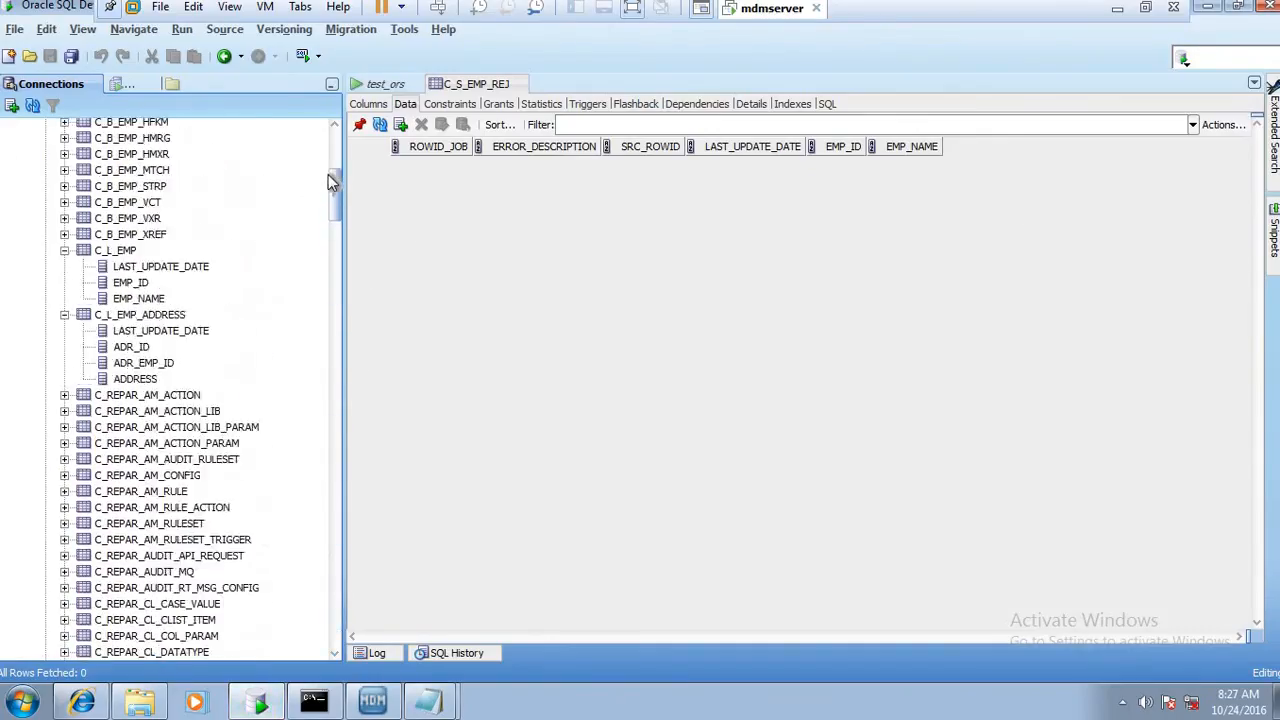
{"action": "scroll", "coordinate": [208, 349], "scroll_direction": "up", "scroll_amount": 3}
{"action": "left_click", "coordinate": [116, 402]}
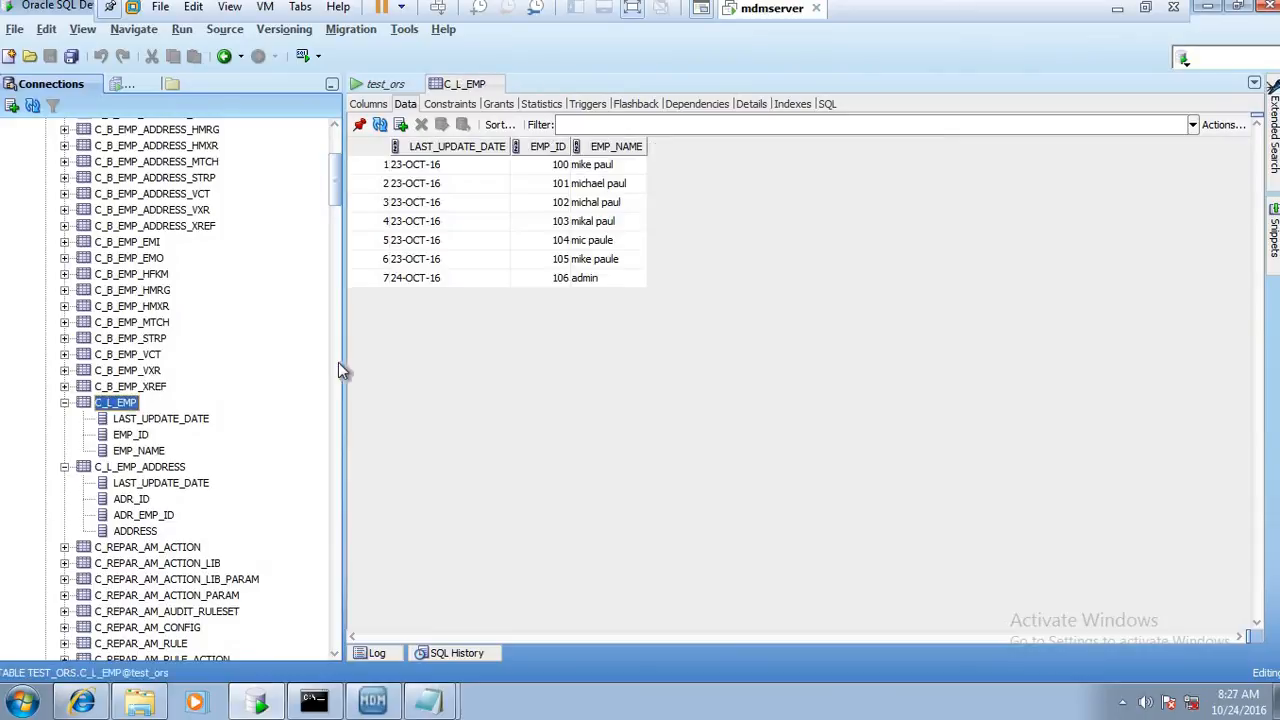
{"action": "left_click", "coordinate": [404, 124]}
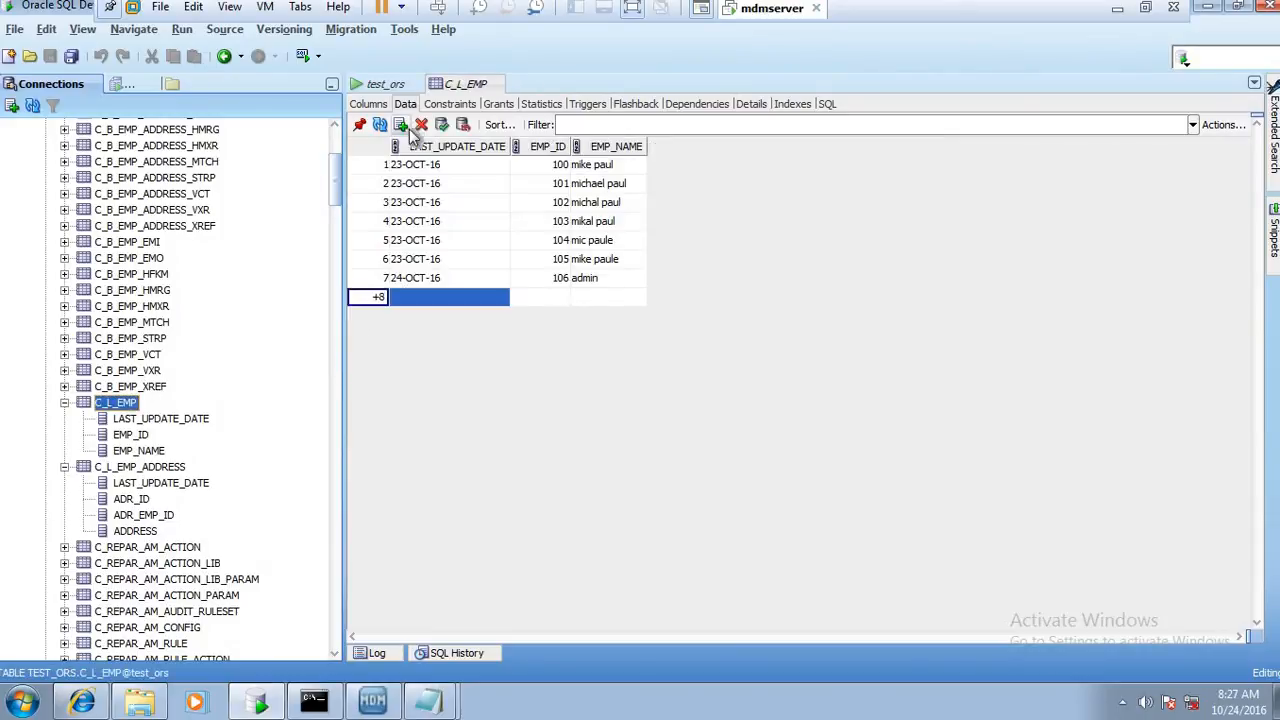
{"action": "left_click", "coordinate": [419, 298]}
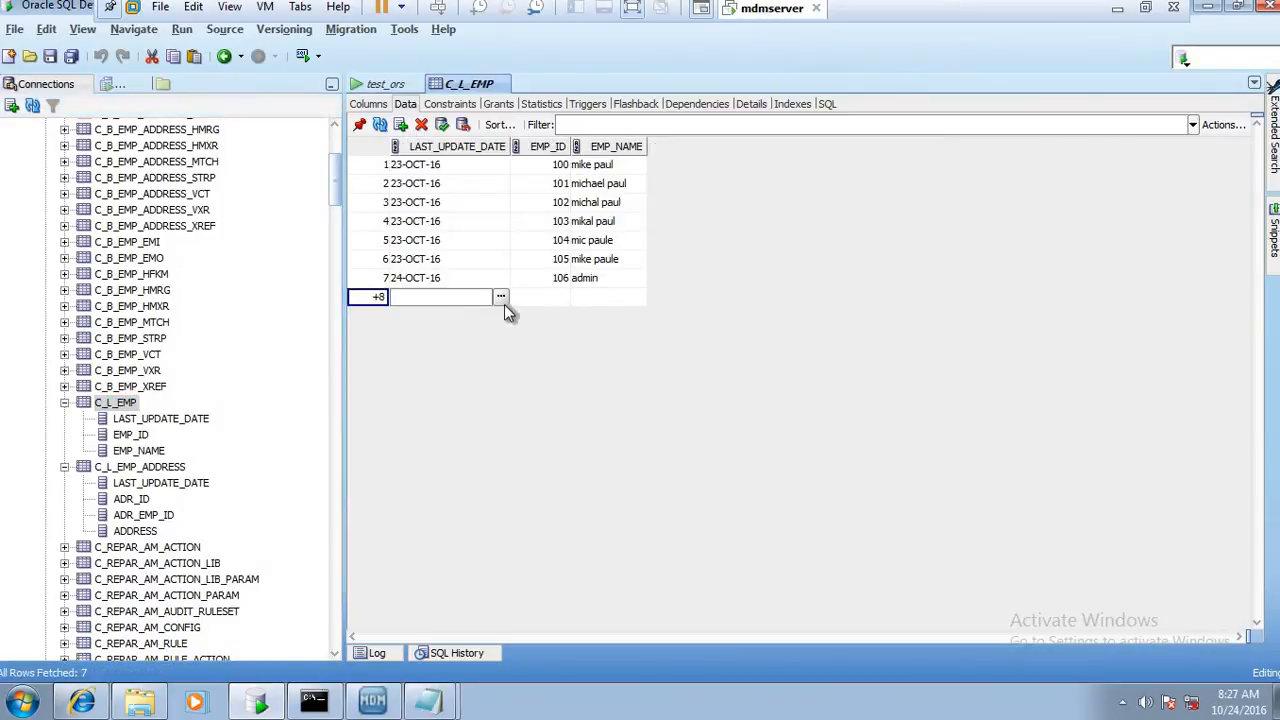
{"action": "left_click", "coordinate": [504, 302]}
{"action": "left_click", "coordinate": [645, 290]}
Enter EMP_ID 106 and EMP_NAME abc in the new C_L_EMP row, commit it, and review the record's values
{"action": "left_click", "coordinate": [555, 293]}
{"action": "left_click", "coordinate": [556, 293]}
{"action": "type", "text": "106"}
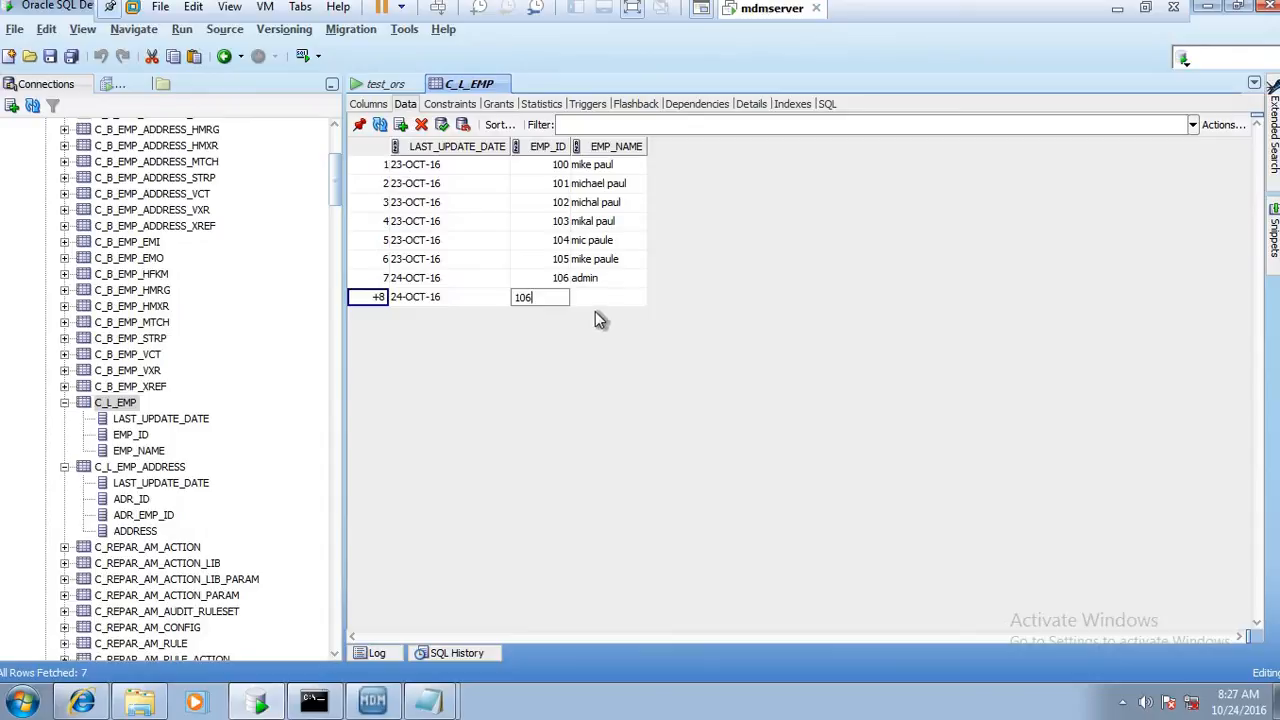
{"action": "left_click", "coordinate": [600, 296]}
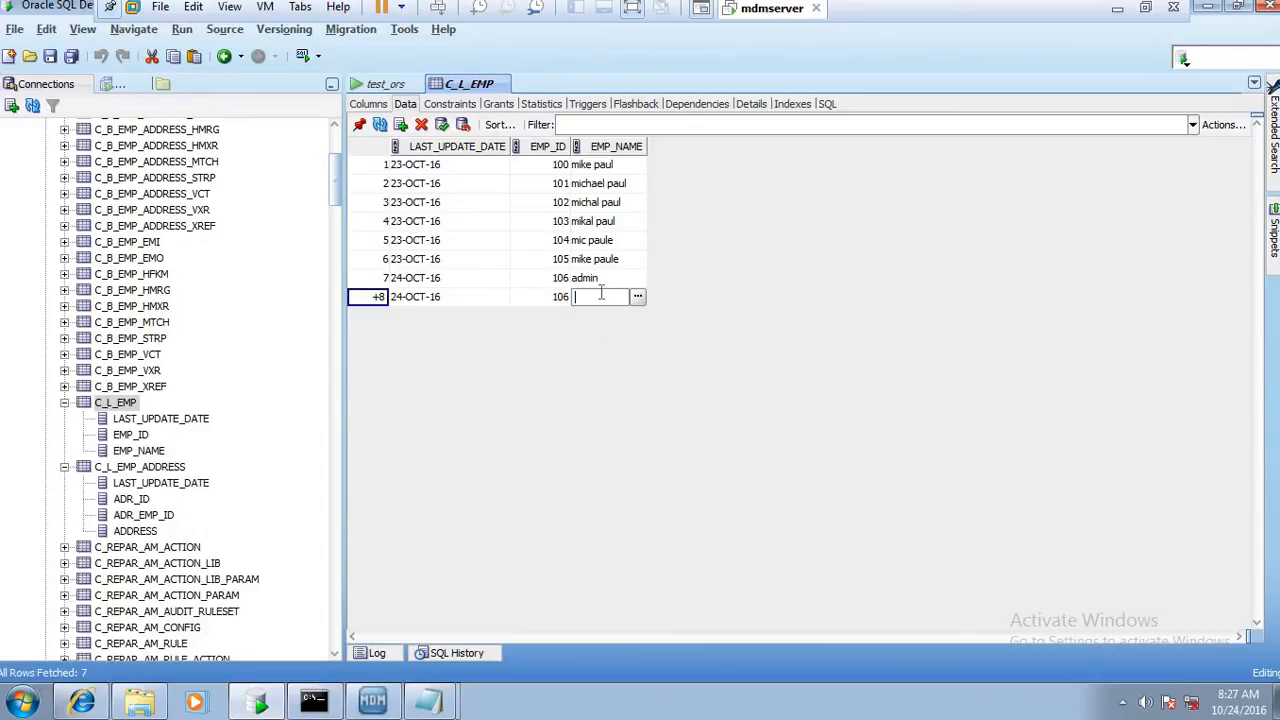
{"action": "type", "text": "abc"}
{"action": "key", "text": "F11"}
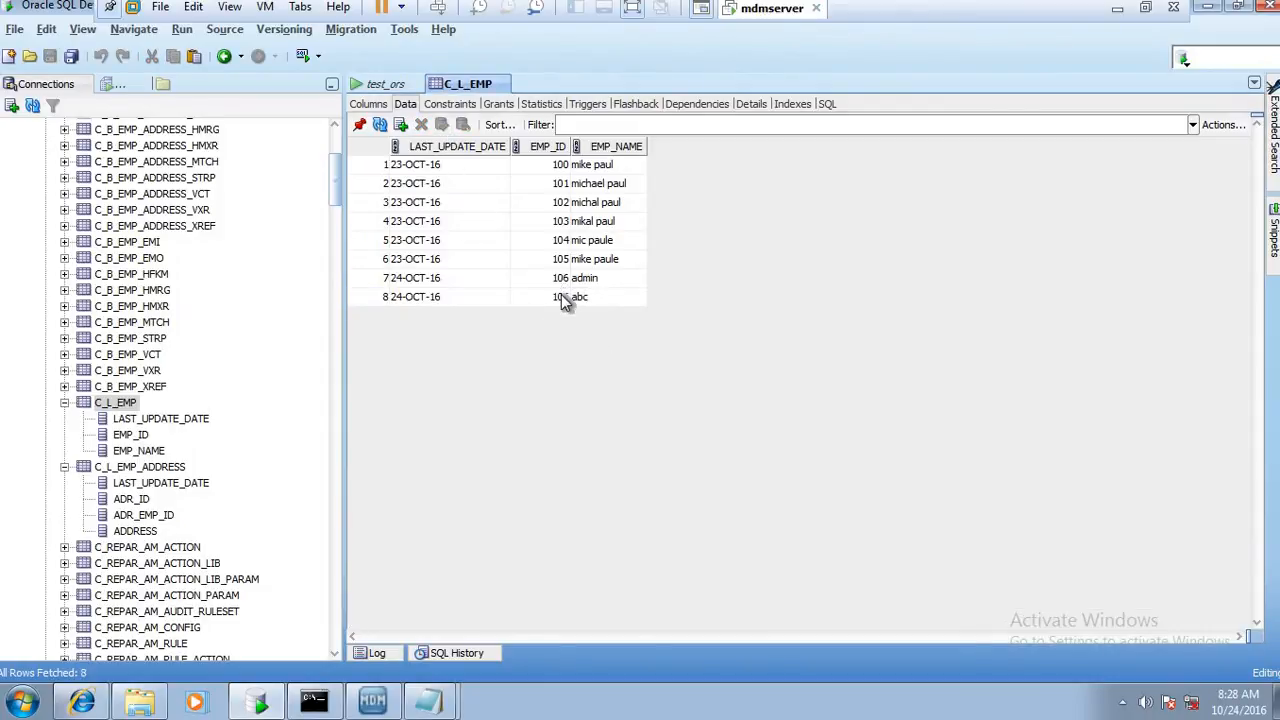
{"action": "left_click", "coordinate": [562, 299]}
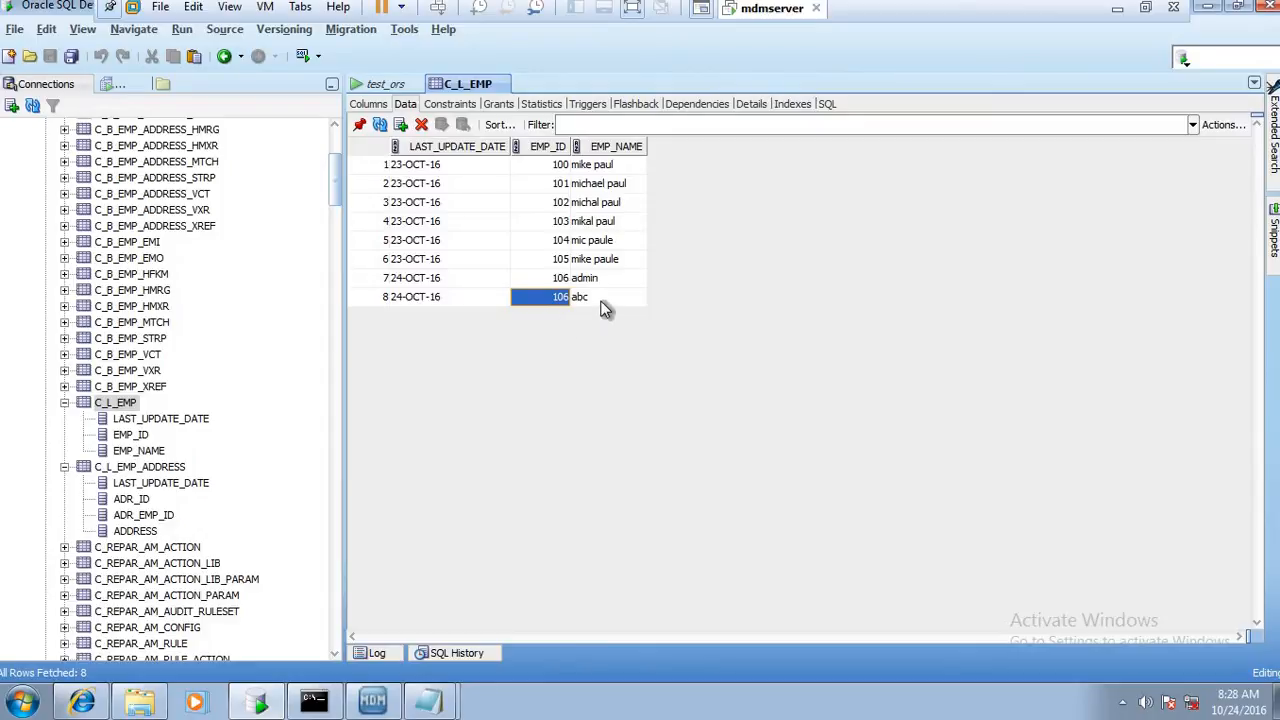
{"action": "key", "text": "Tab"}
{"action": "left_click", "coordinate": [428, 303]}
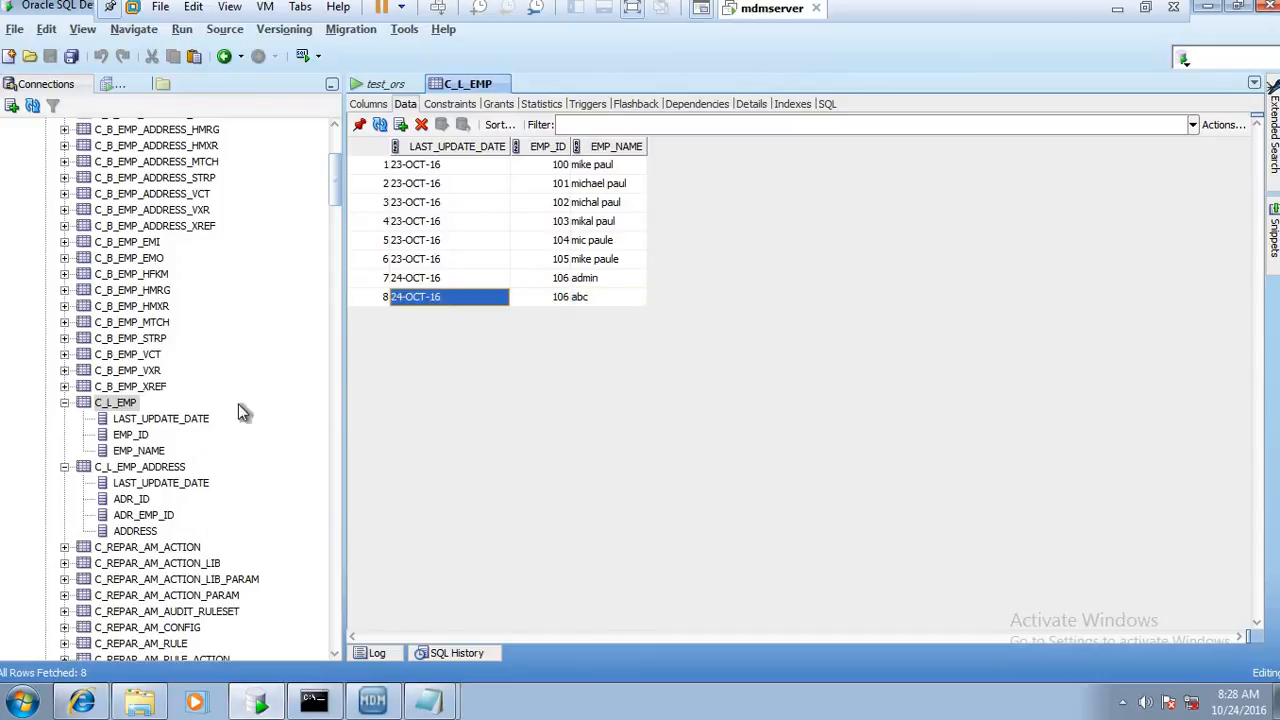
Switch to the Informatica MDM Hub Console, execute the m_stg_src1_emp stage job, and refresh its status until the run ends
{"action": "left_click", "coordinate": [372, 701]}
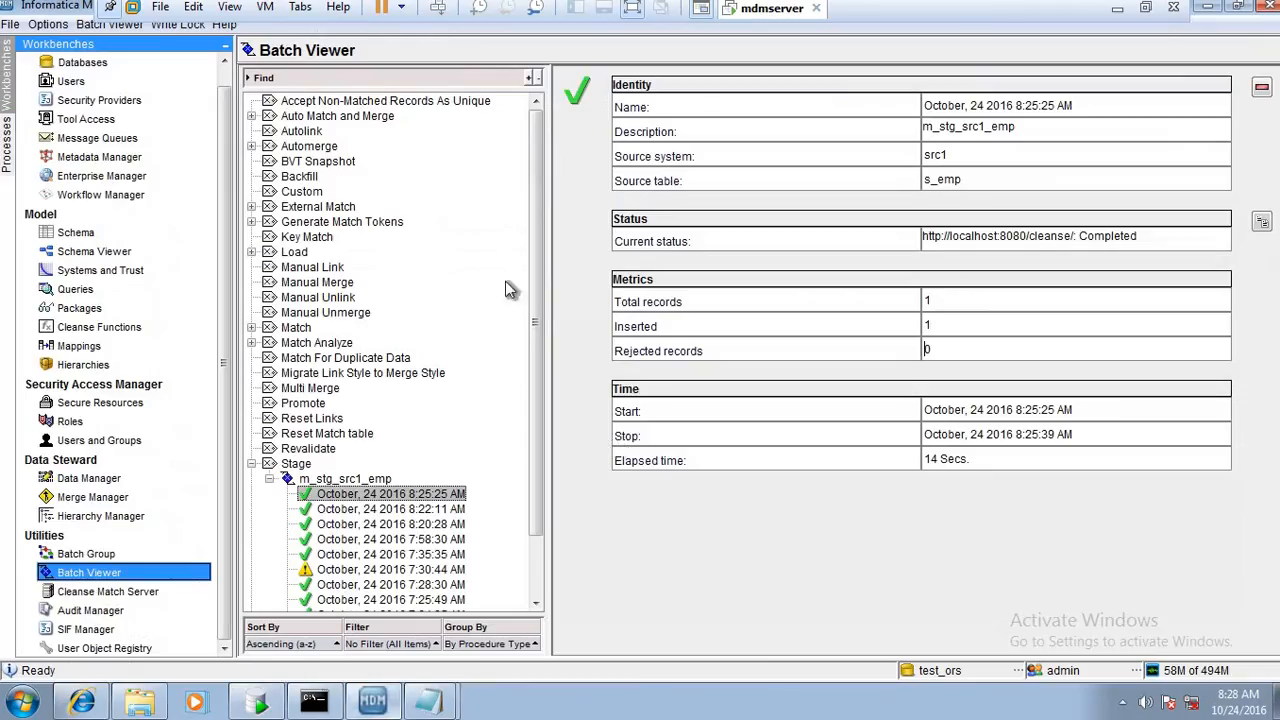
{"action": "left_click", "coordinate": [340, 479]}
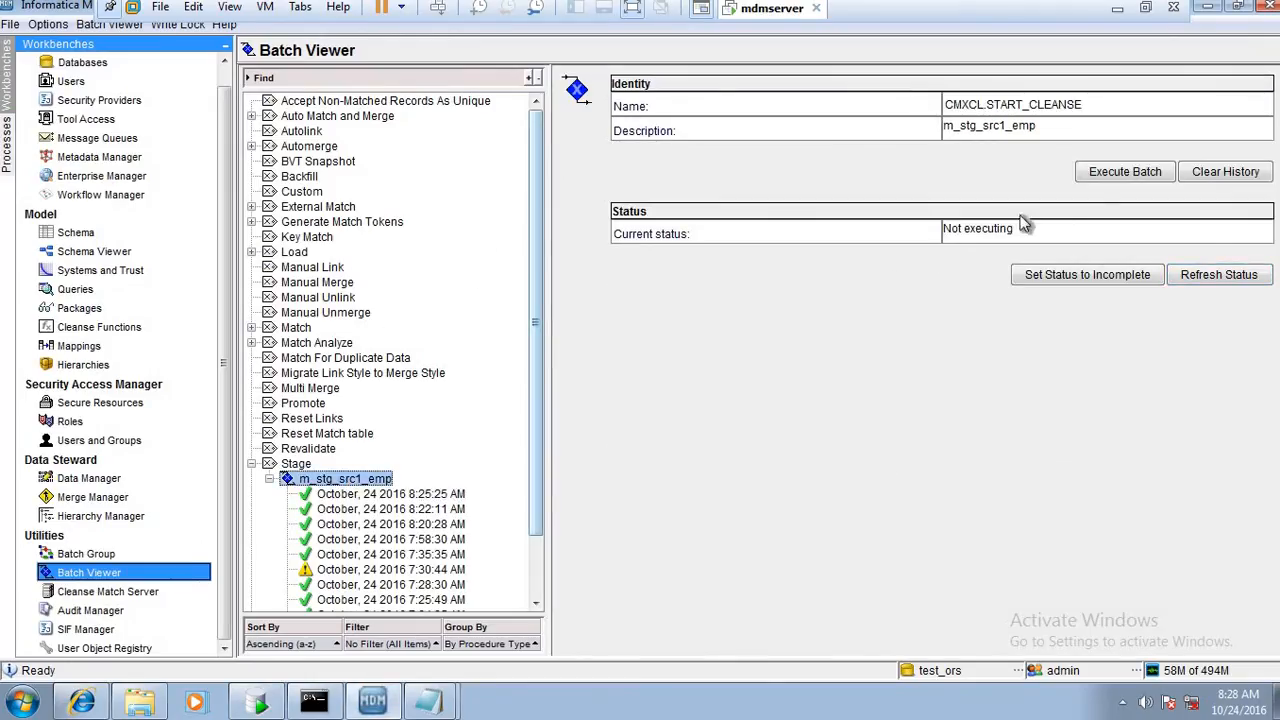
{"action": "left_click", "coordinate": [1098, 174]}
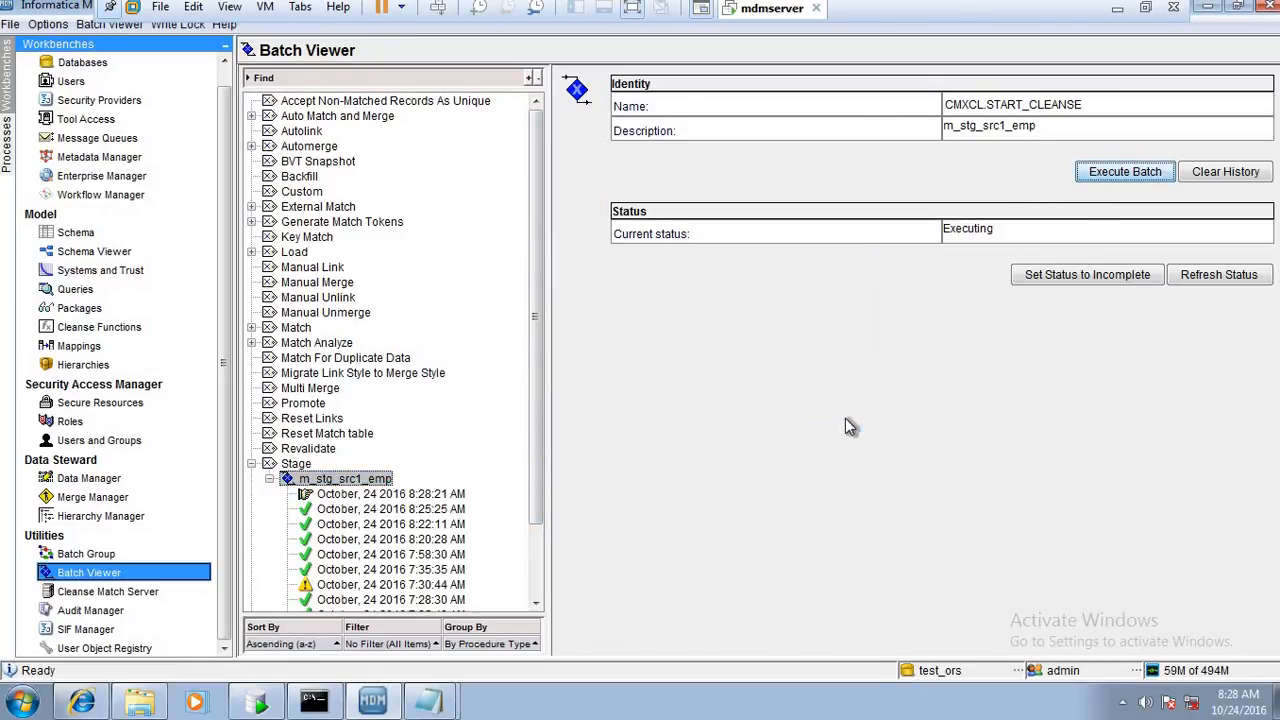
{"action": "left_click", "coordinate": [445, 495]}
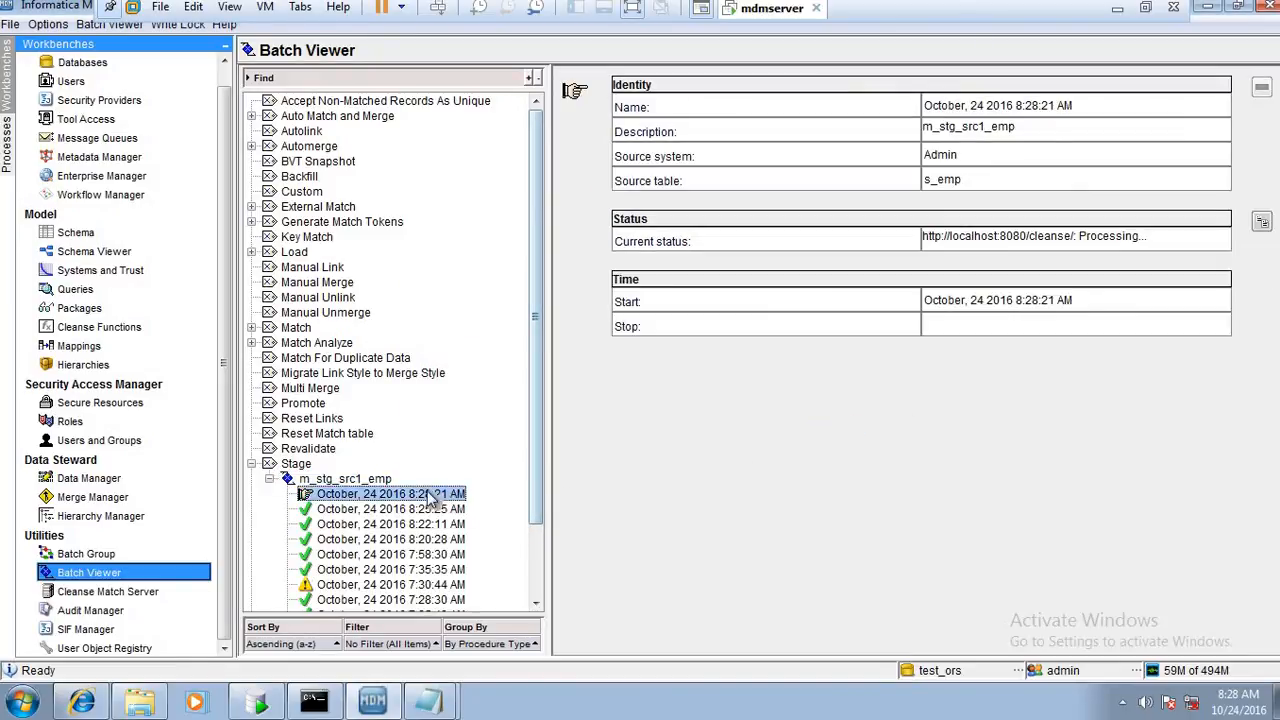
{"action": "left_click", "coordinate": [378, 479]}
{"action": "left_click", "coordinate": [1240, 282]}
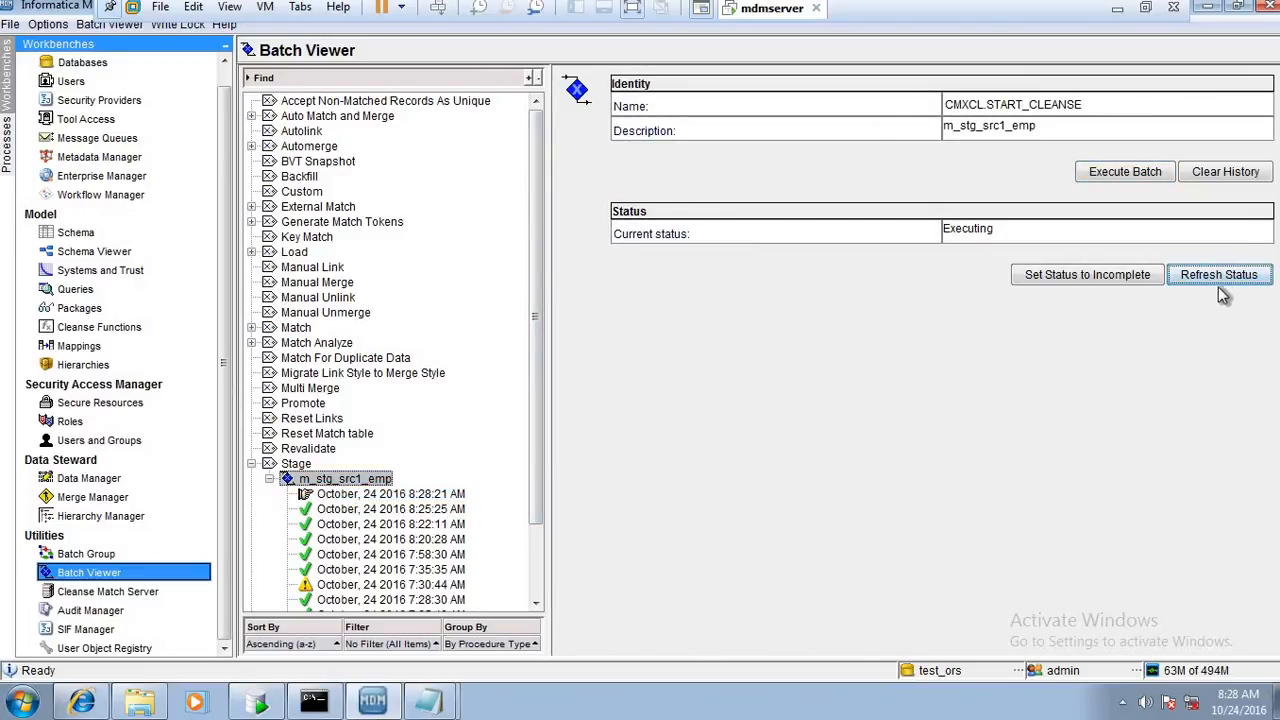
{"action": "left_click", "coordinate": [1228, 282]}
{"action": "left_click", "coordinate": [1230, 283]}
{"action": "left_click", "coordinate": [1240, 286]}
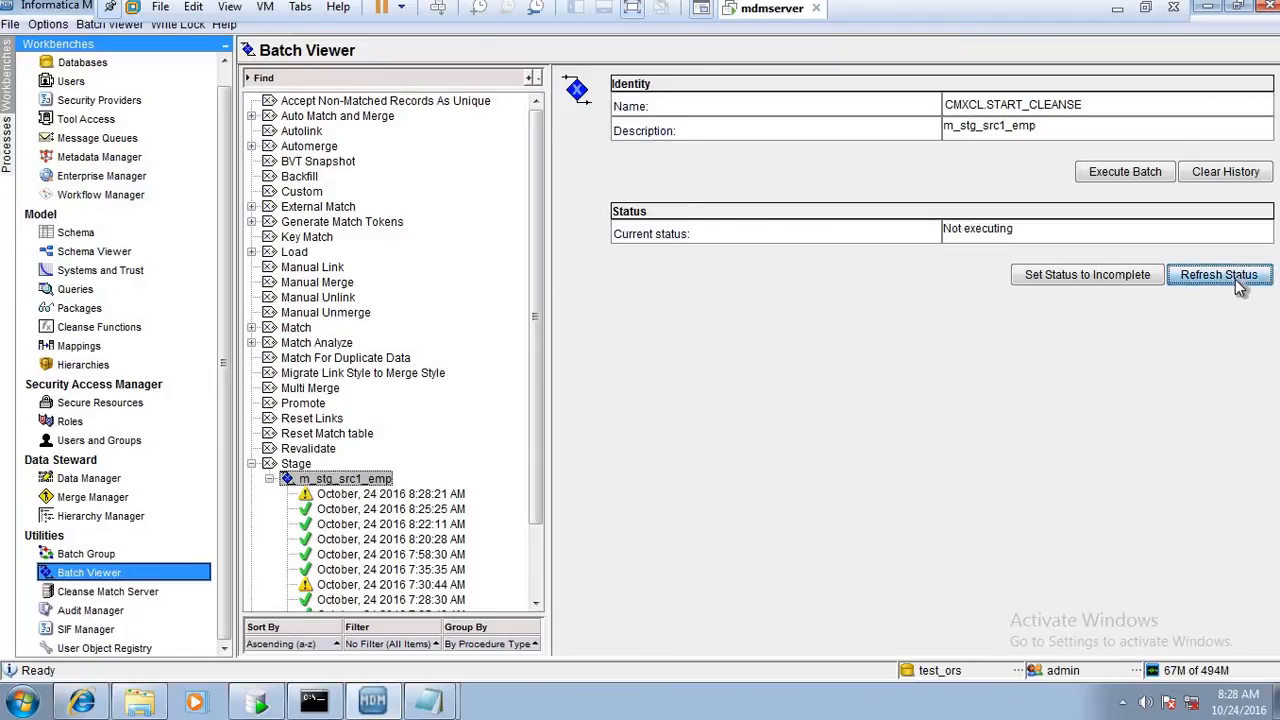
Examine the metrics of the latest m_stg_src1_emp run, and view the error description and field values of its rejects
{"action": "left_click", "coordinate": [437, 496]}
{"action": "left_click", "coordinate": [972, 354]}
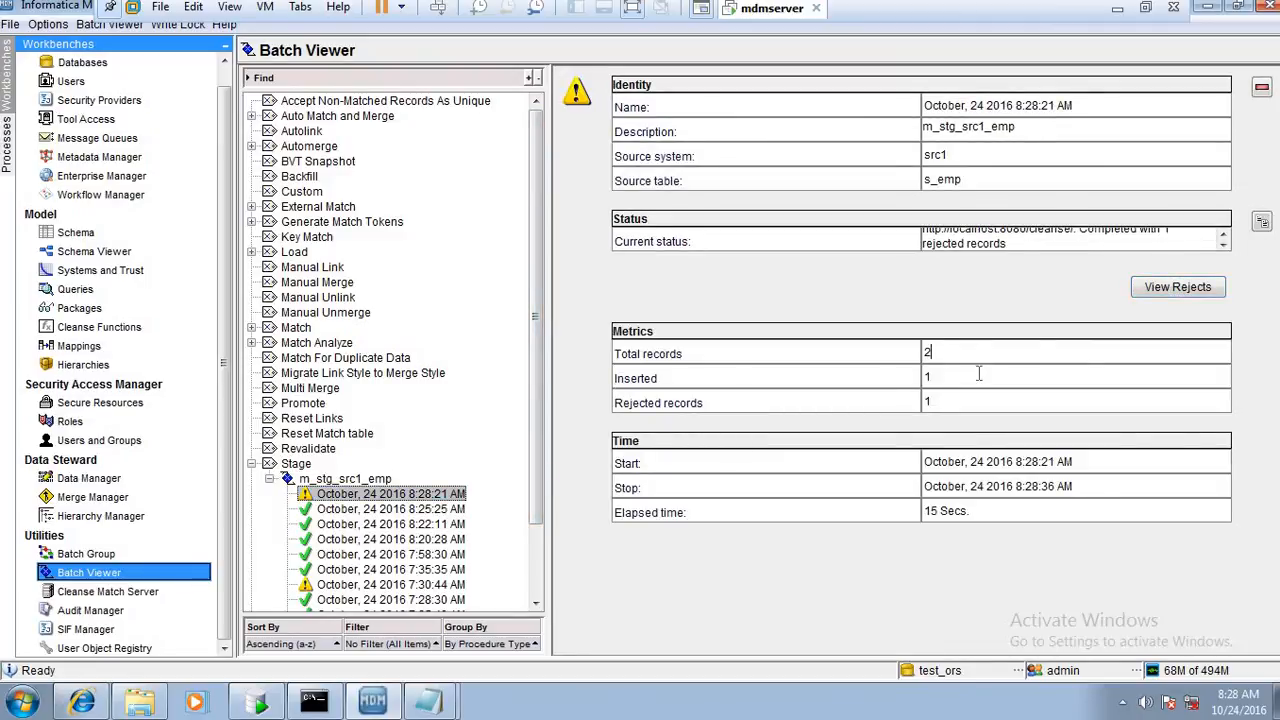
{"action": "left_click", "coordinate": [955, 404]}
{"action": "left_click", "coordinate": [1178, 288]}
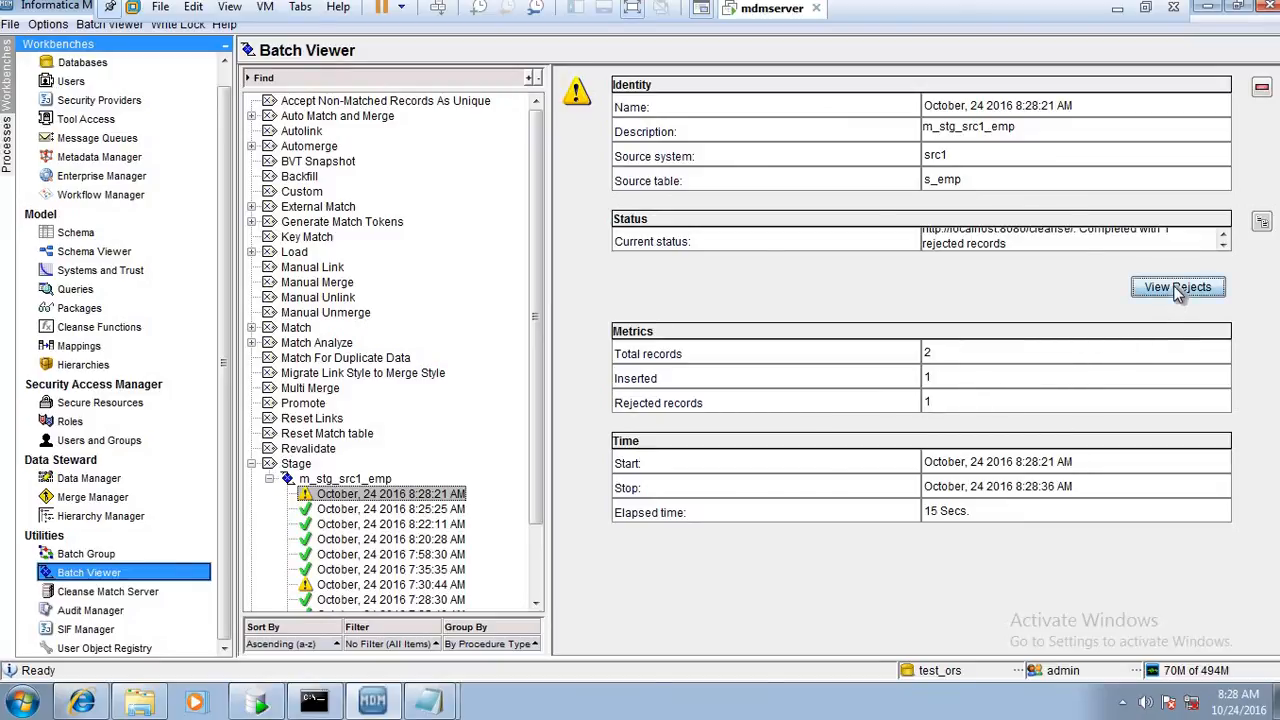
{"action": "left_click_drag", "start_coordinate": [876, 213], "coordinate": [1003, 213]}
{"action": "left_click", "coordinate": [919, 233]}
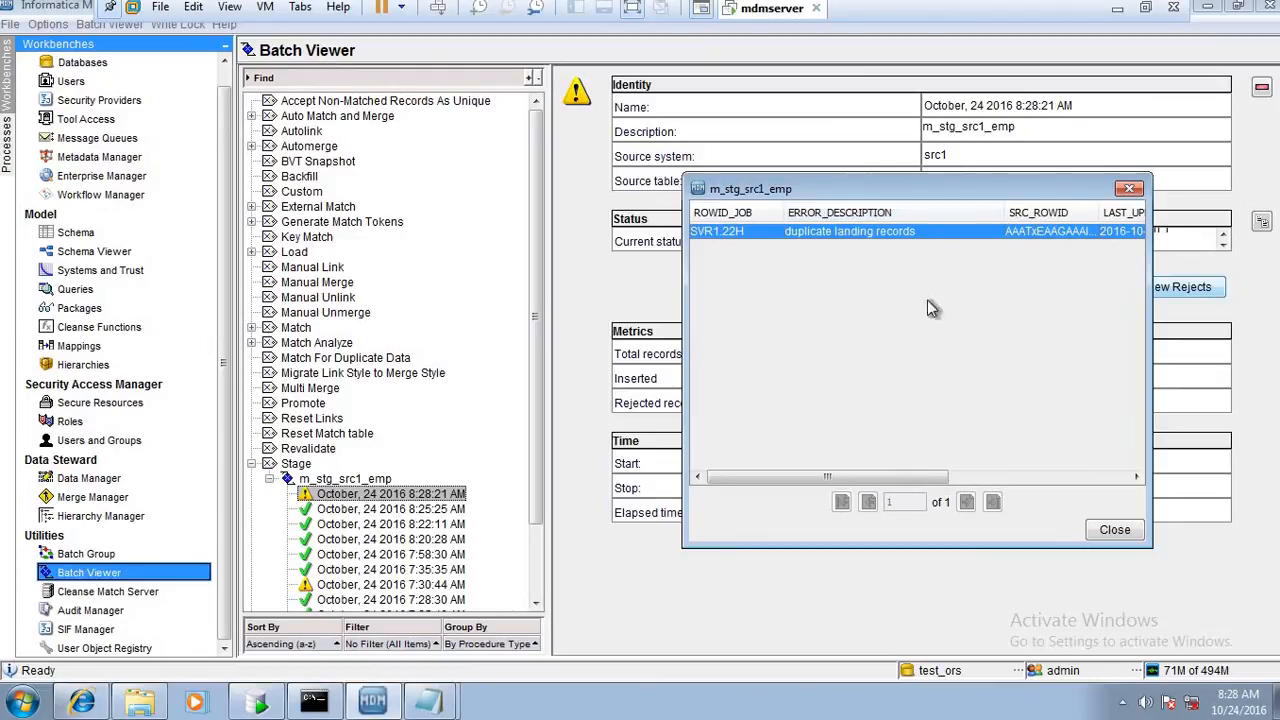
{"action": "left_click_drag", "start_coordinate": [941, 478], "coordinate": [1139, 485]}
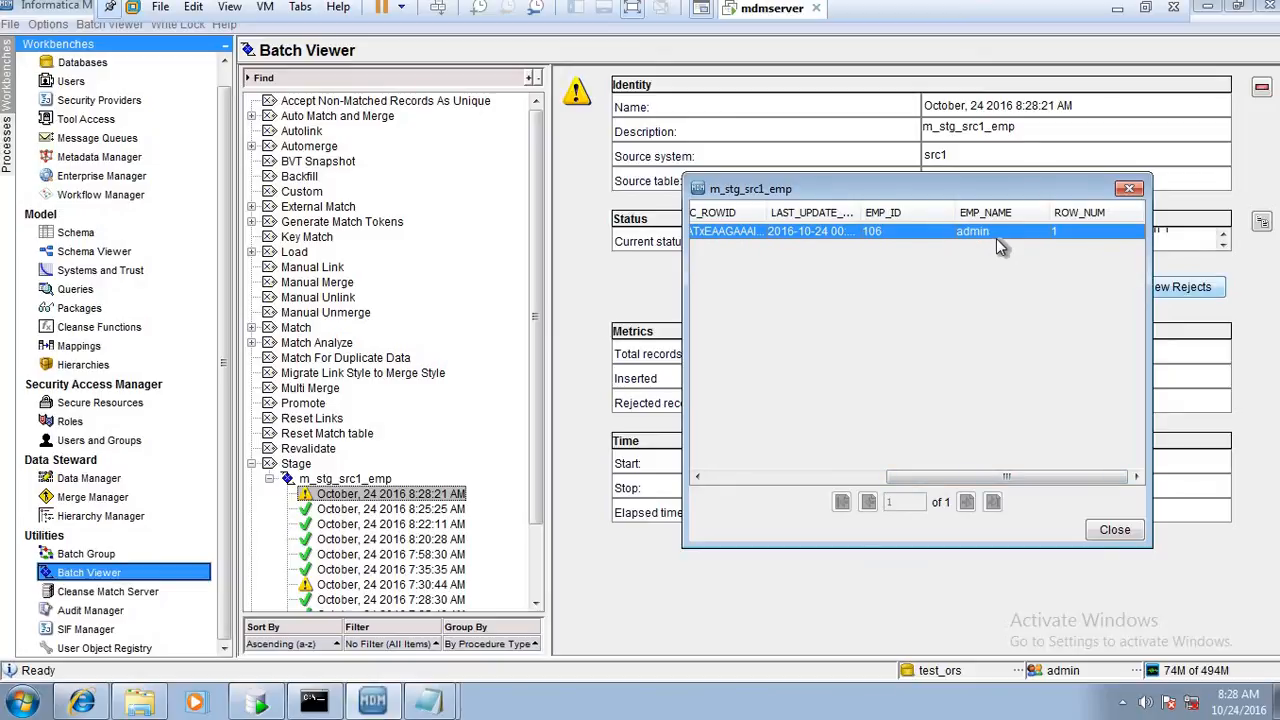
Switch to Oracle SQL Developer and compare the two C_L_EMP landing records that share EMP_ID 106
{"action": "left_click", "coordinate": [258, 703]}
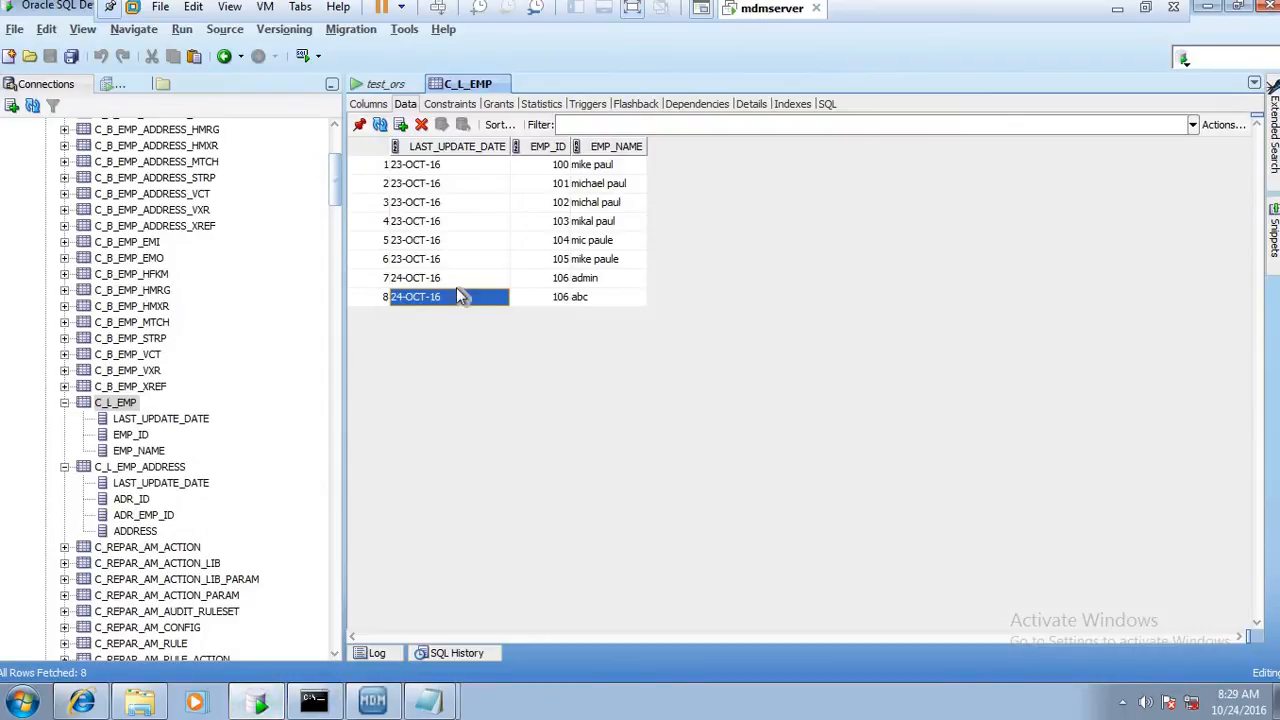
{"action": "left_click", "coordinate": [512, 278]}
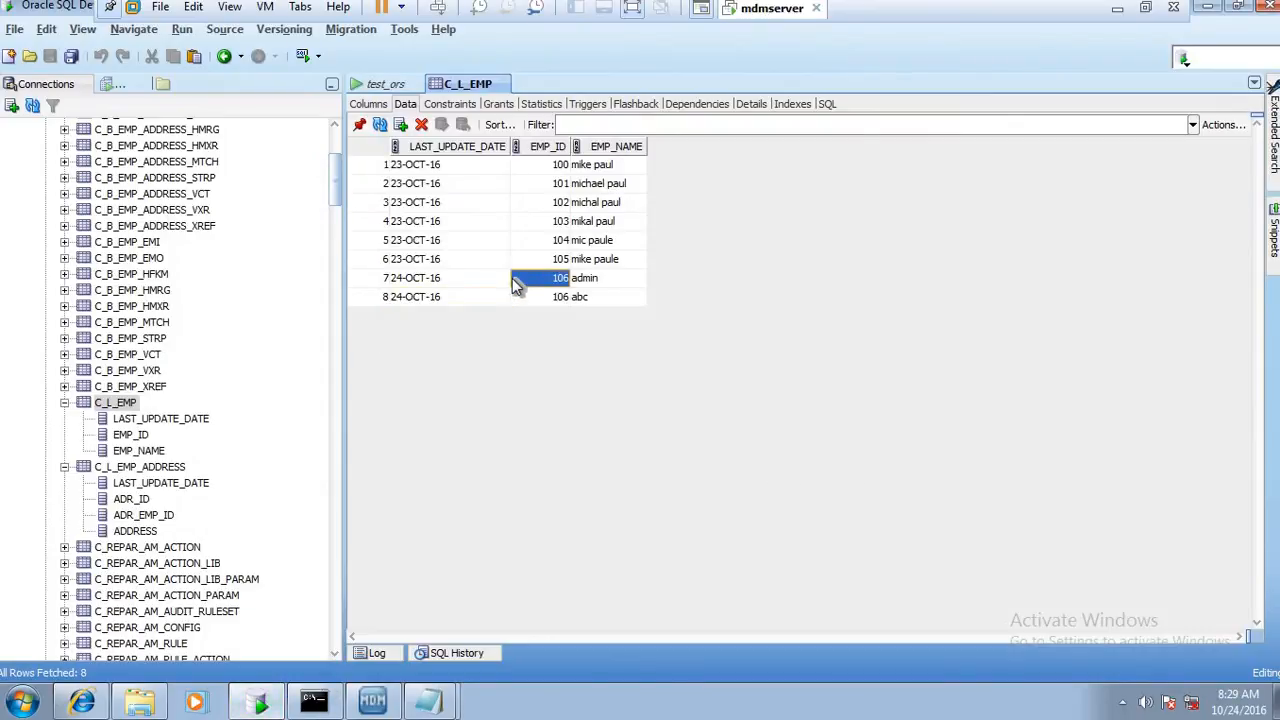
{"action": "left_click", "coordinate": [399, 281]}
{"action": "left_click", "coordinate": [378, 278]}
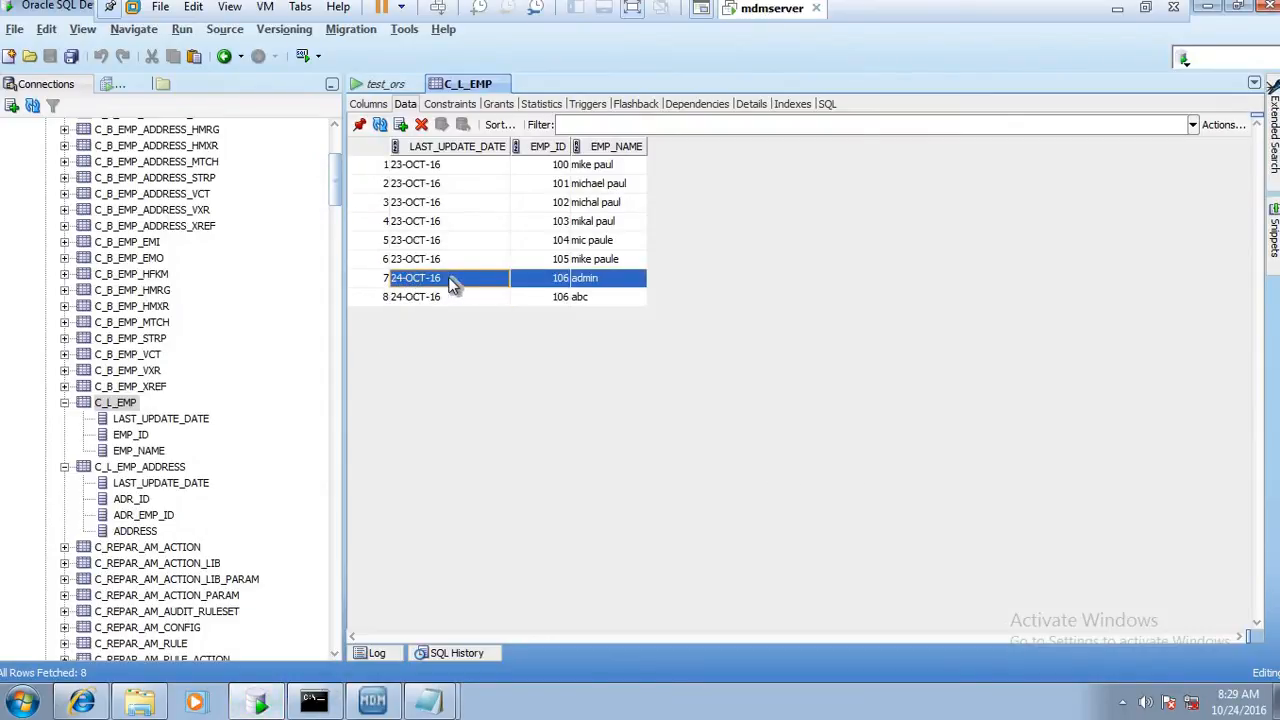
{"action": "left_click", "coordinate": [606, 298]}
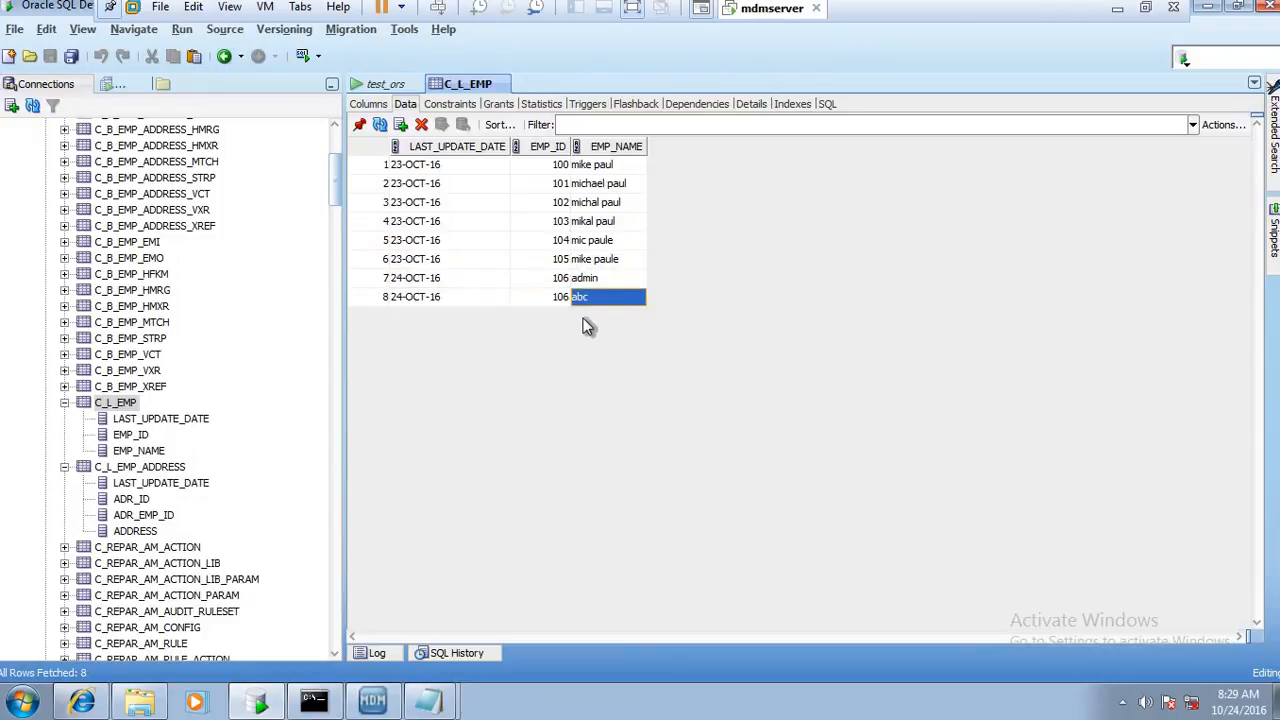
Switch back to the Informatica MDM Hub Console, recheck the rejected record across all its columns, and close the rejects list
{"action": "left_click", "coordinate": [372, 700]}
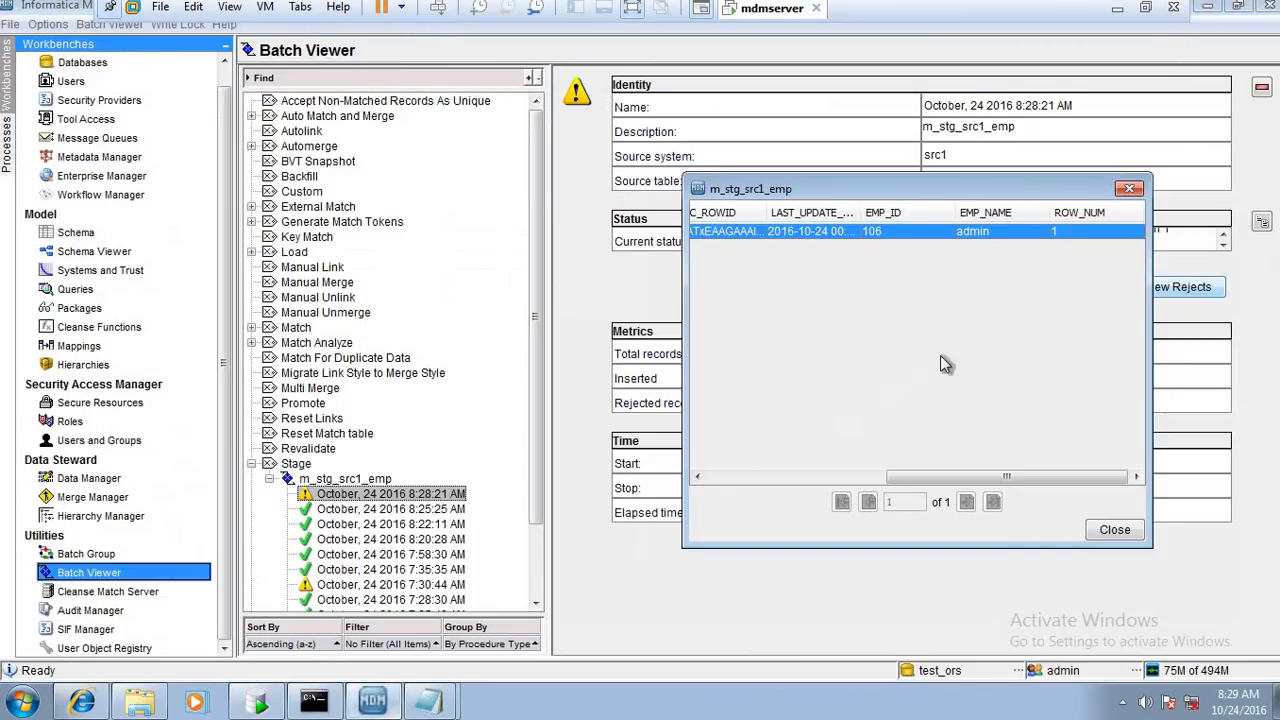
{"action": "left_click_drag", "start_coordinate": [1056, 482], "coordinate": [790, 498]}
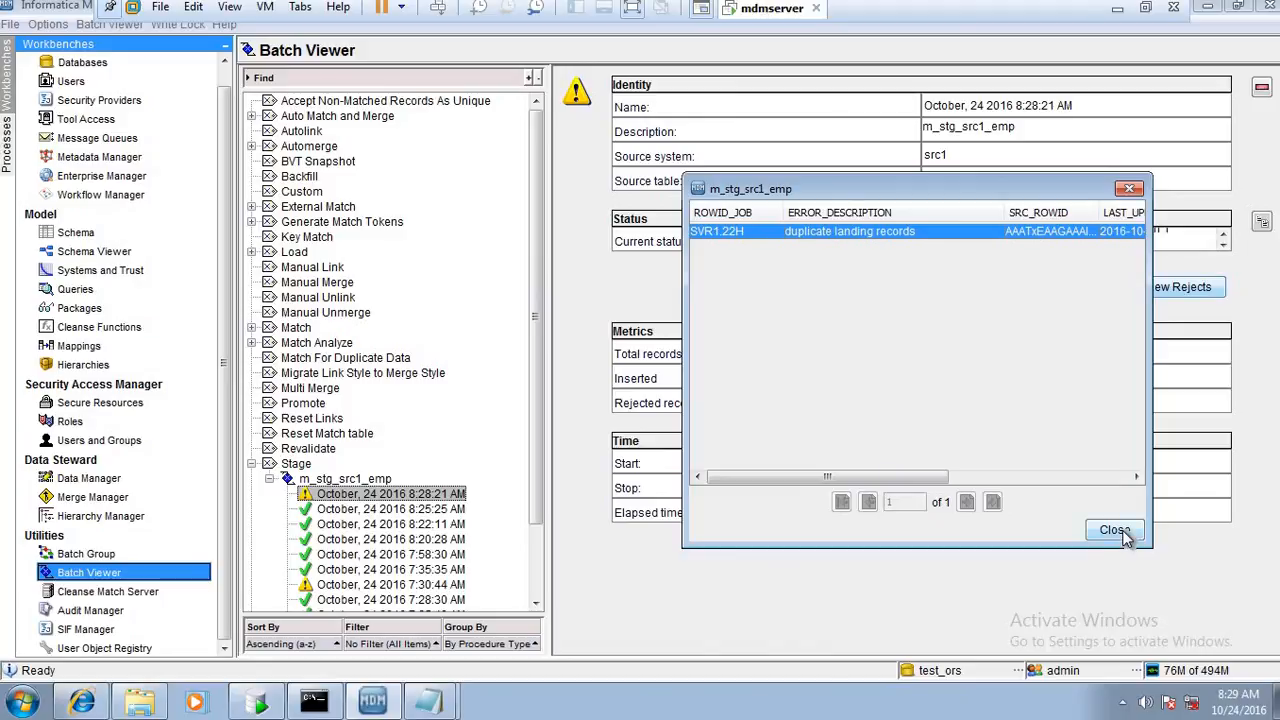
{"action": "left_click_drag", "start_coordinate": [910, 479], "coordinate": [1110, 486]}
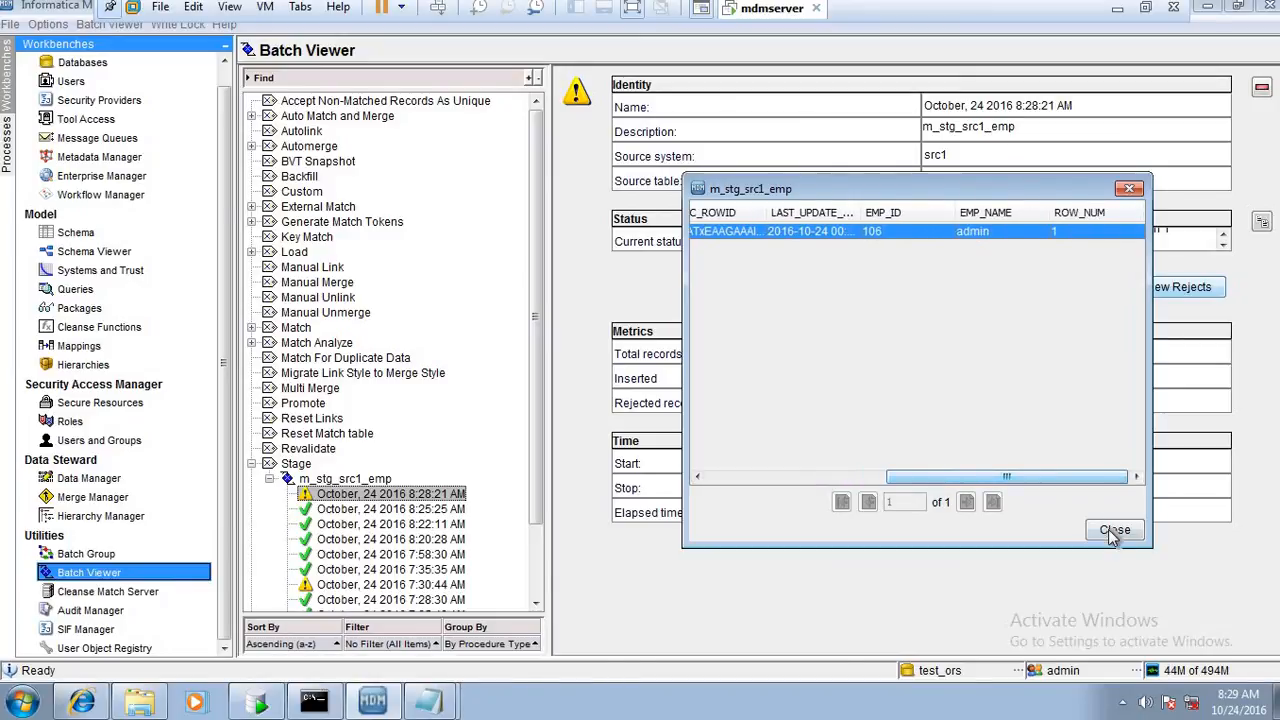
{"action": "left_click", "coordinate": [1109, 530]}
{"action": "left_click", "coordinate": [1276, 700]}
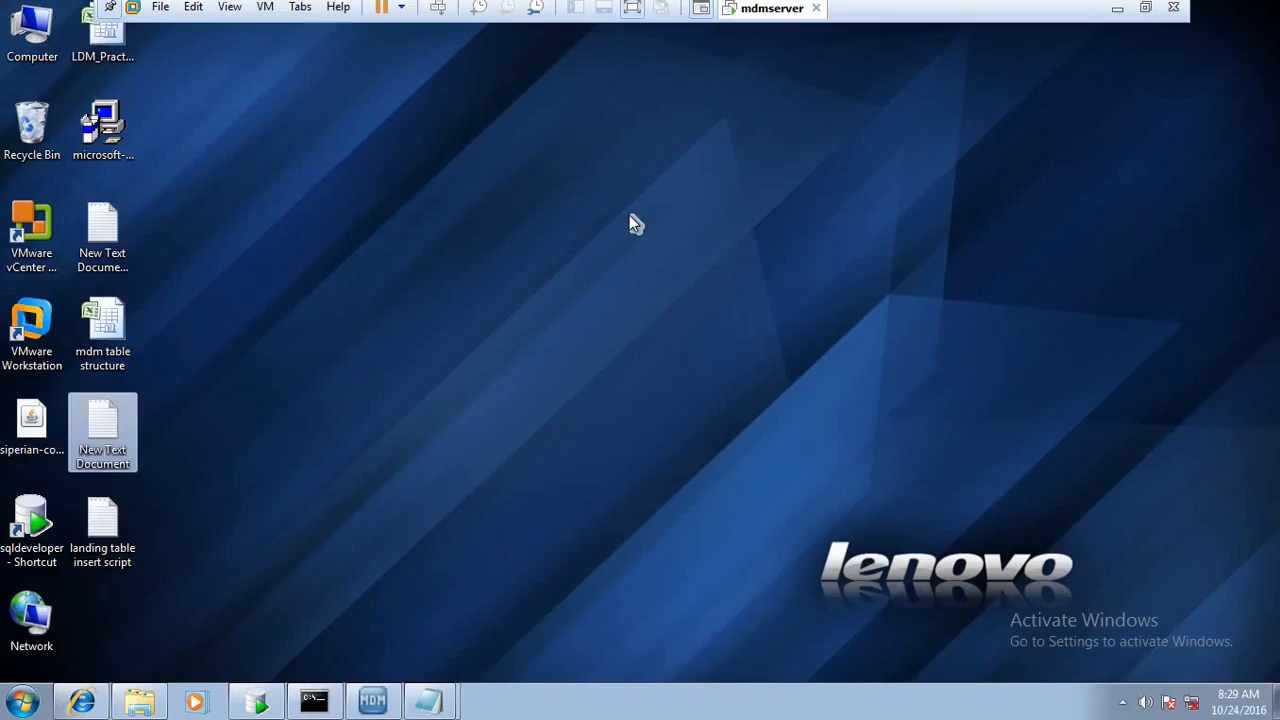
{"action": "left_click", "coordinate": [1117, 9]}
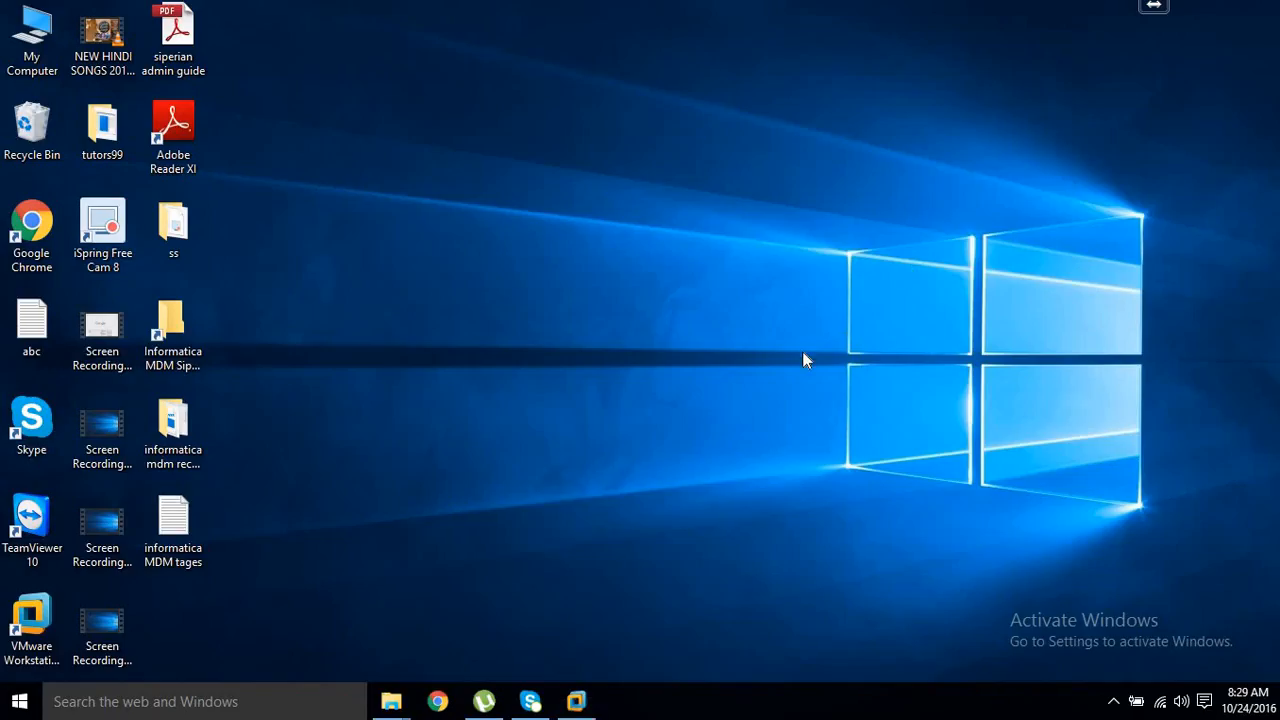
{"action": "left_click", "coordinate": [576, 700]}
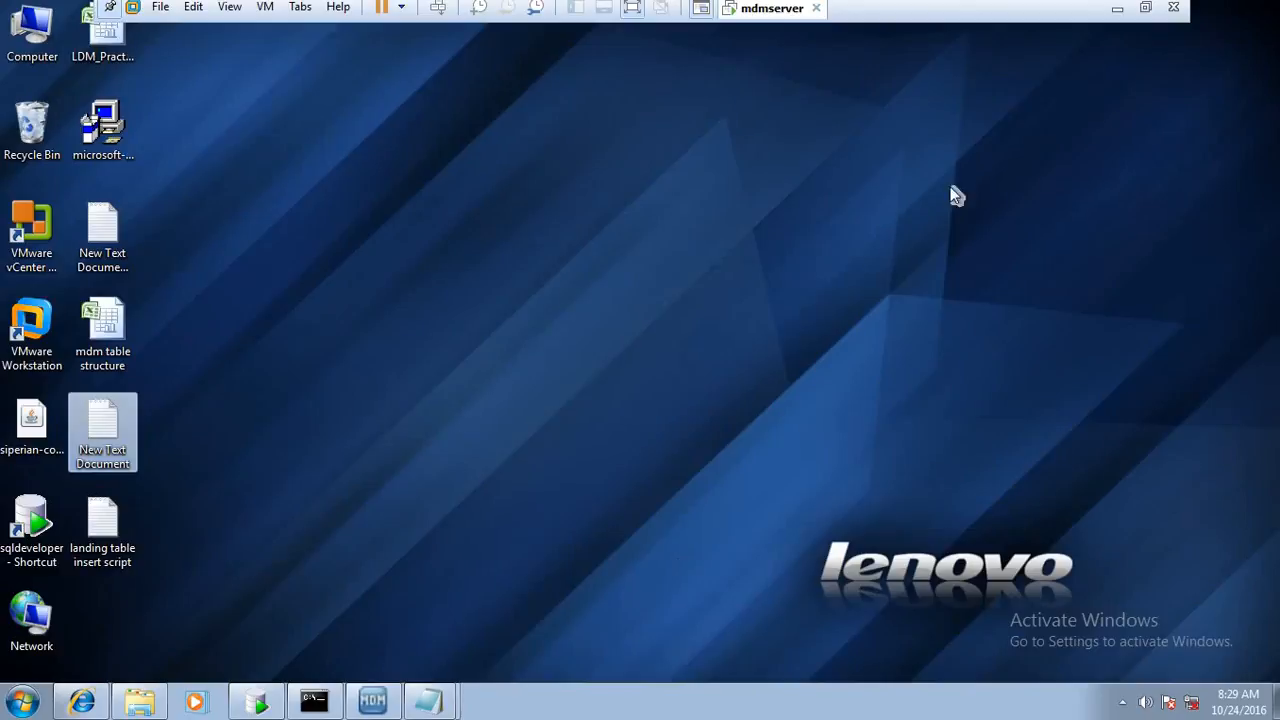